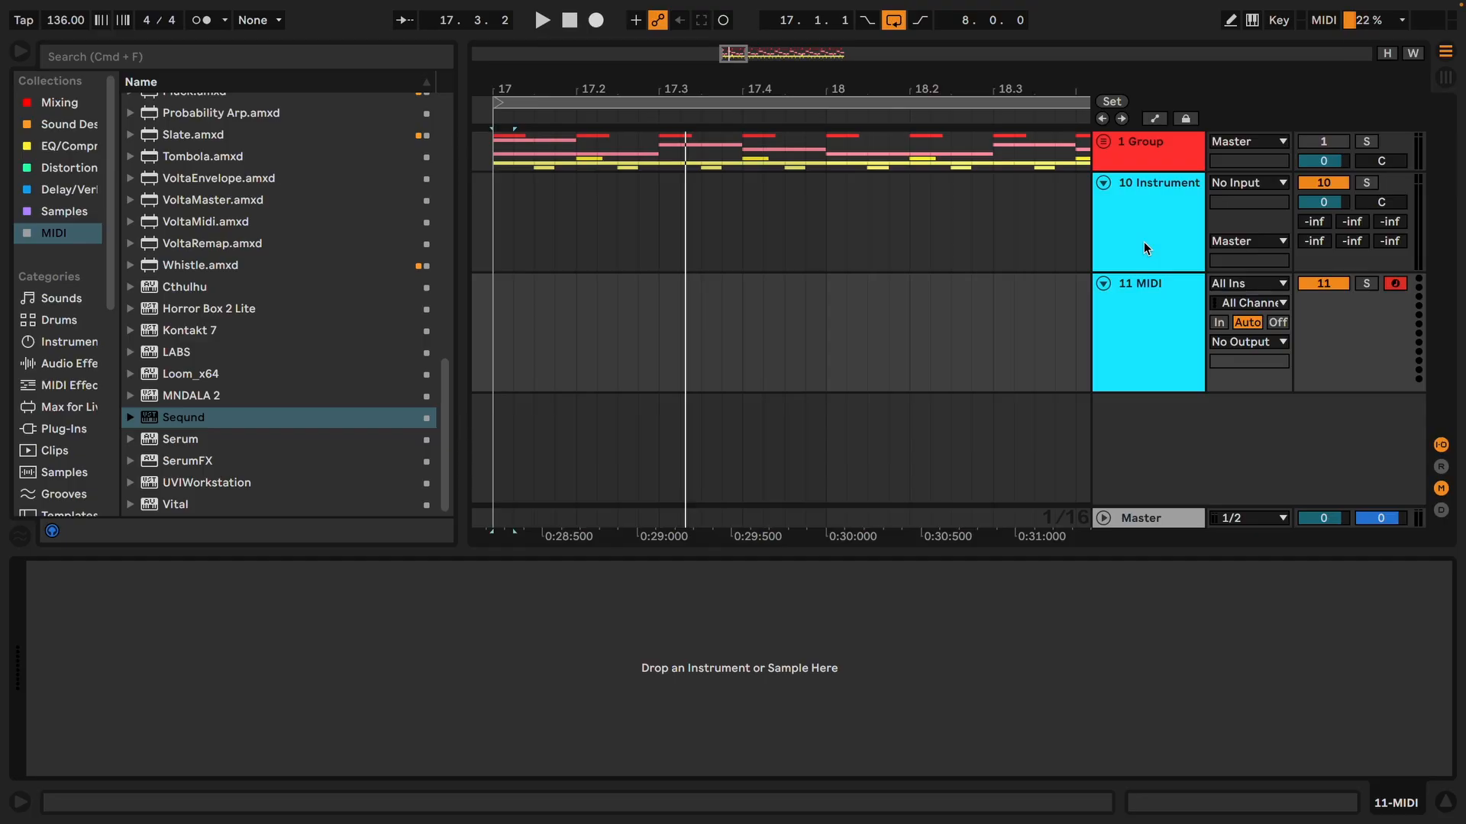
Load the Seqund MIDI effect onto the 11 MIDI track
click(1145, 244)
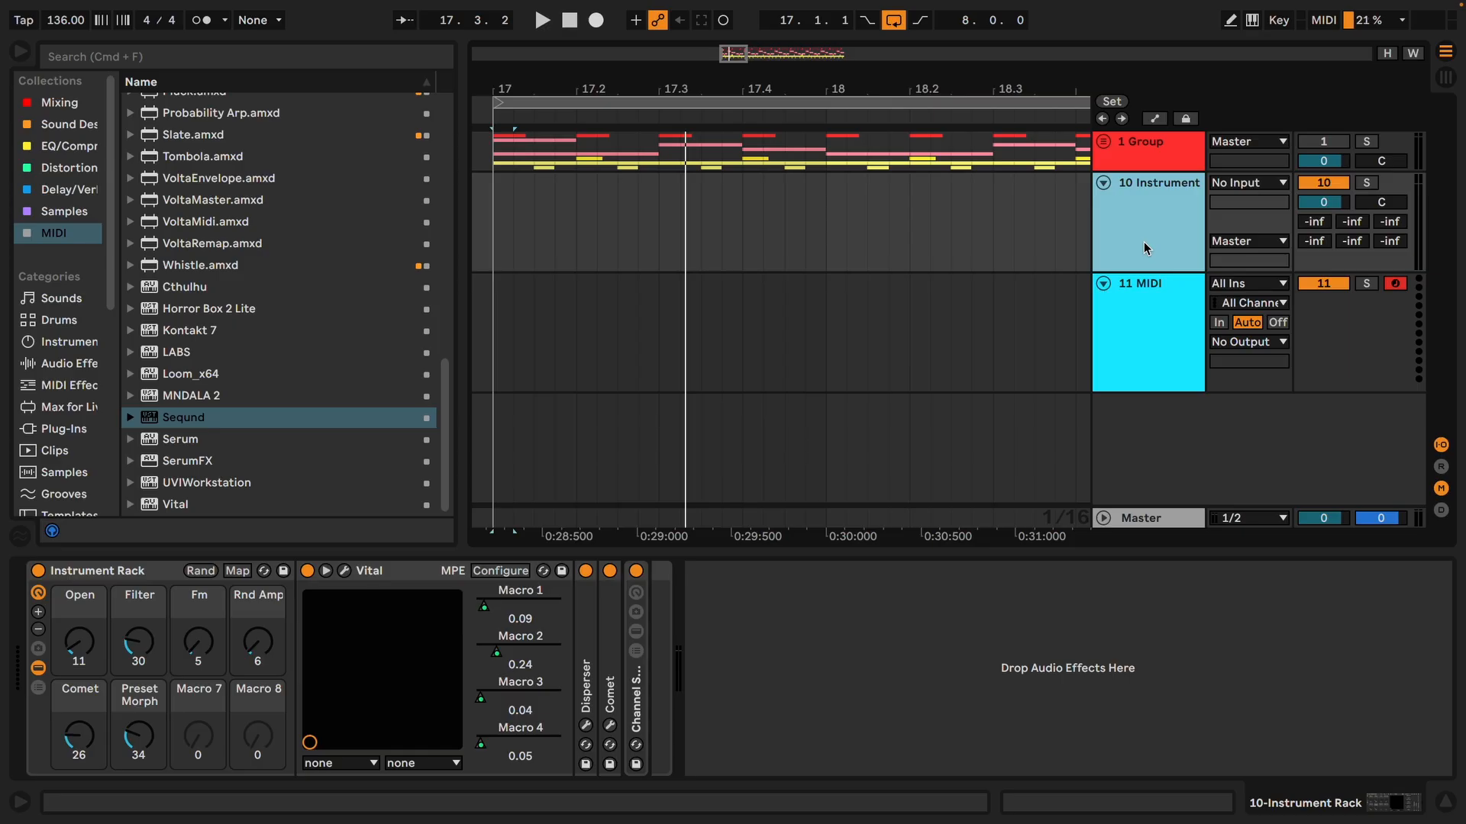
click(877, 343)
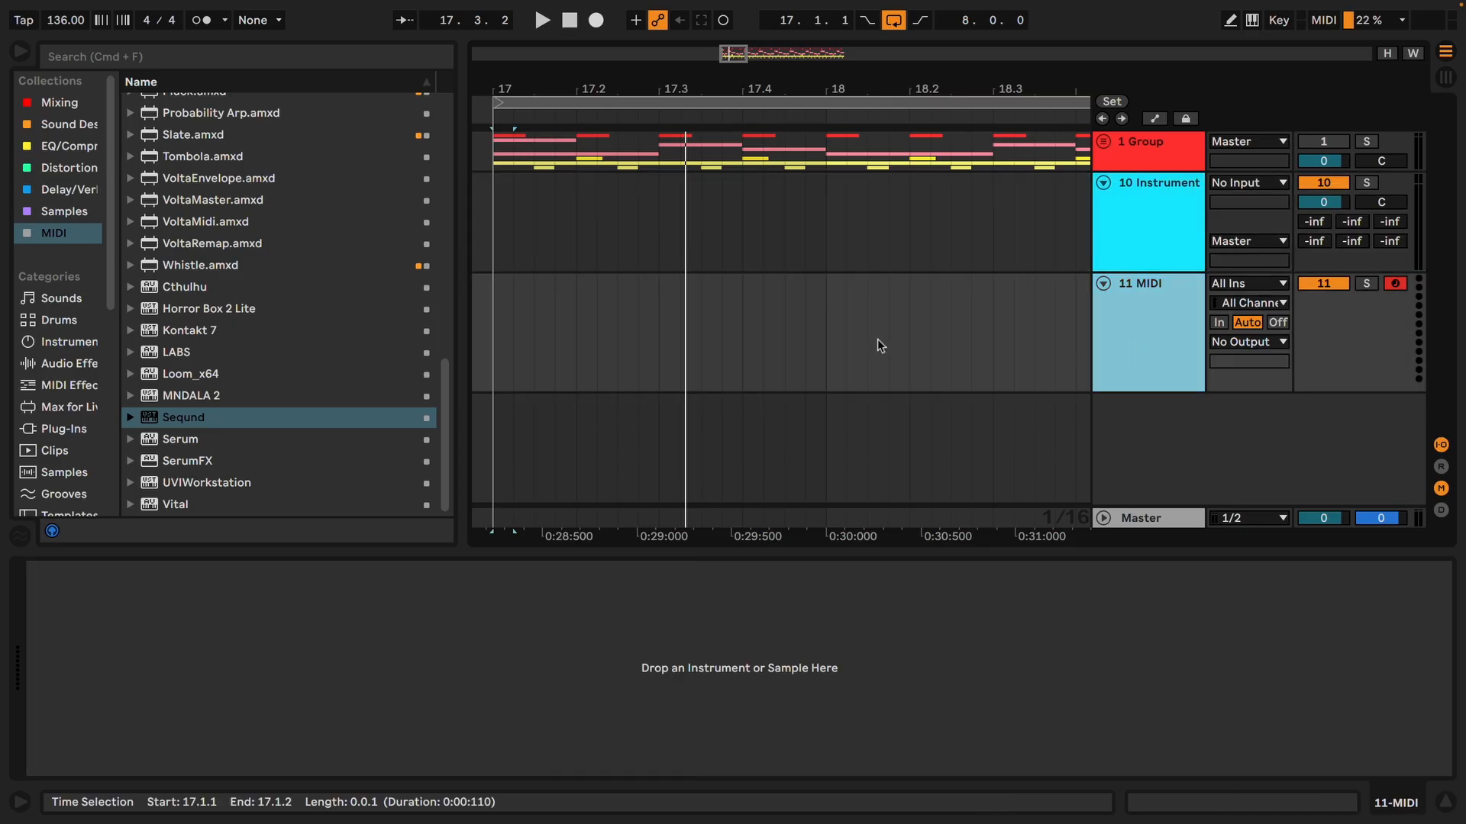
double_click(213, 419)
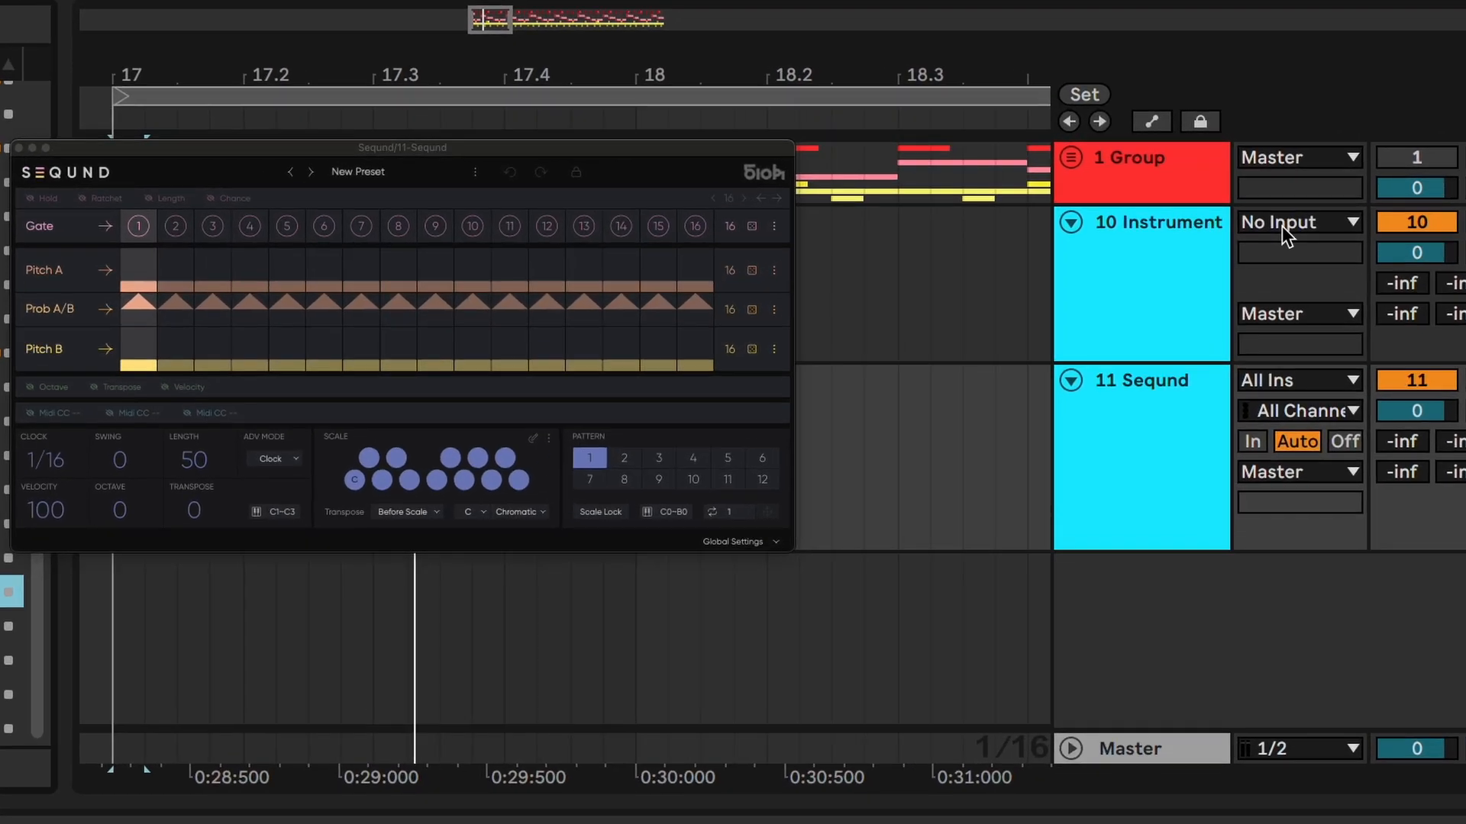
Route the 10 Instrument track's MIDI input from 11-Seqund, taking the Seqund output
click(1287, 229)
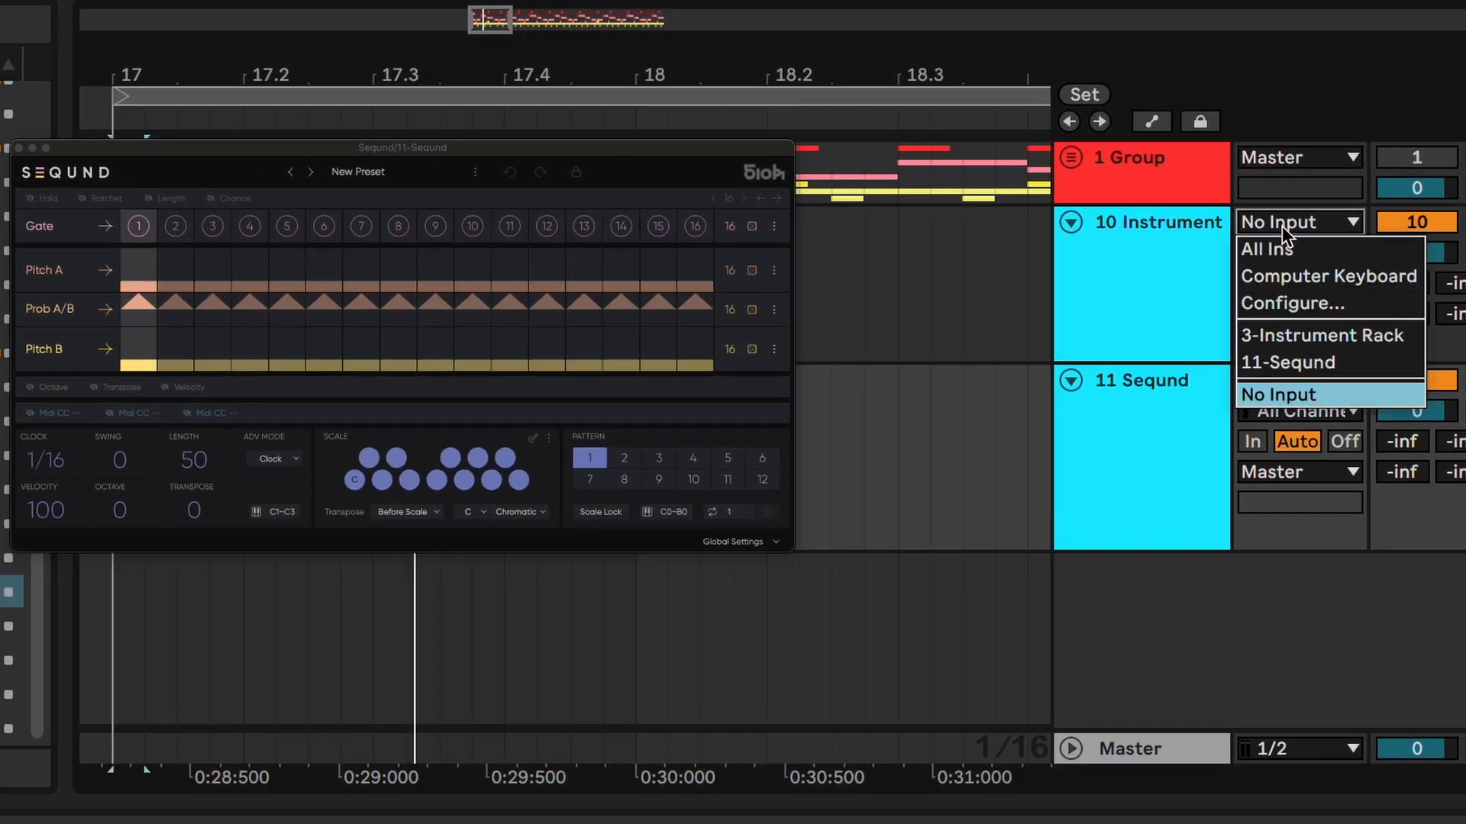
click(1298, 363)
click(1295, 256)
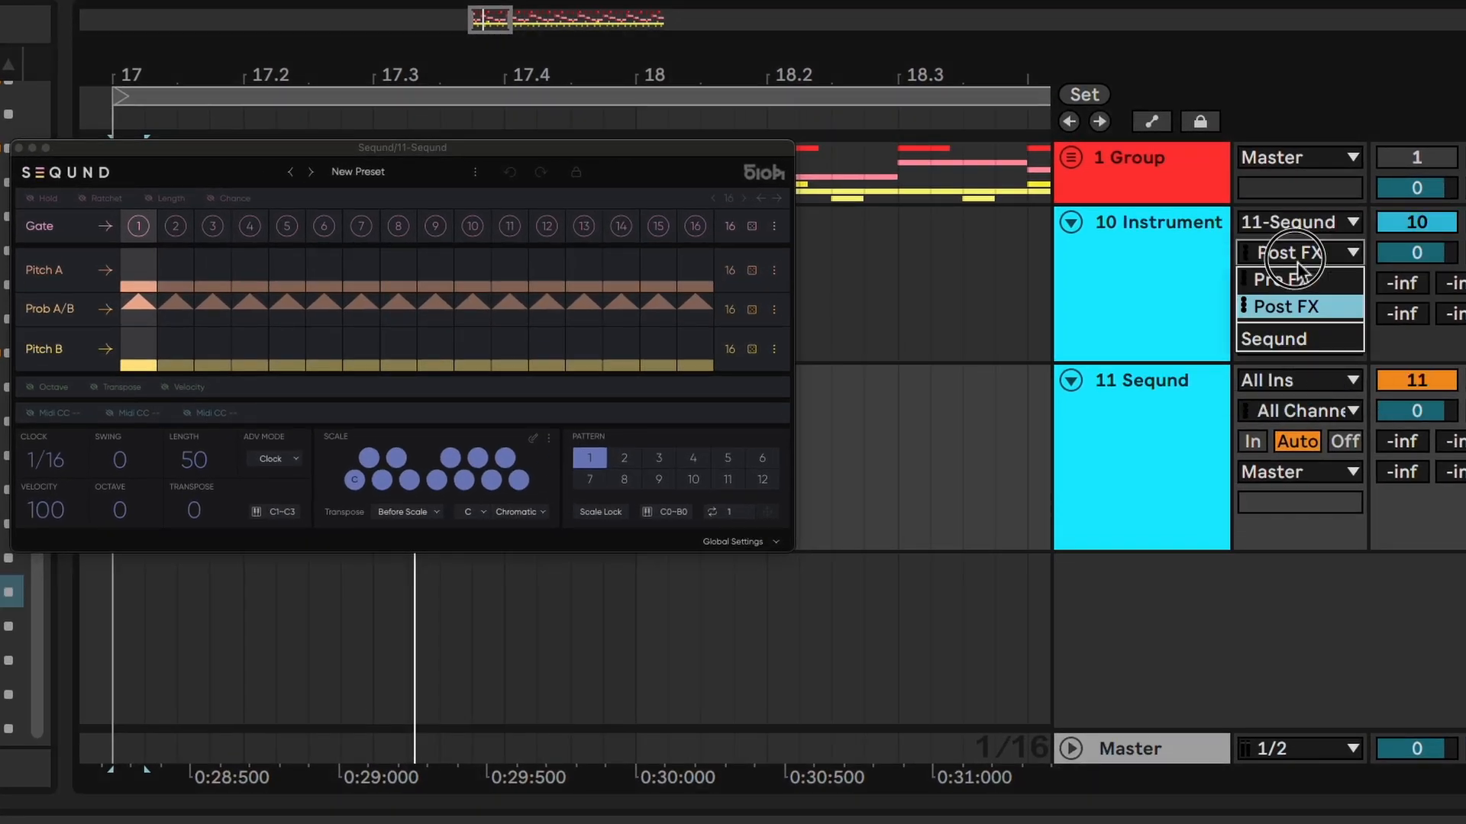
click(1290, 340)
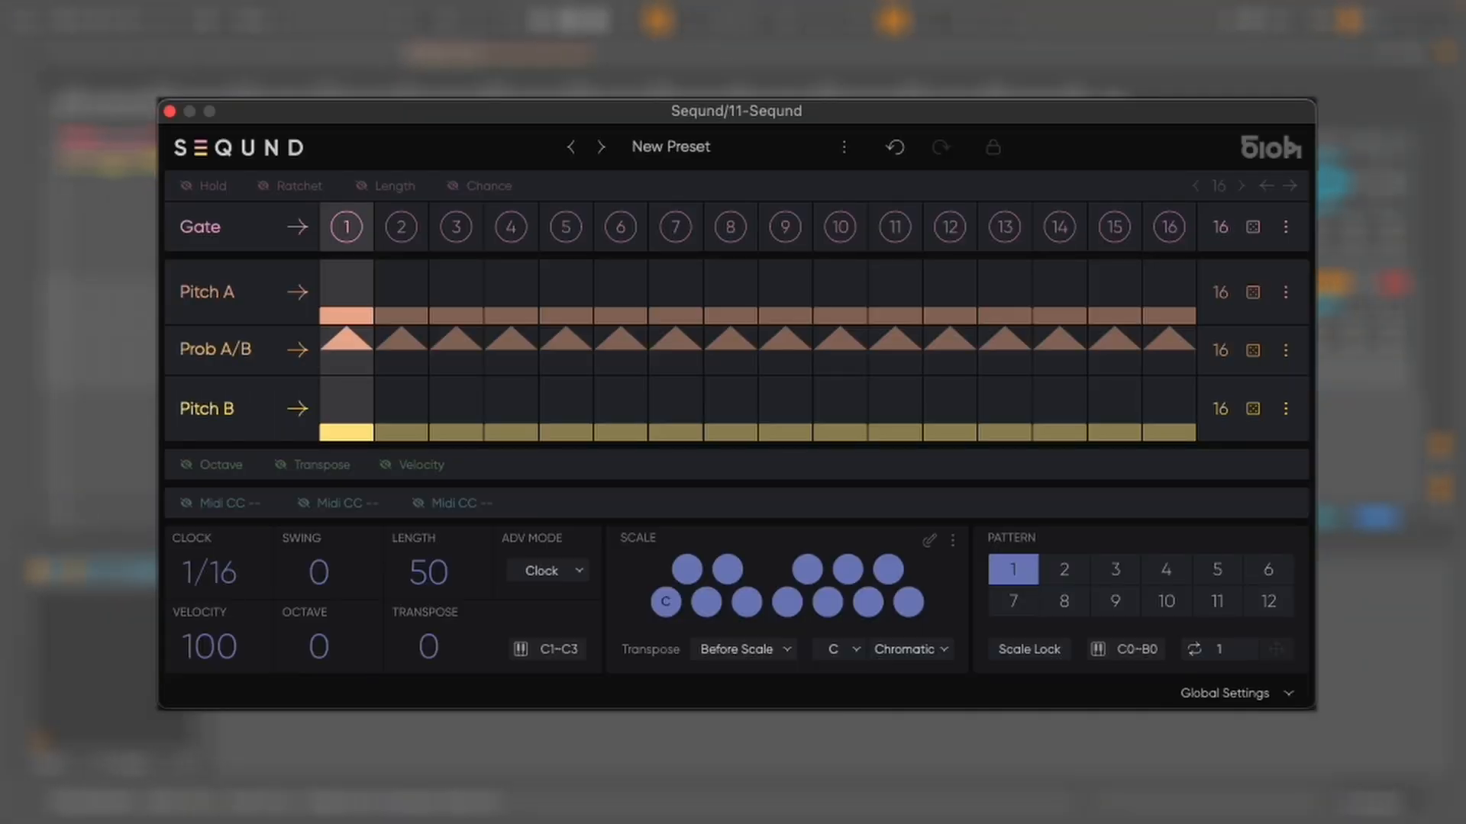
Activate gate steps 1, 3 and 6 in the Seqund gate lane
click(345, 228)
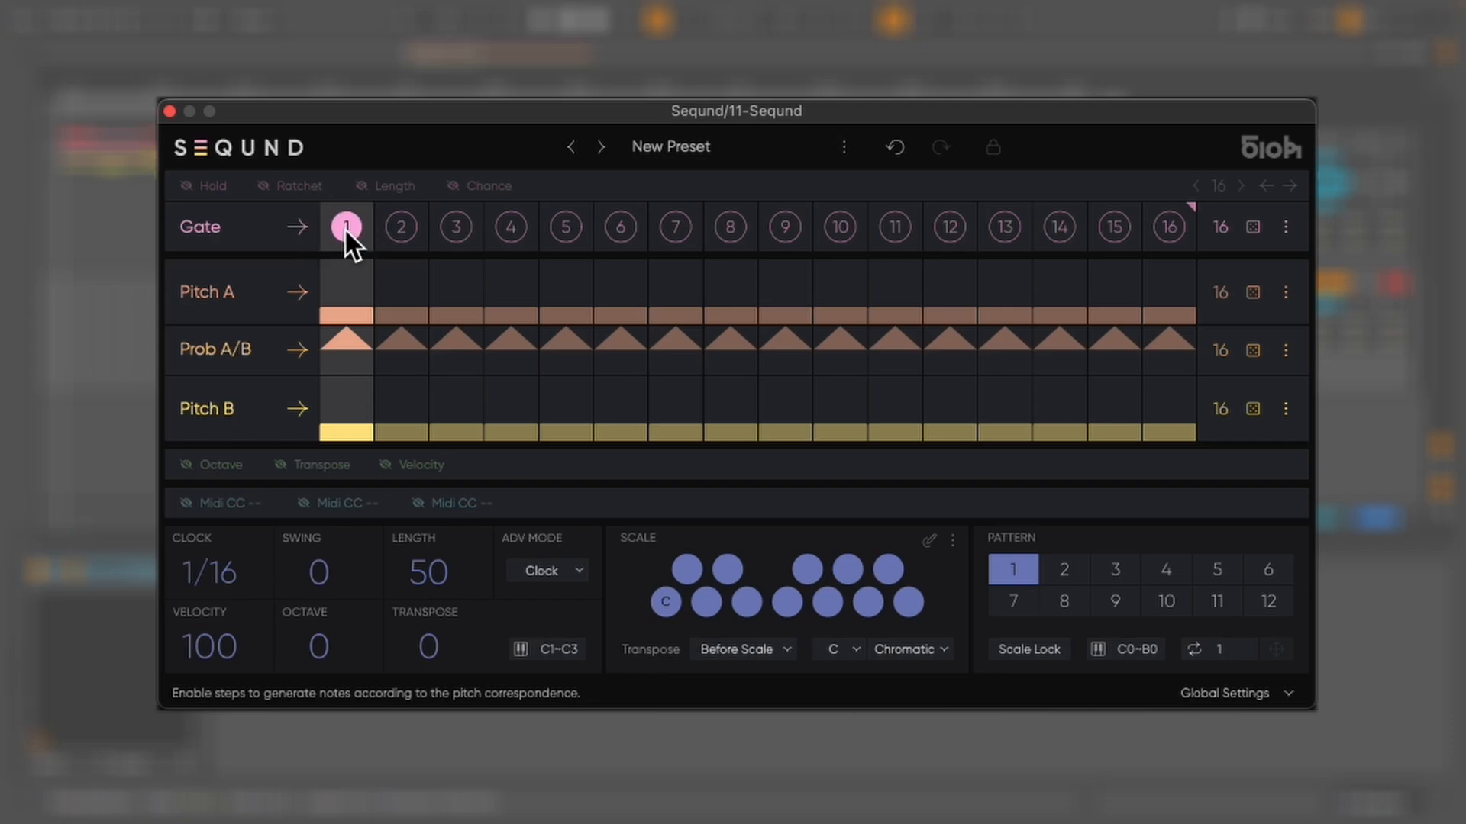
click(458, 229)
click(620, 229)
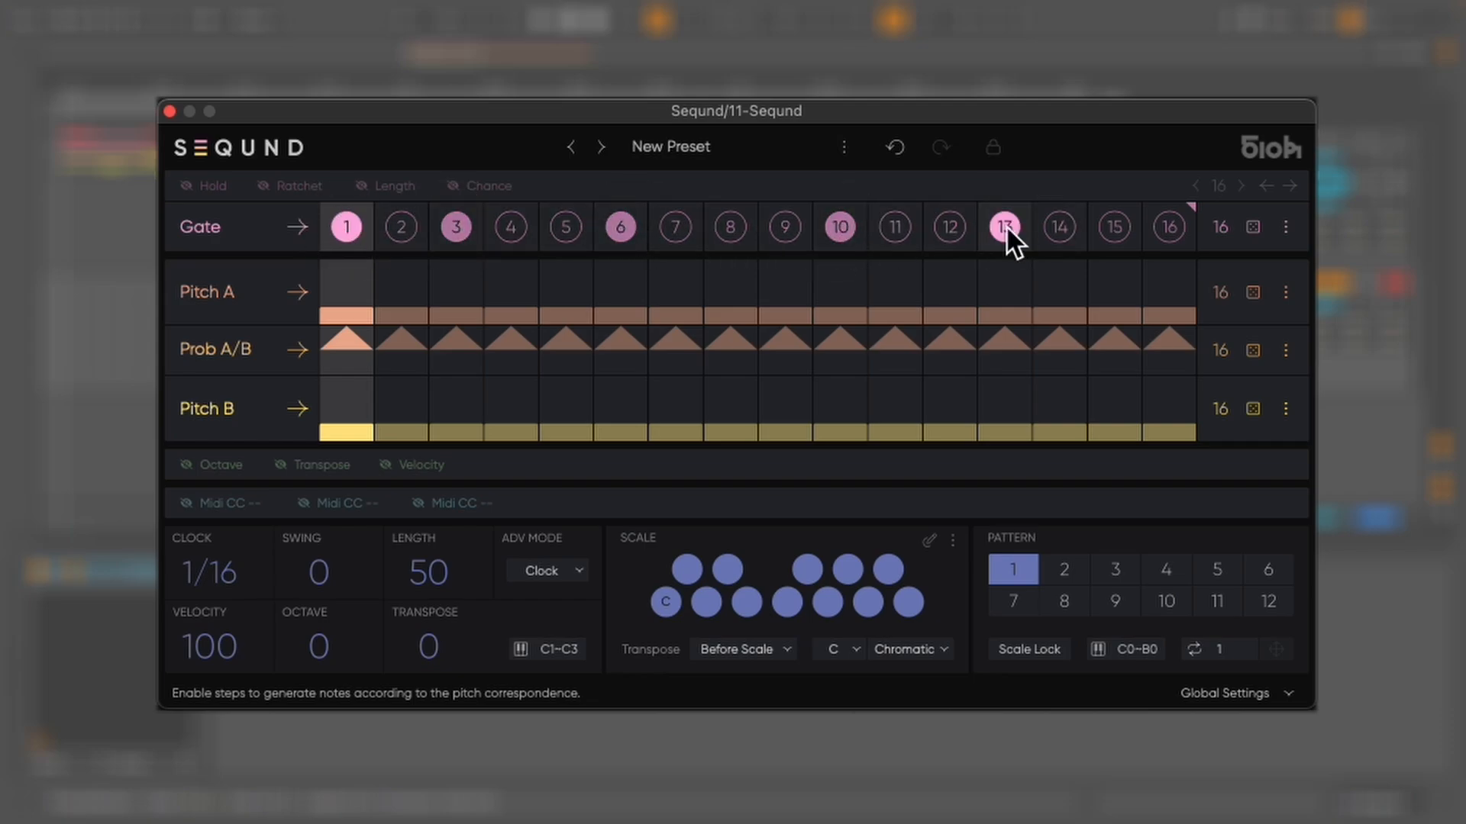
Randomize the gate lane twice, then reset it from the gate lane menu
click(1255, 228)
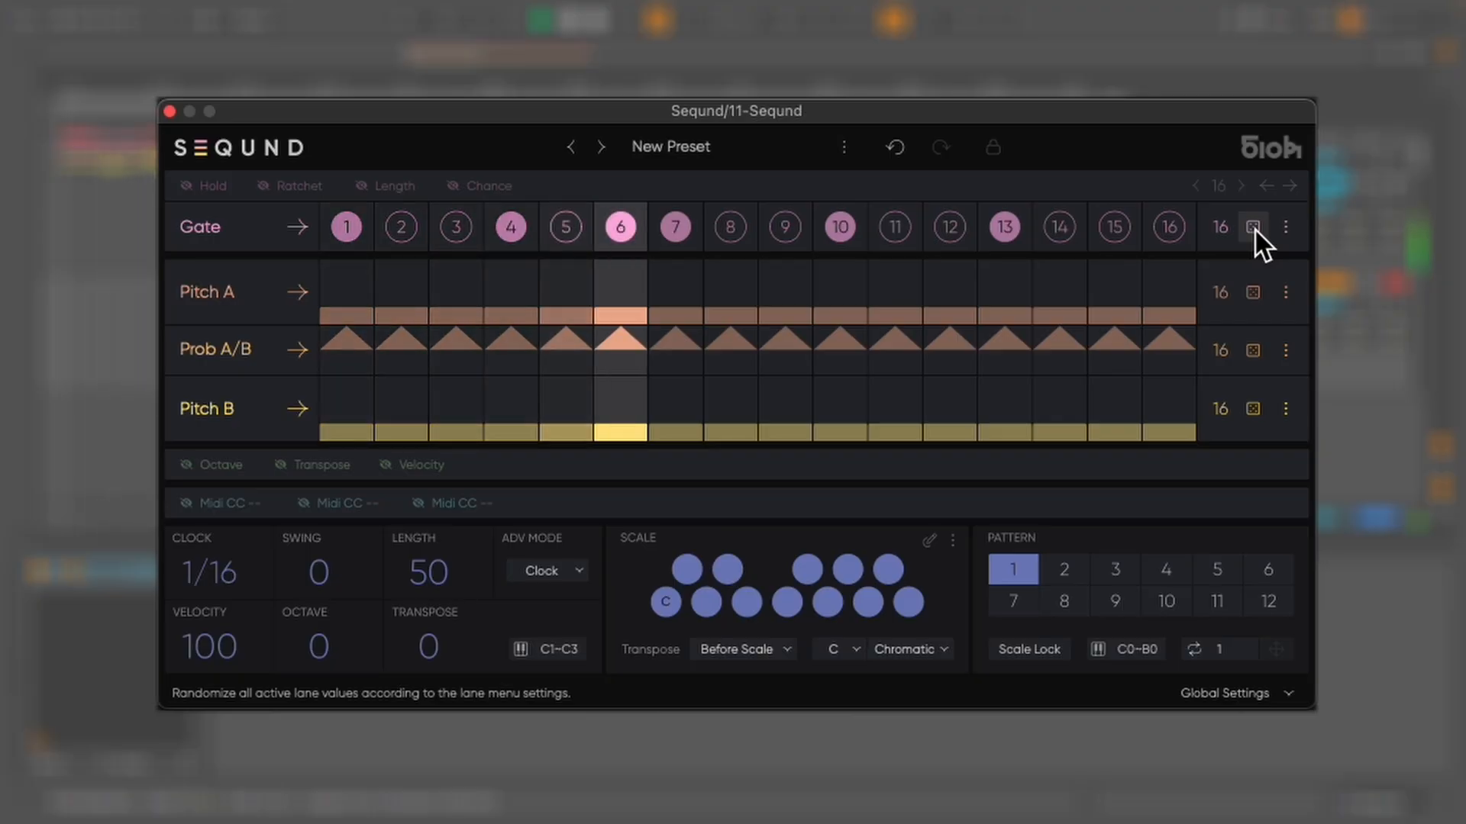
click(1254, 228)
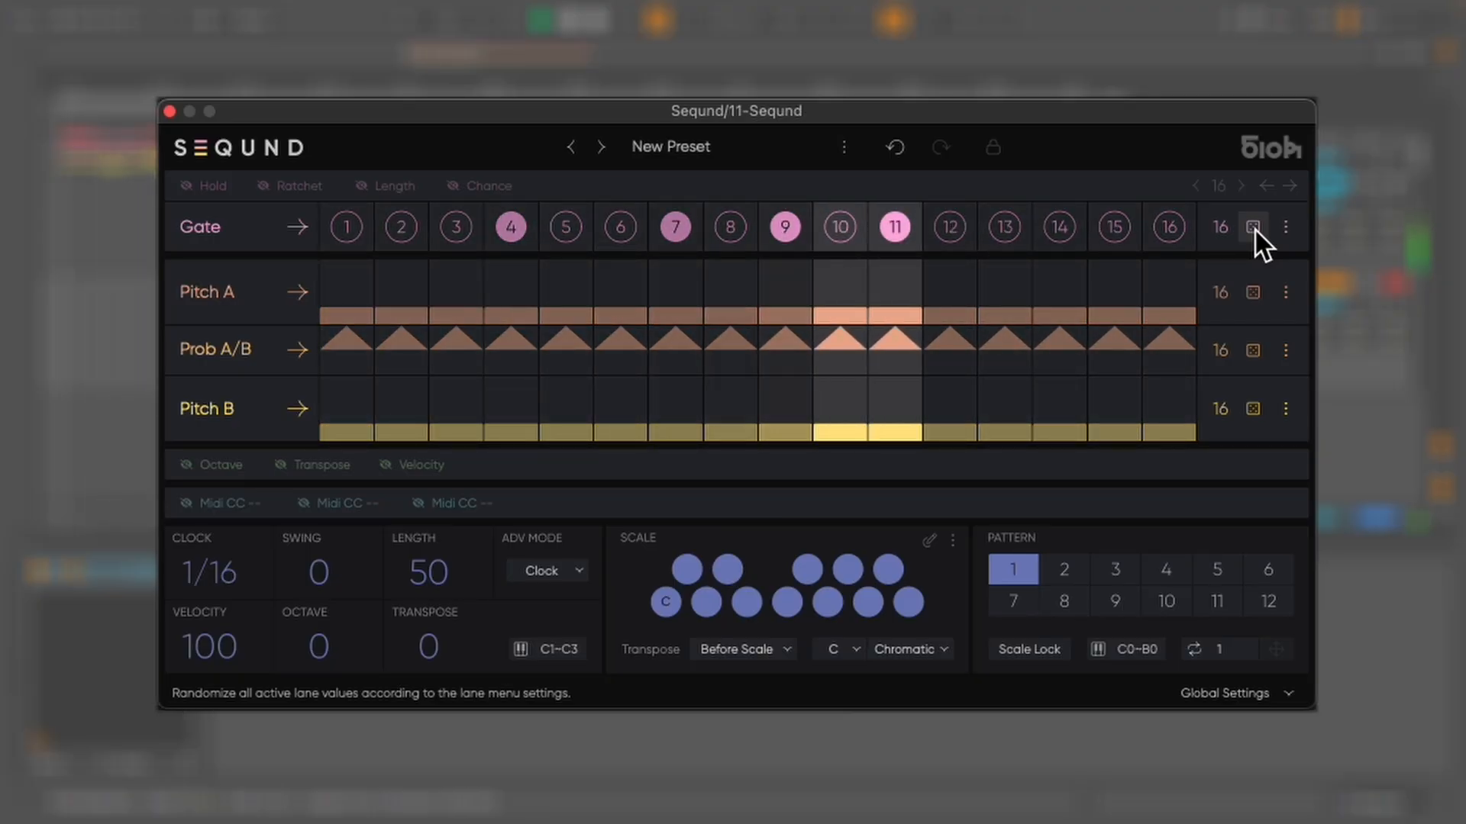
click(1290, 229)
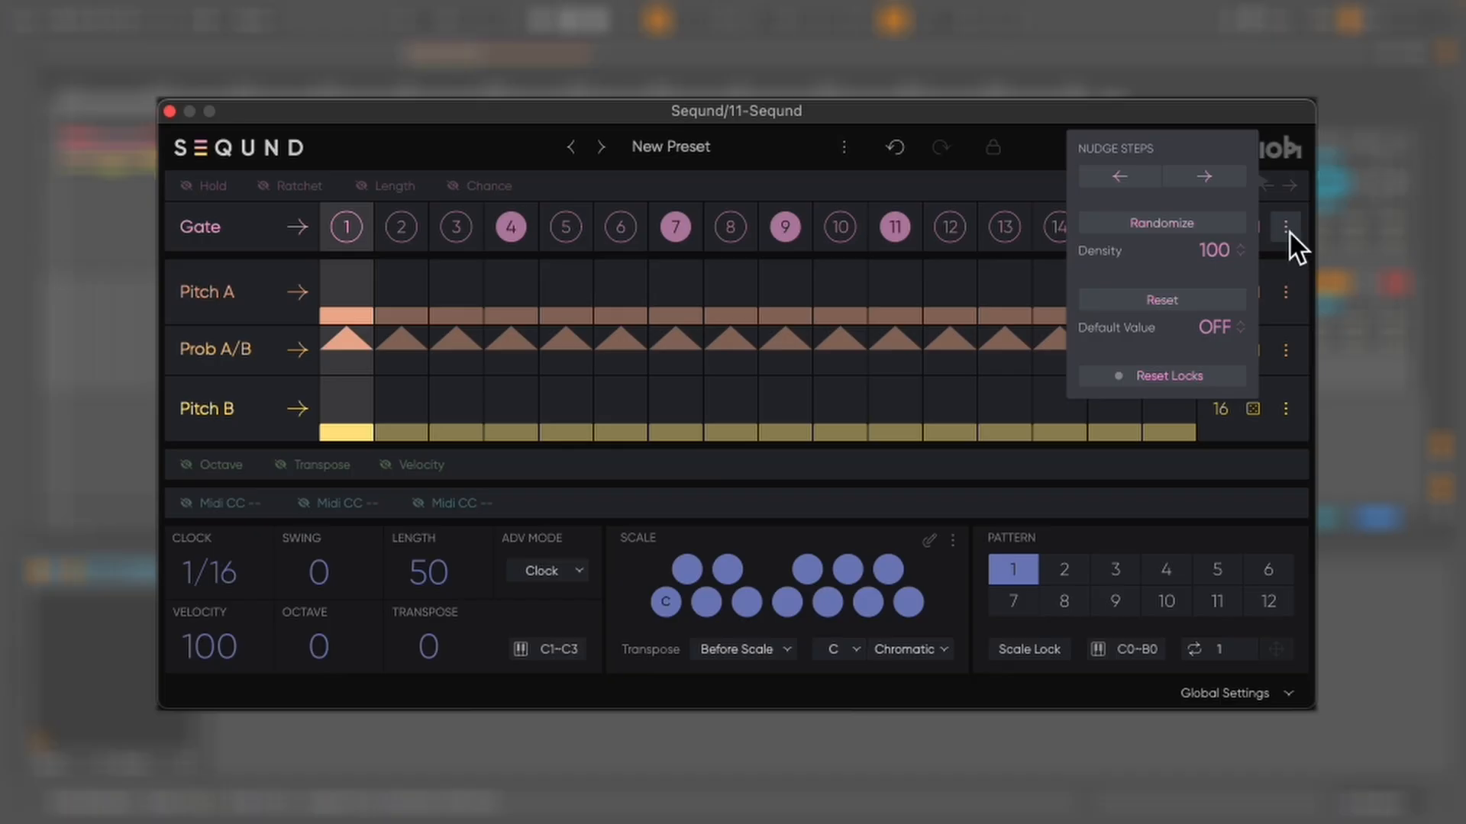
click(1191, 301)
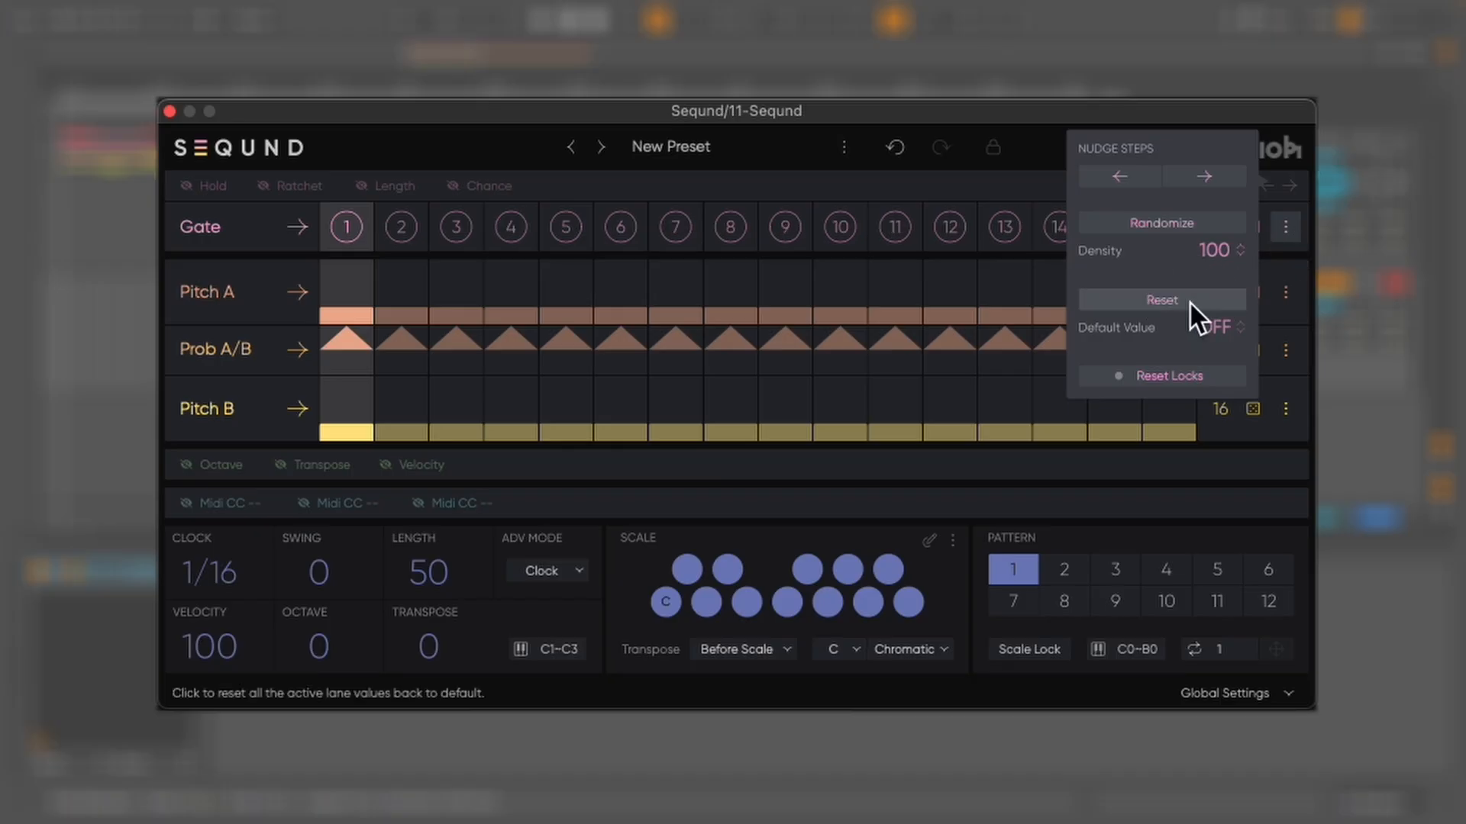
Set the gate lane's randomize density to 21 and randomize the gates three times
drag(1214, 252, 1192, 423)
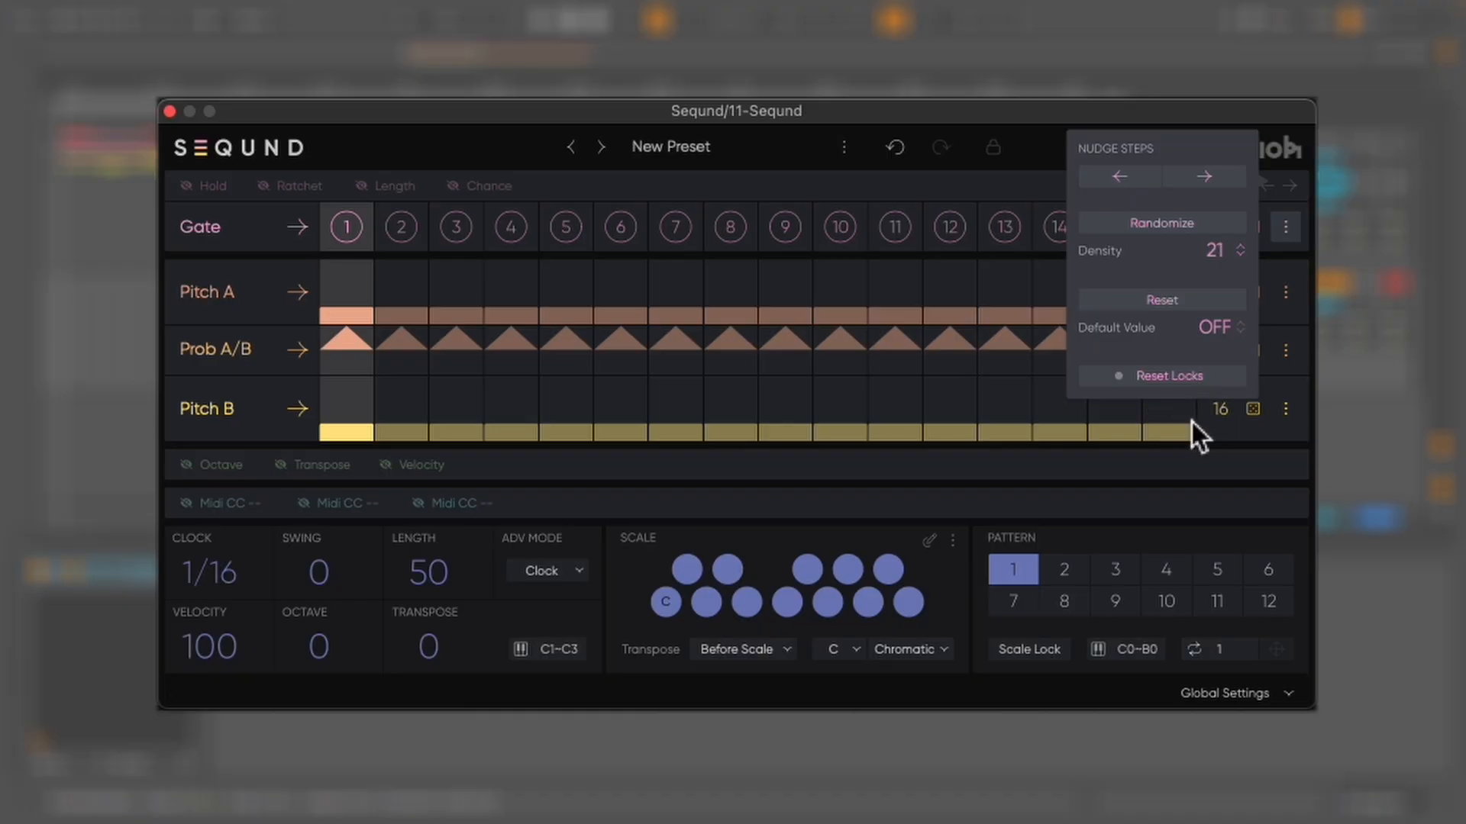
click(1286, 227)
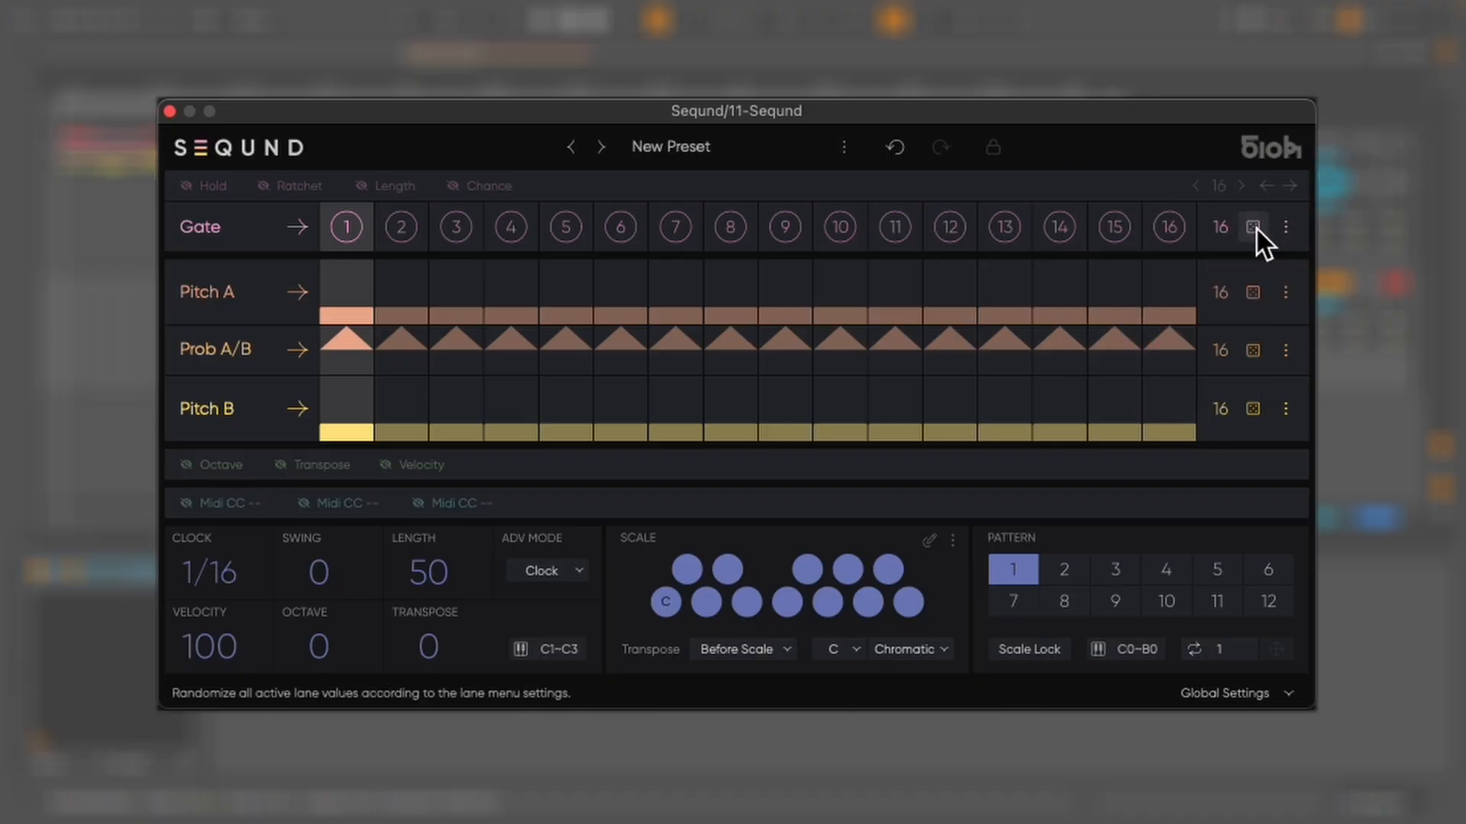
click(1256, 228)
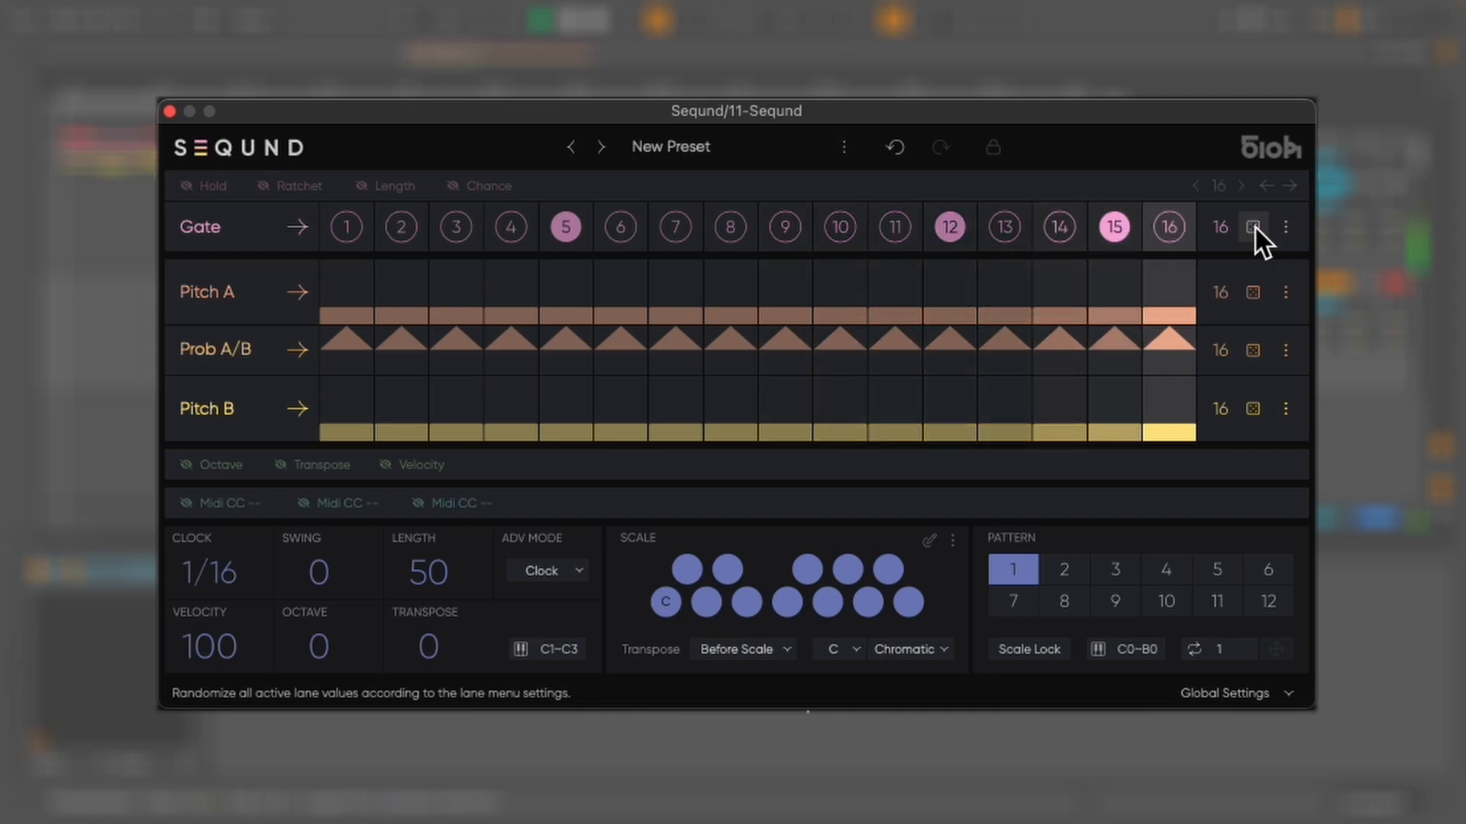
click(1255, 228)
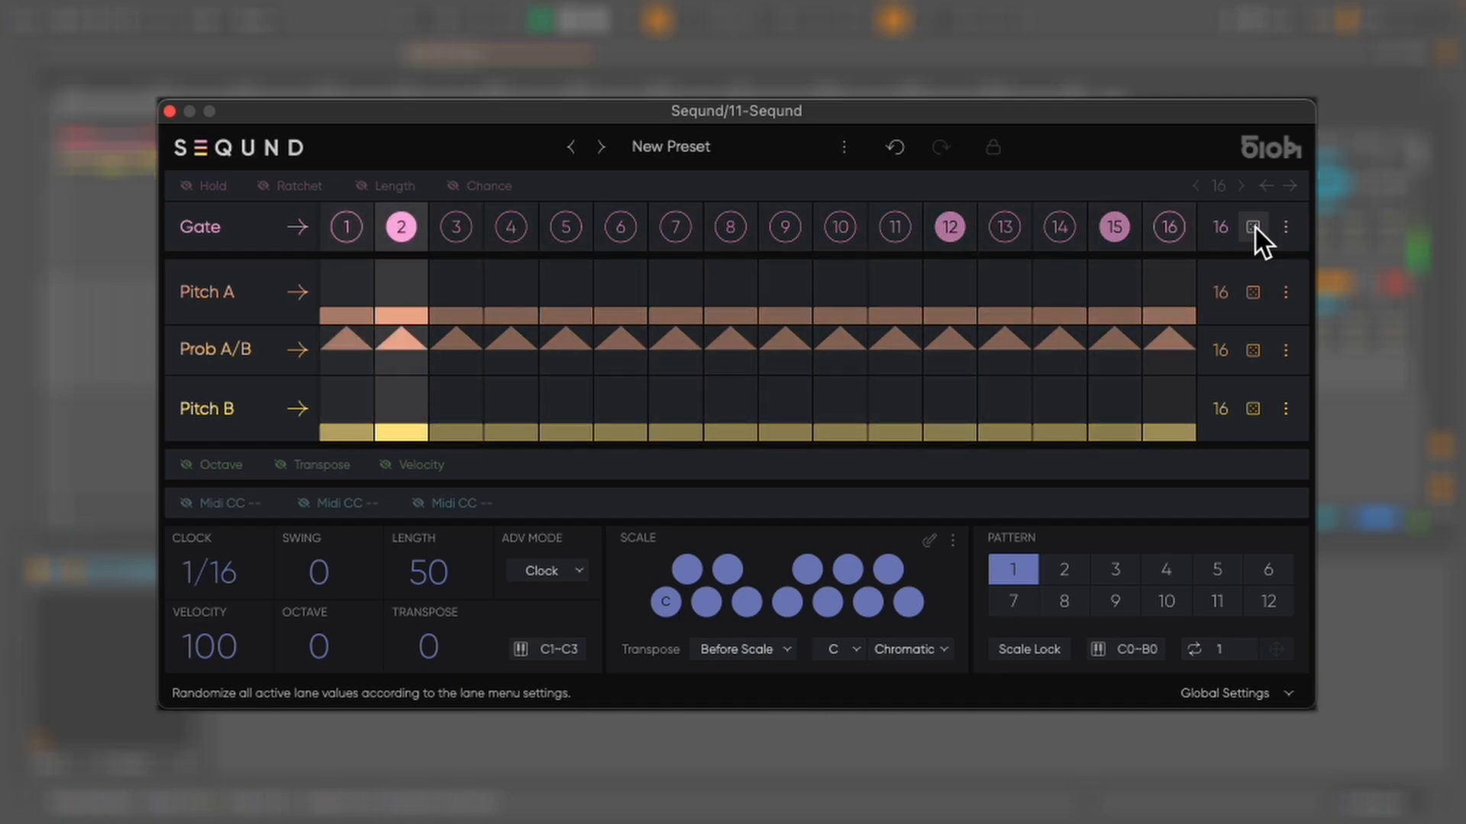
click(1255, 227)
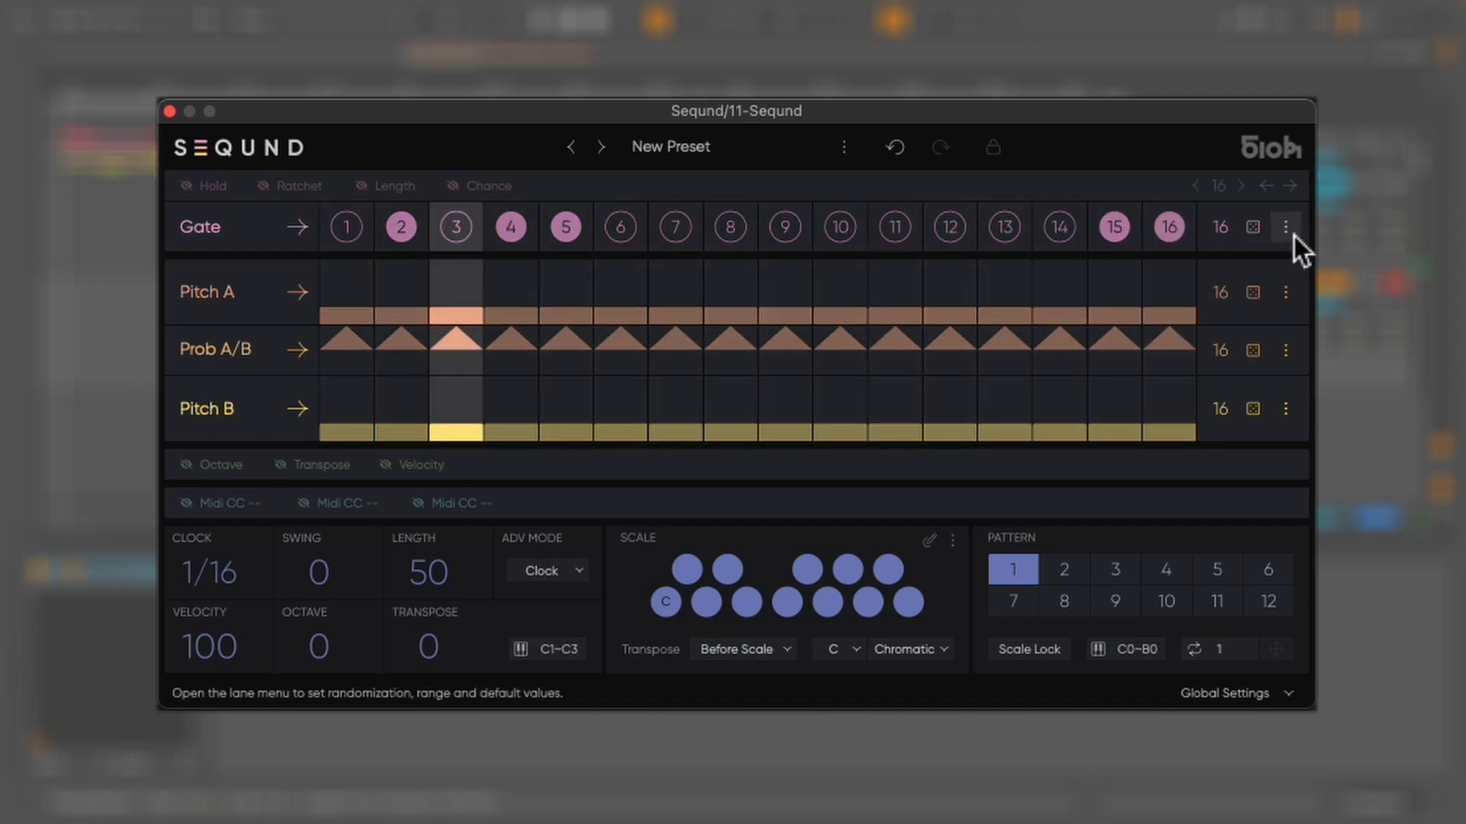
Set the gate lane's density back to 100 and randomize the gates twice
click(1285, 227)
drag(1223, 262, 1223, 130)
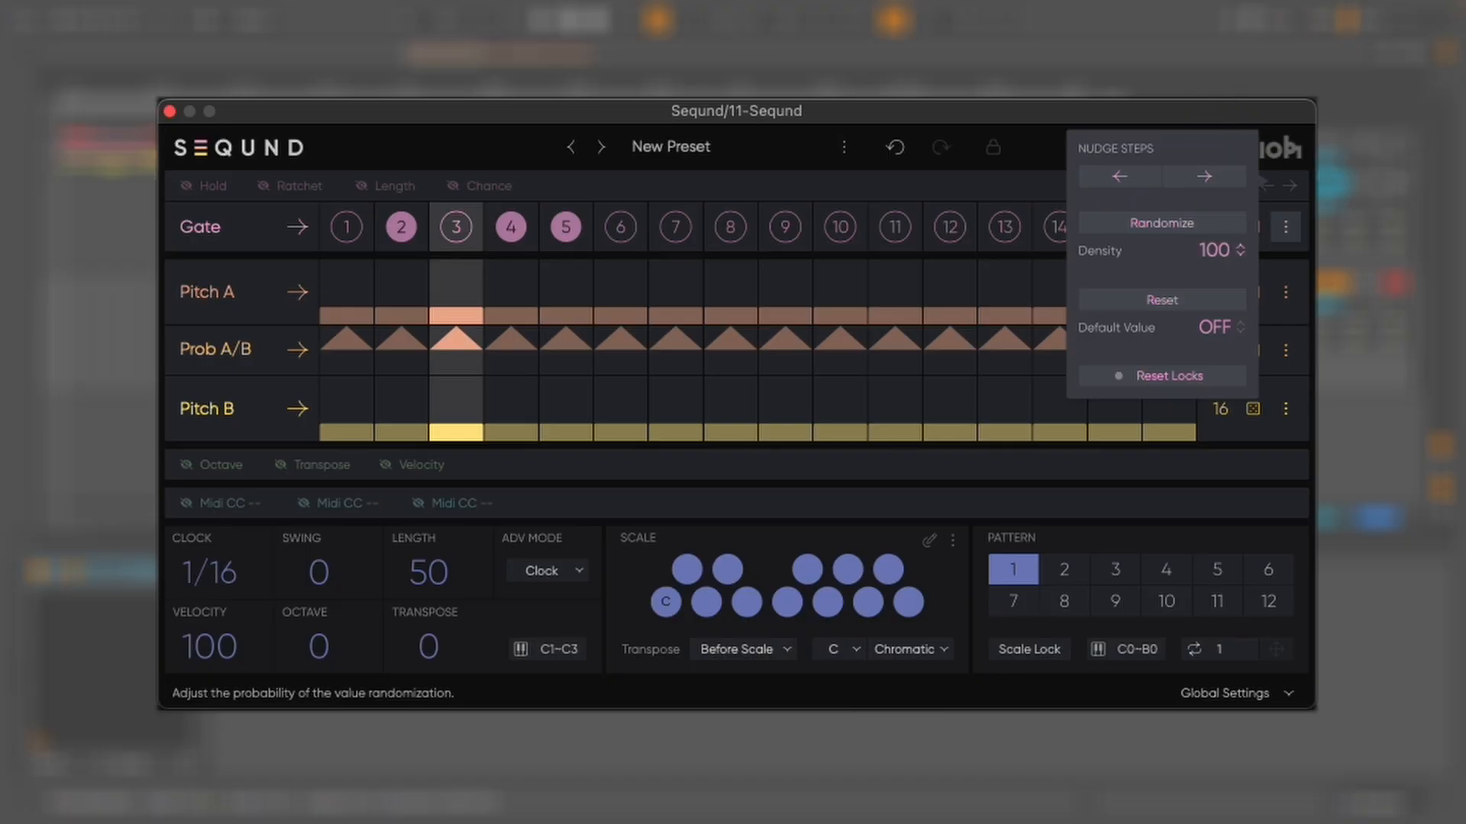
click(1287, 229)
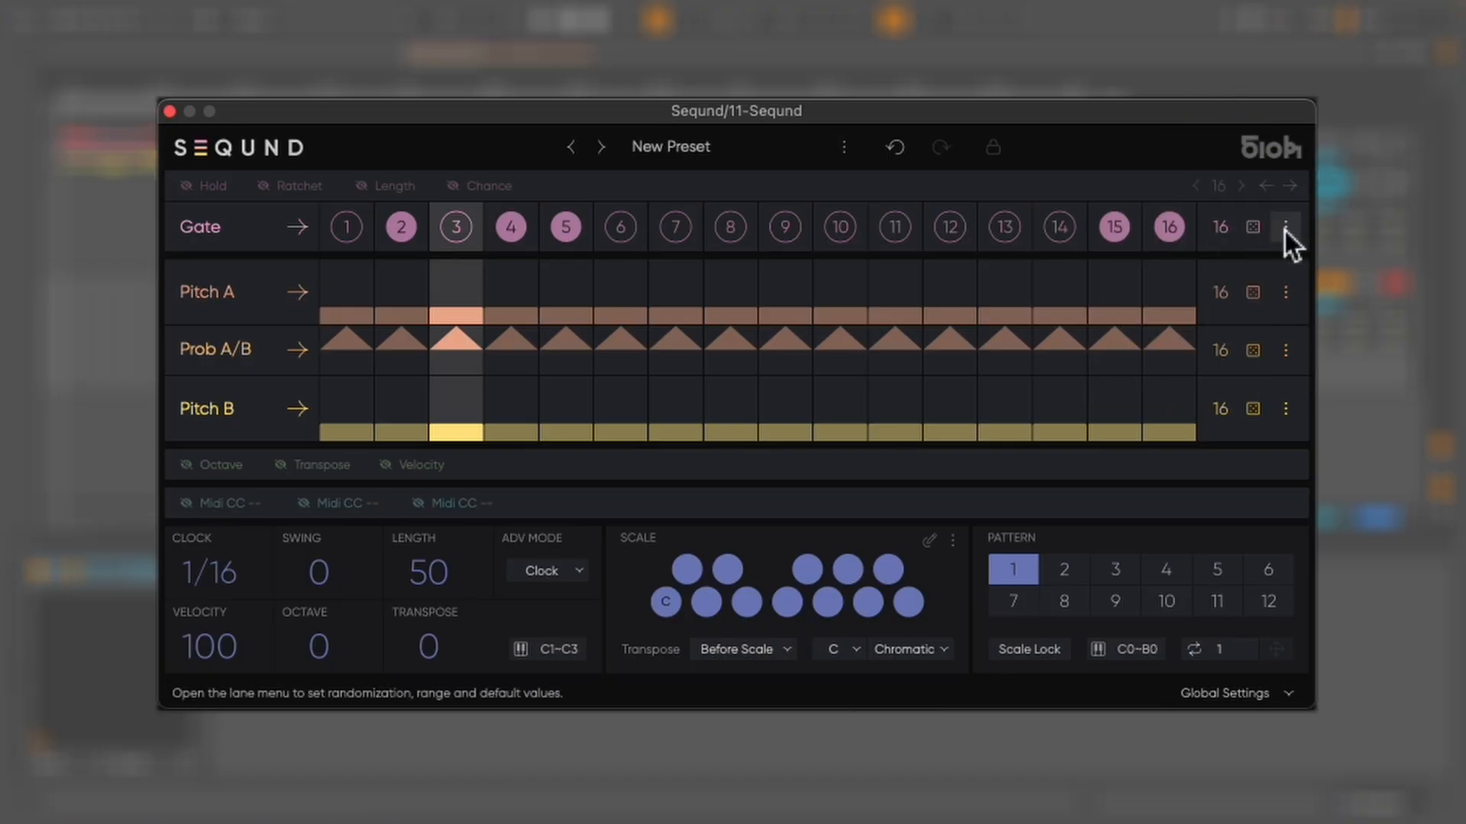
click(1255, 226)
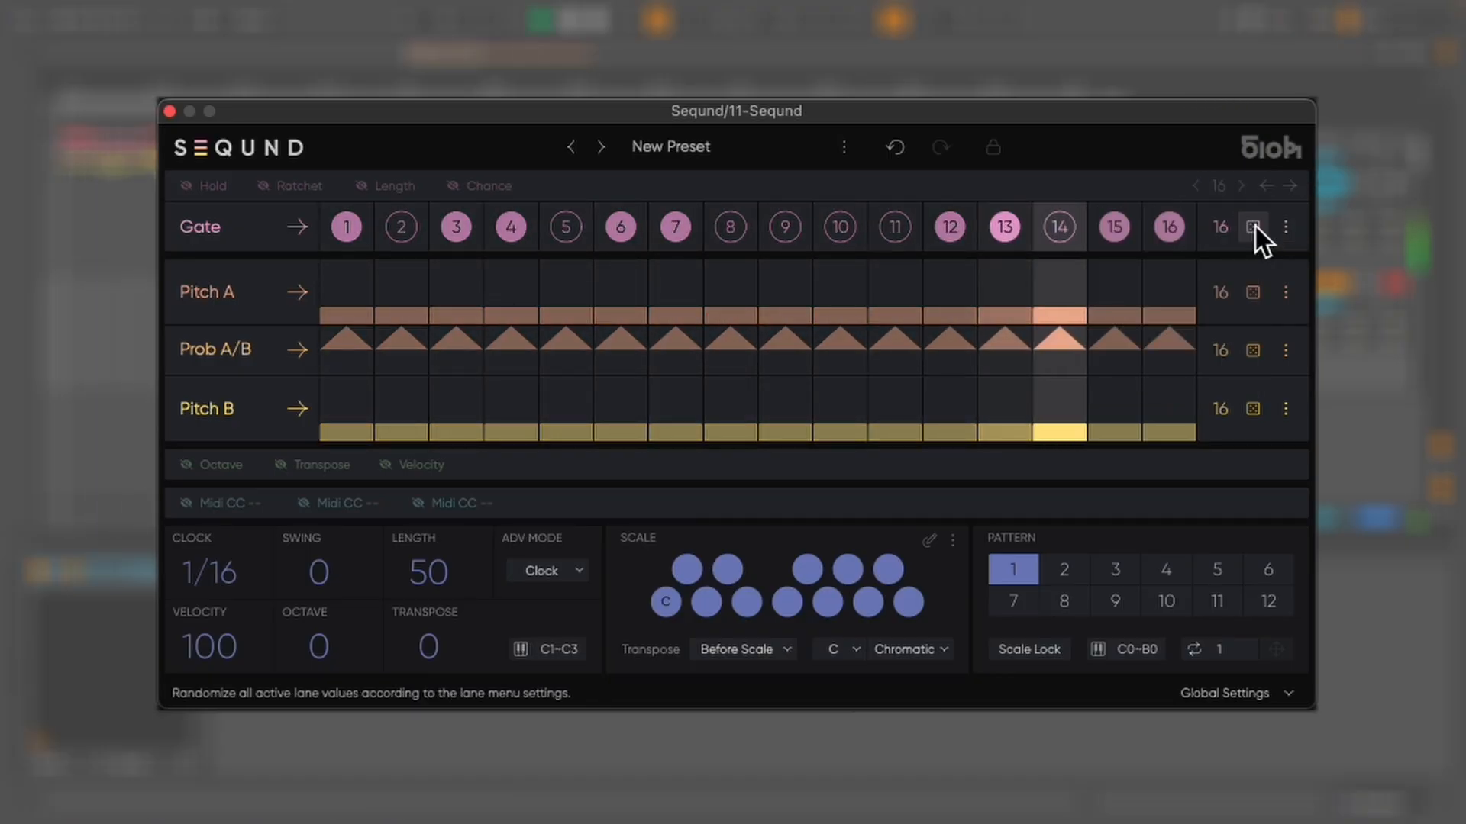
click(1255, 226)
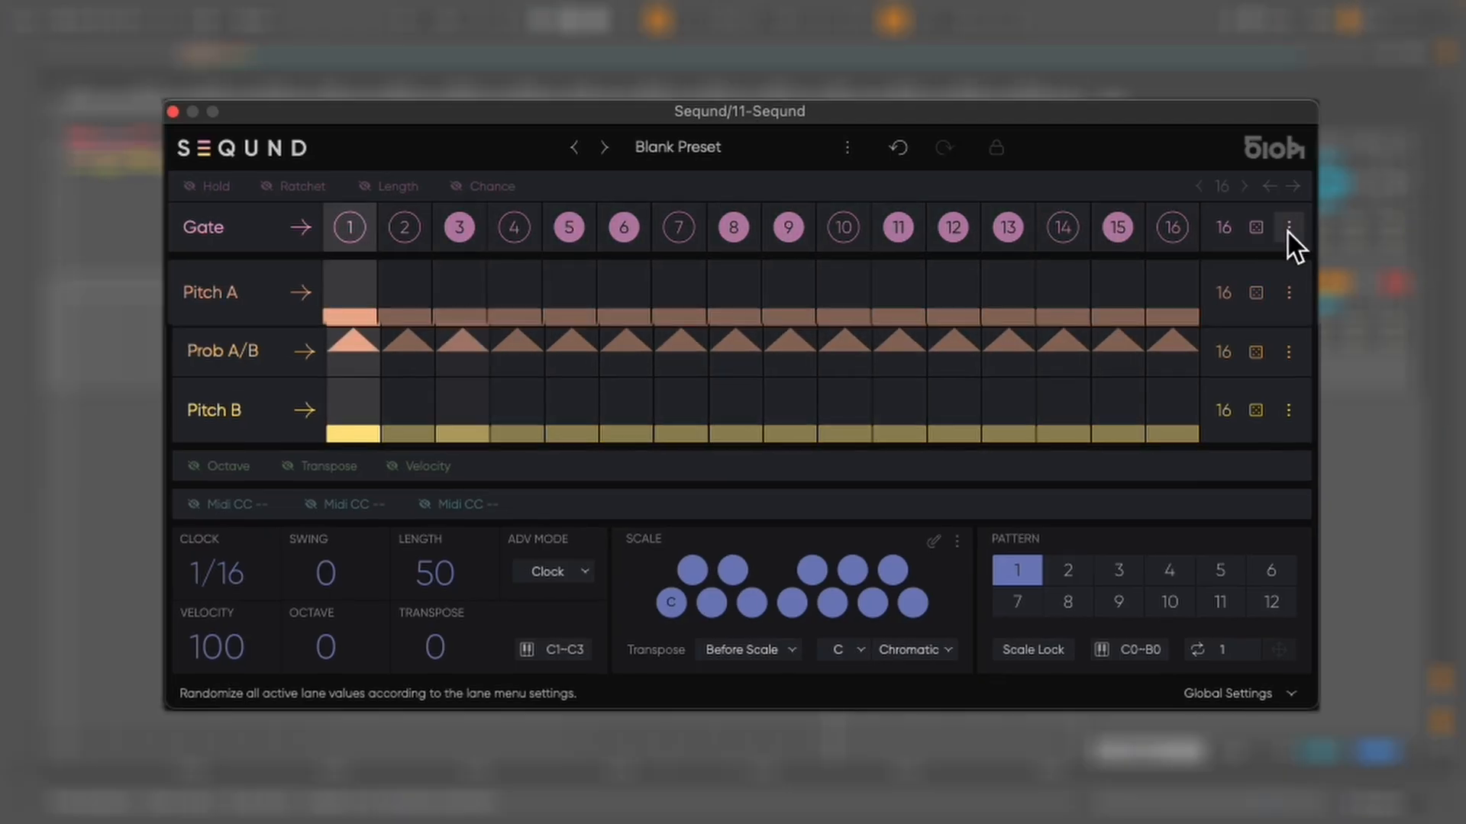
Nudge the gate steps one step left and then one step right again
click(1288, 229)
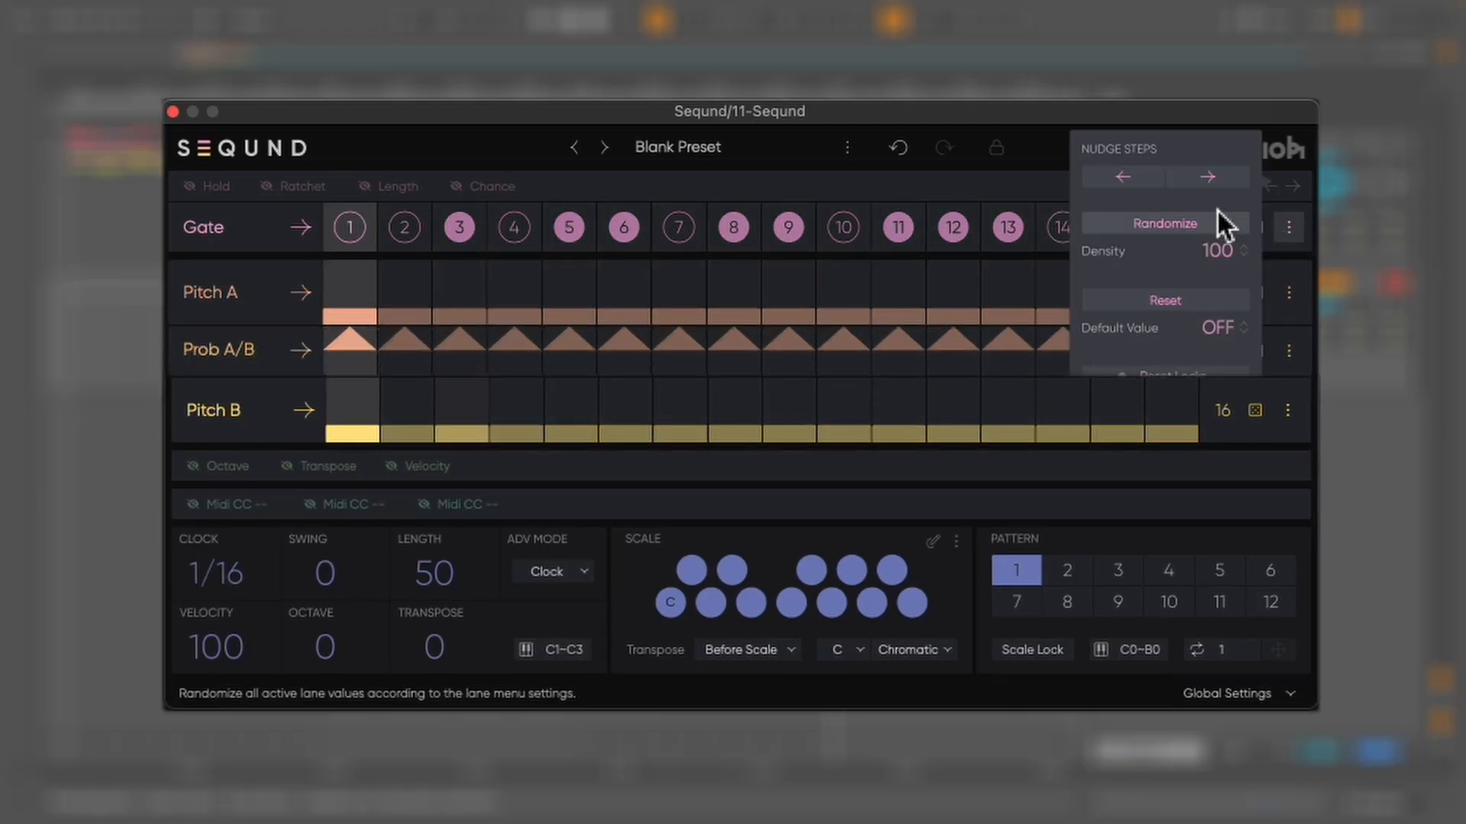
click(1128, 175)
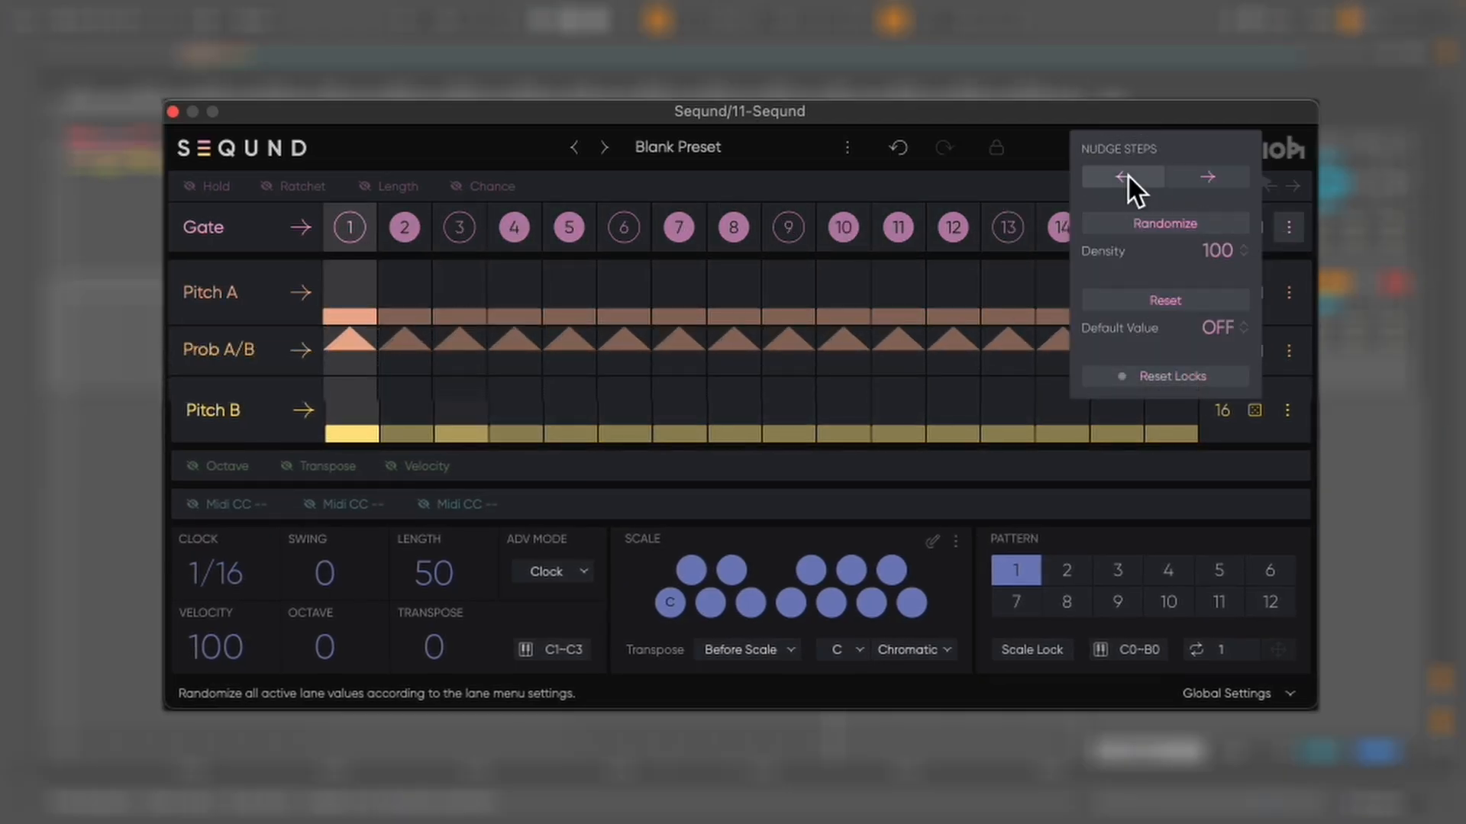
click(1207, 179)
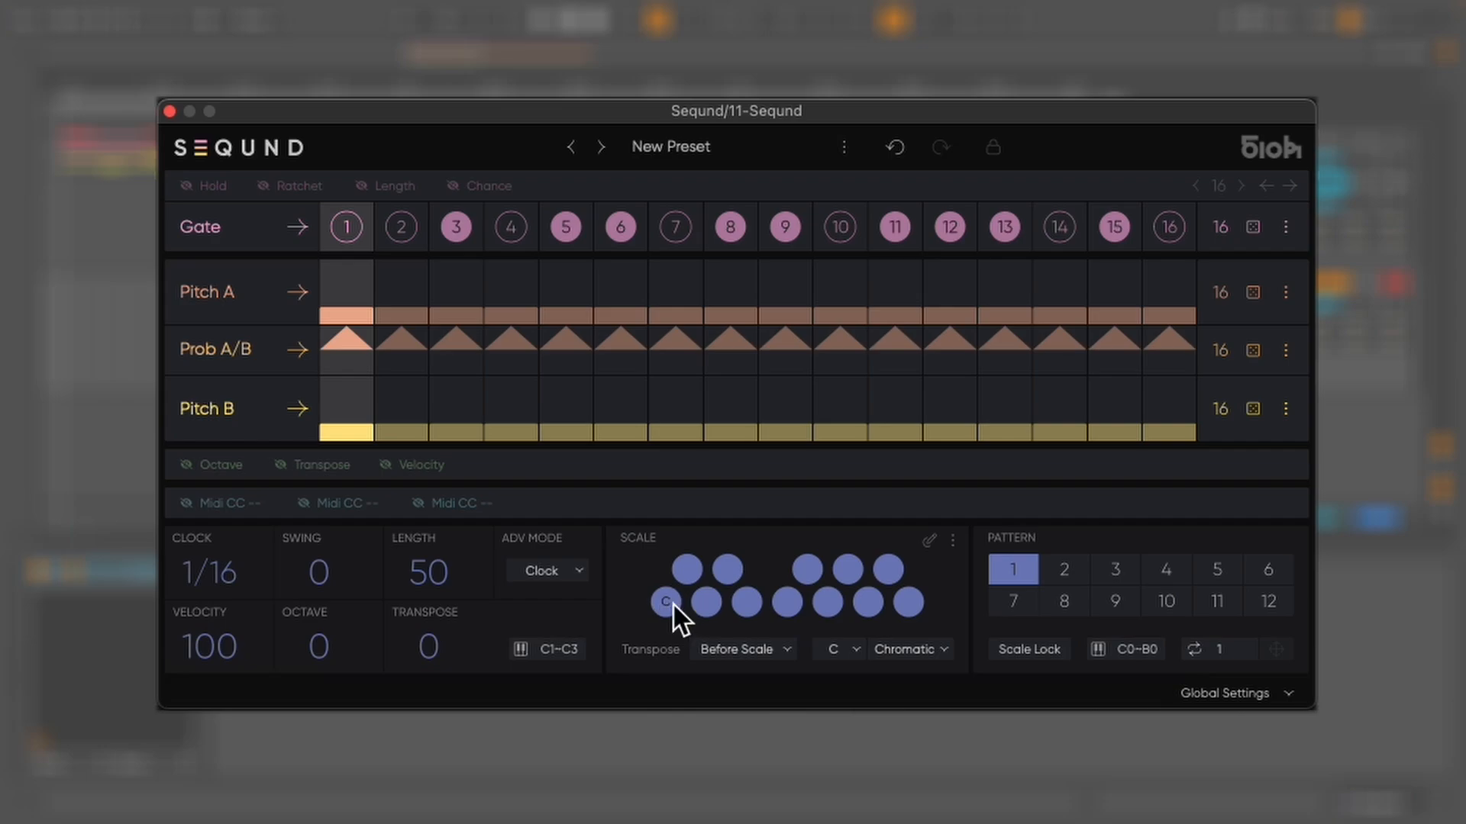
Set the Seqund scale to Minor Blues
click(892, 650)
mouse_move(873, 658)
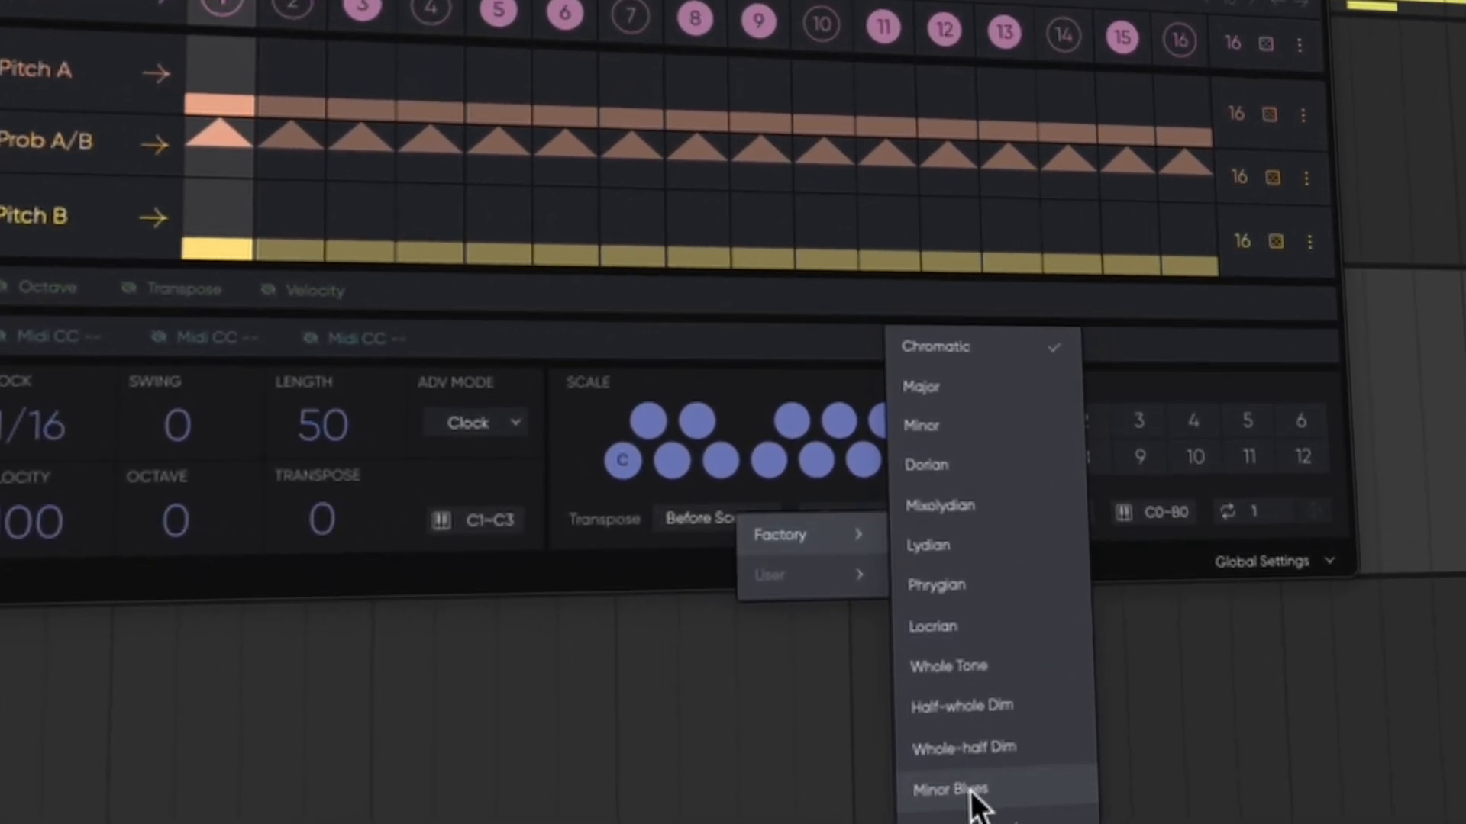
click(971, 791)
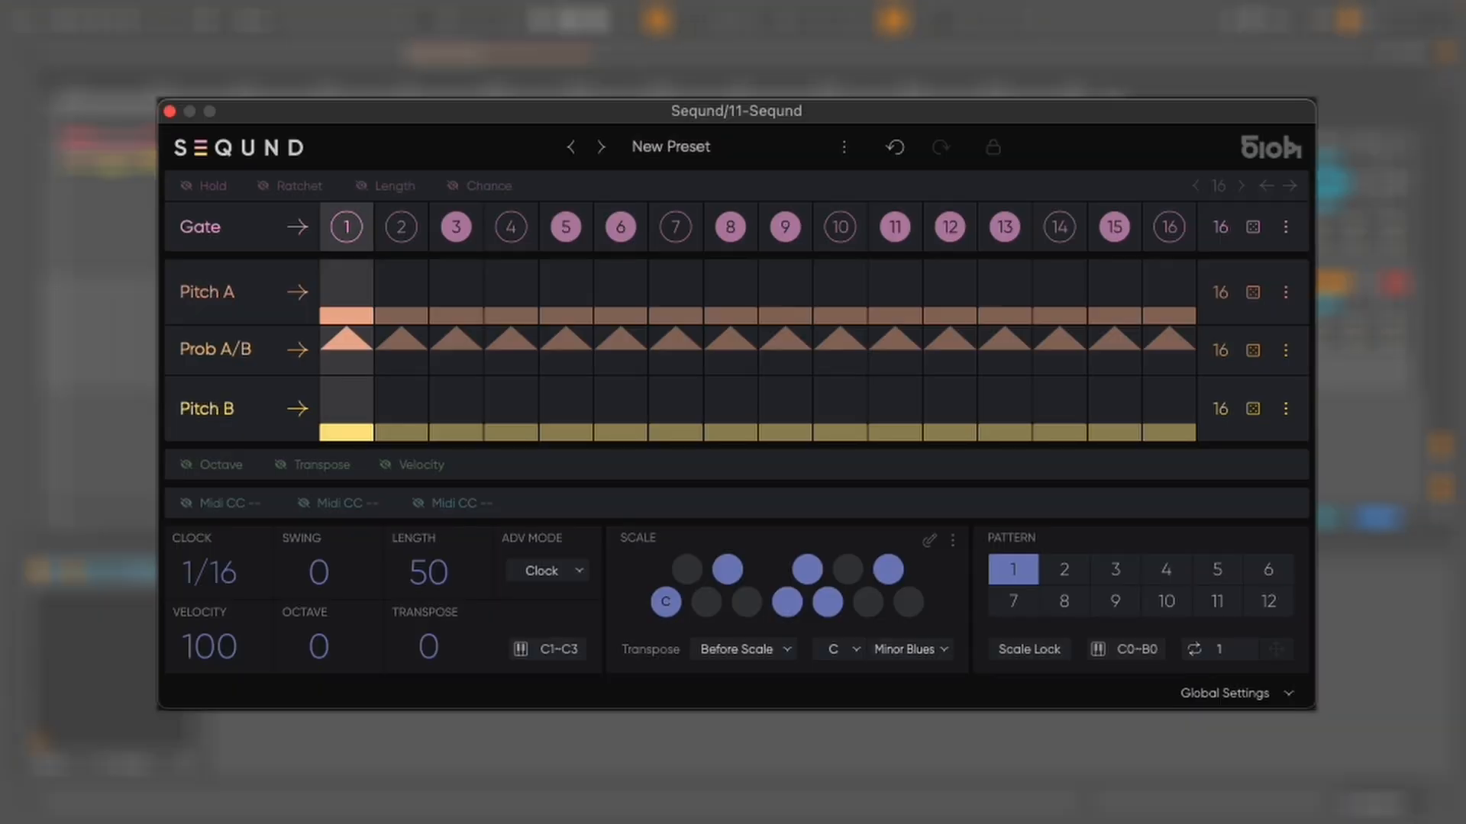
Randomize the Pitch A lane and start playback
click(1253, 292)
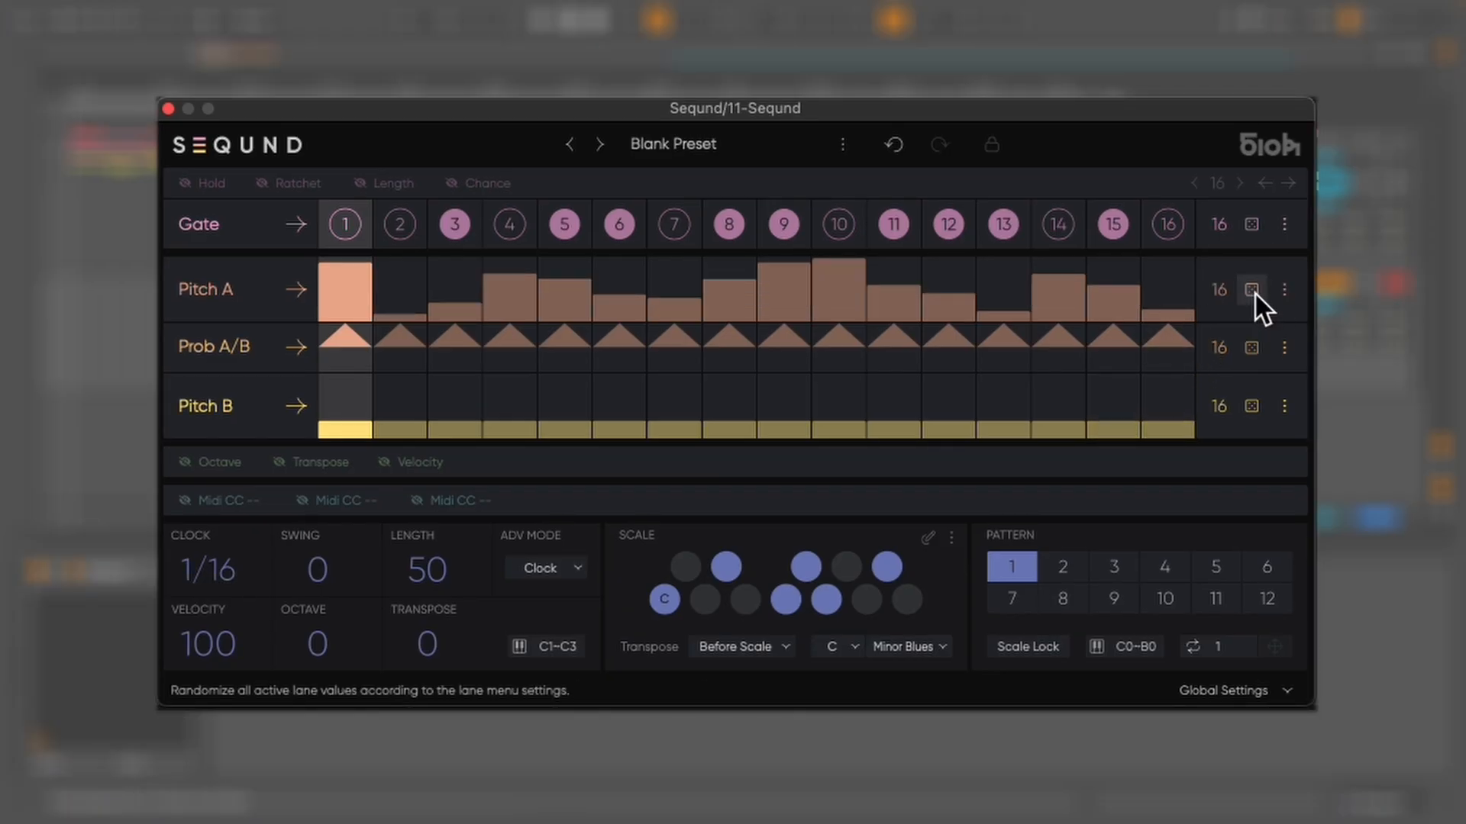
key(space)
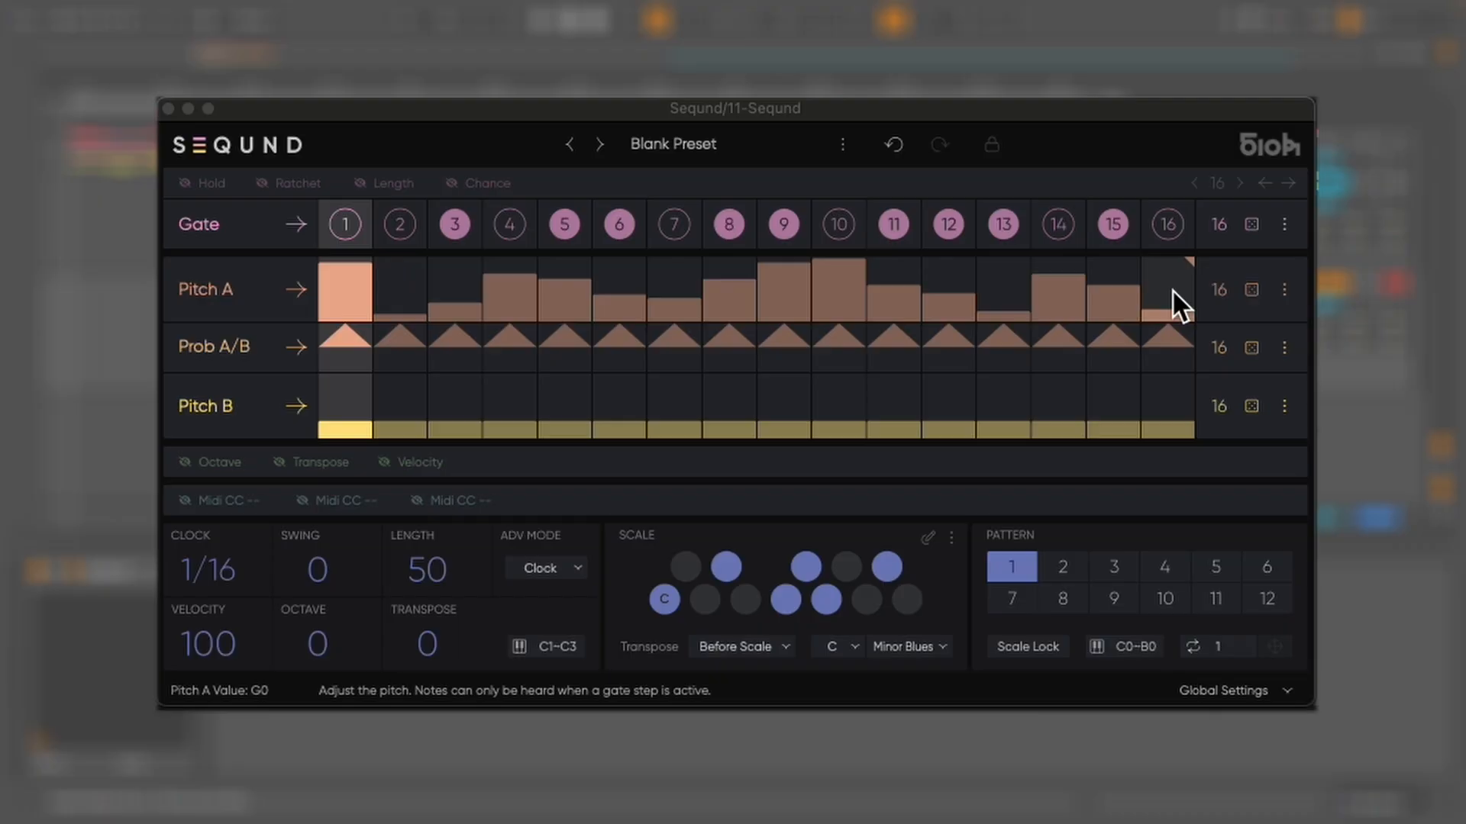
Shorten both the Pitch A and Pitch B lanes to 4 steps
click(1198, 263)
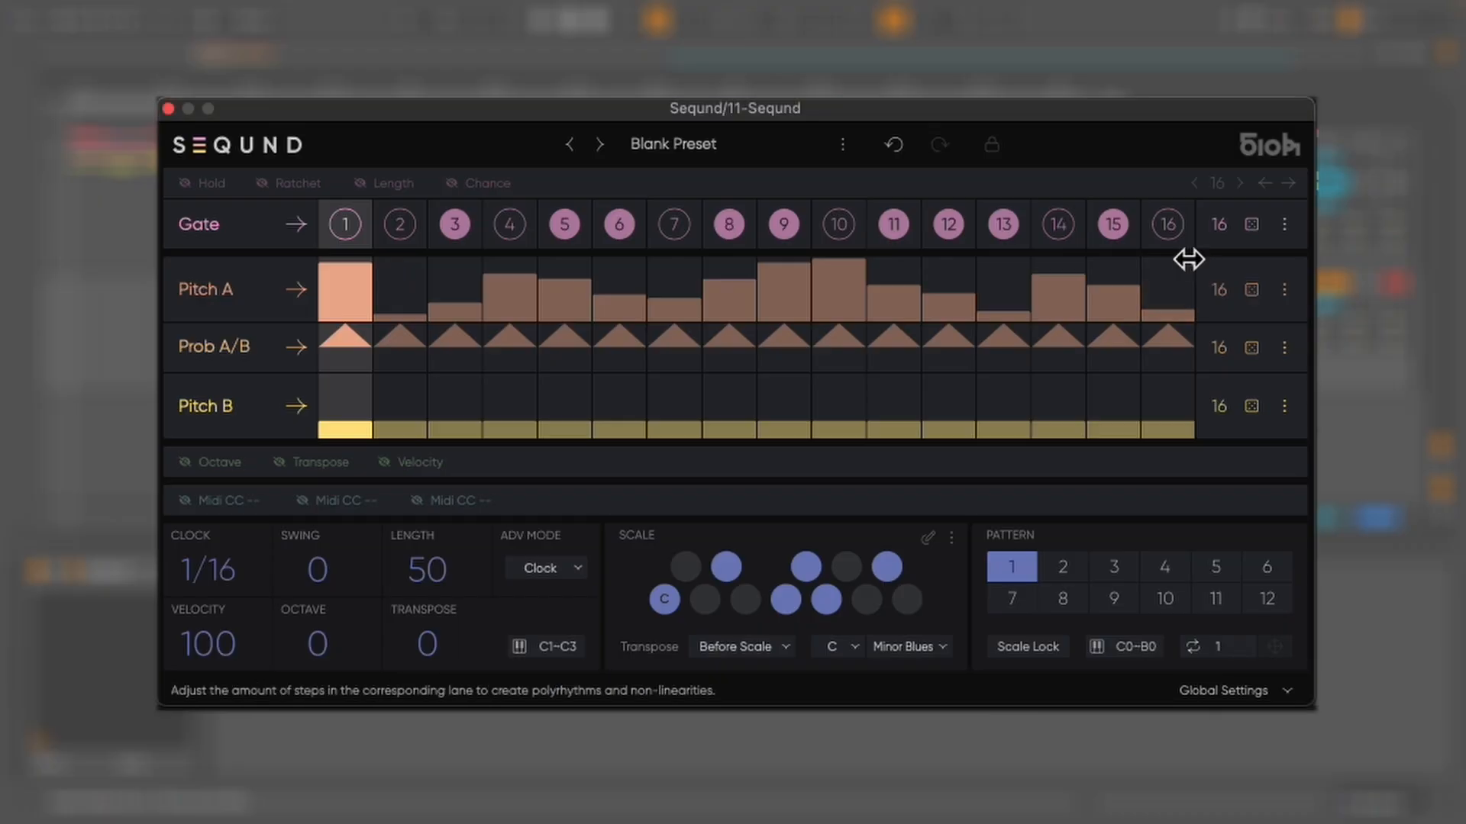
drag(1188, 260, 536, 300)
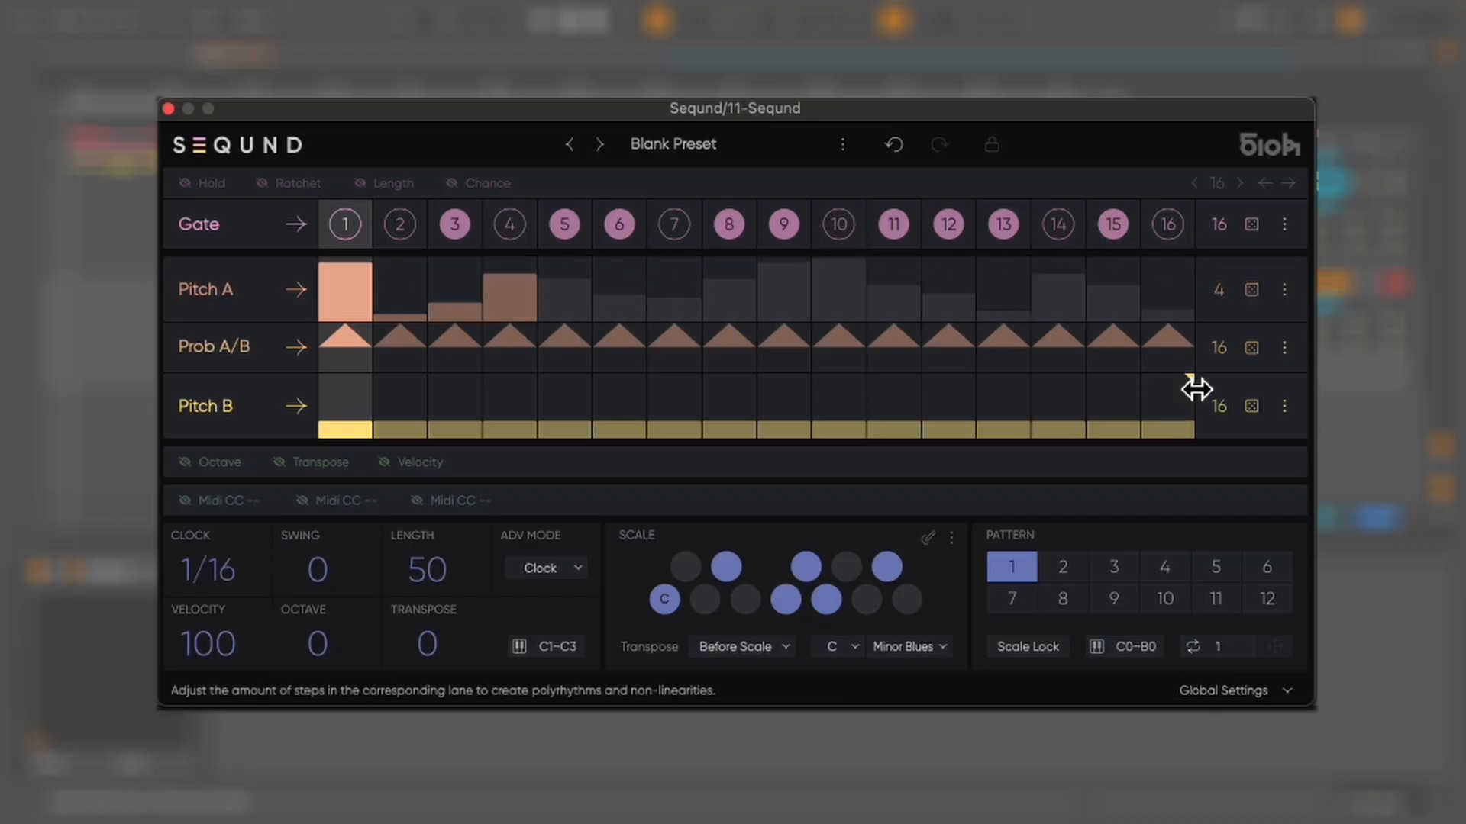
drag(1196, 389, 536, 380)
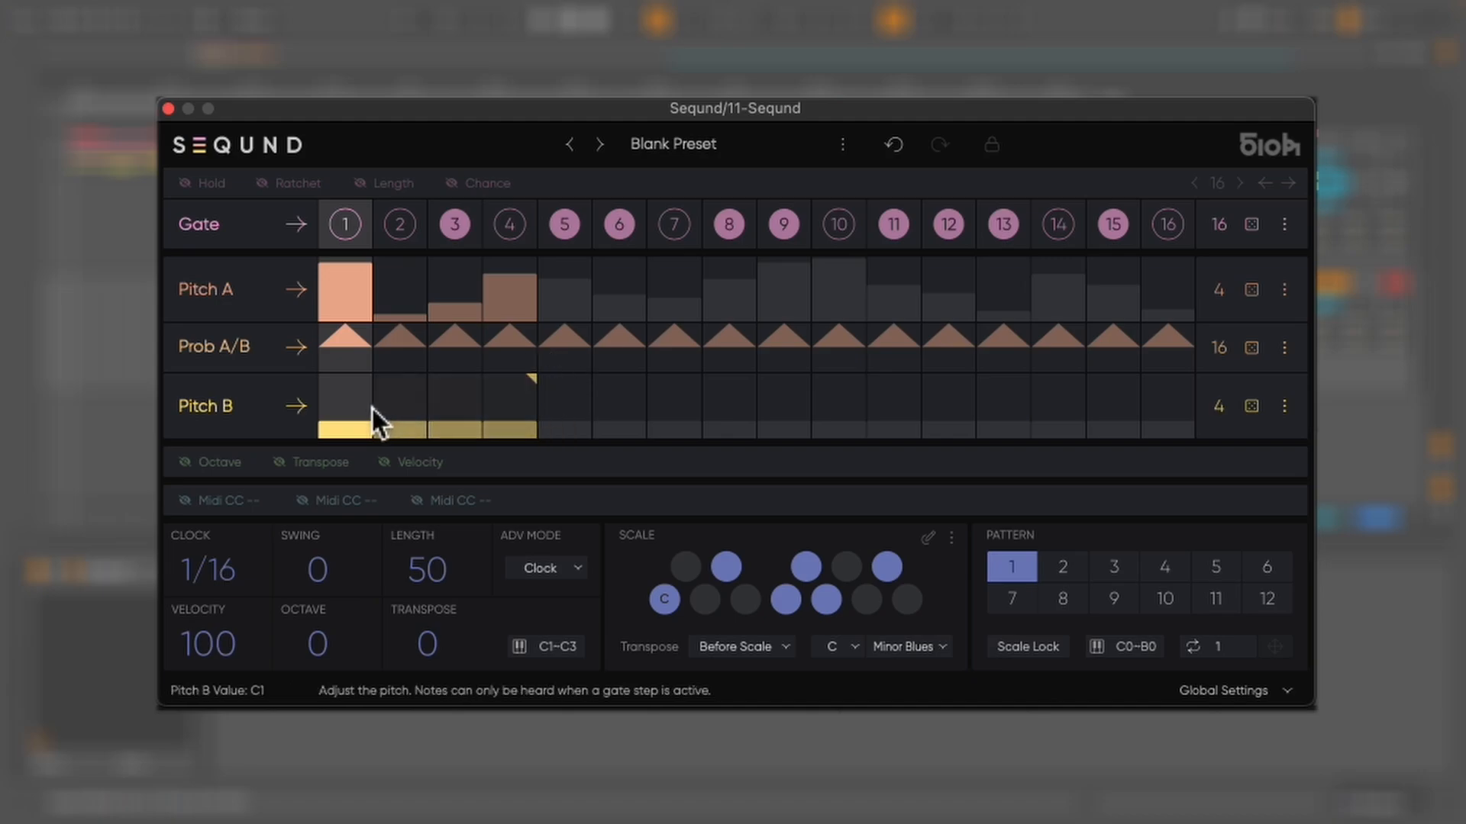
Raise Pitch B steps 2, 3 and 4 into an ascending pattern
click(396, 408)
click(453, 391)
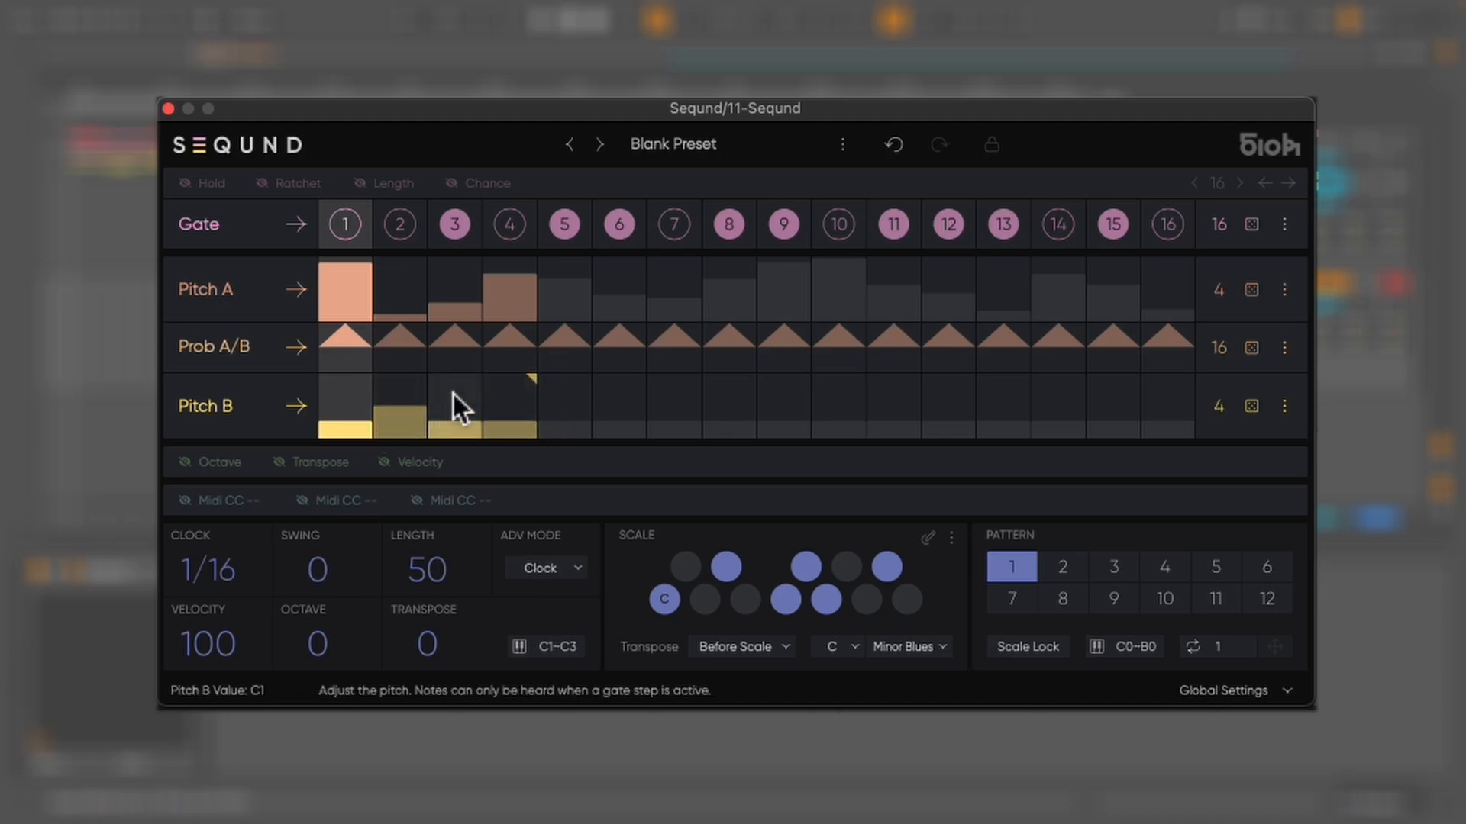
click(497, 382)
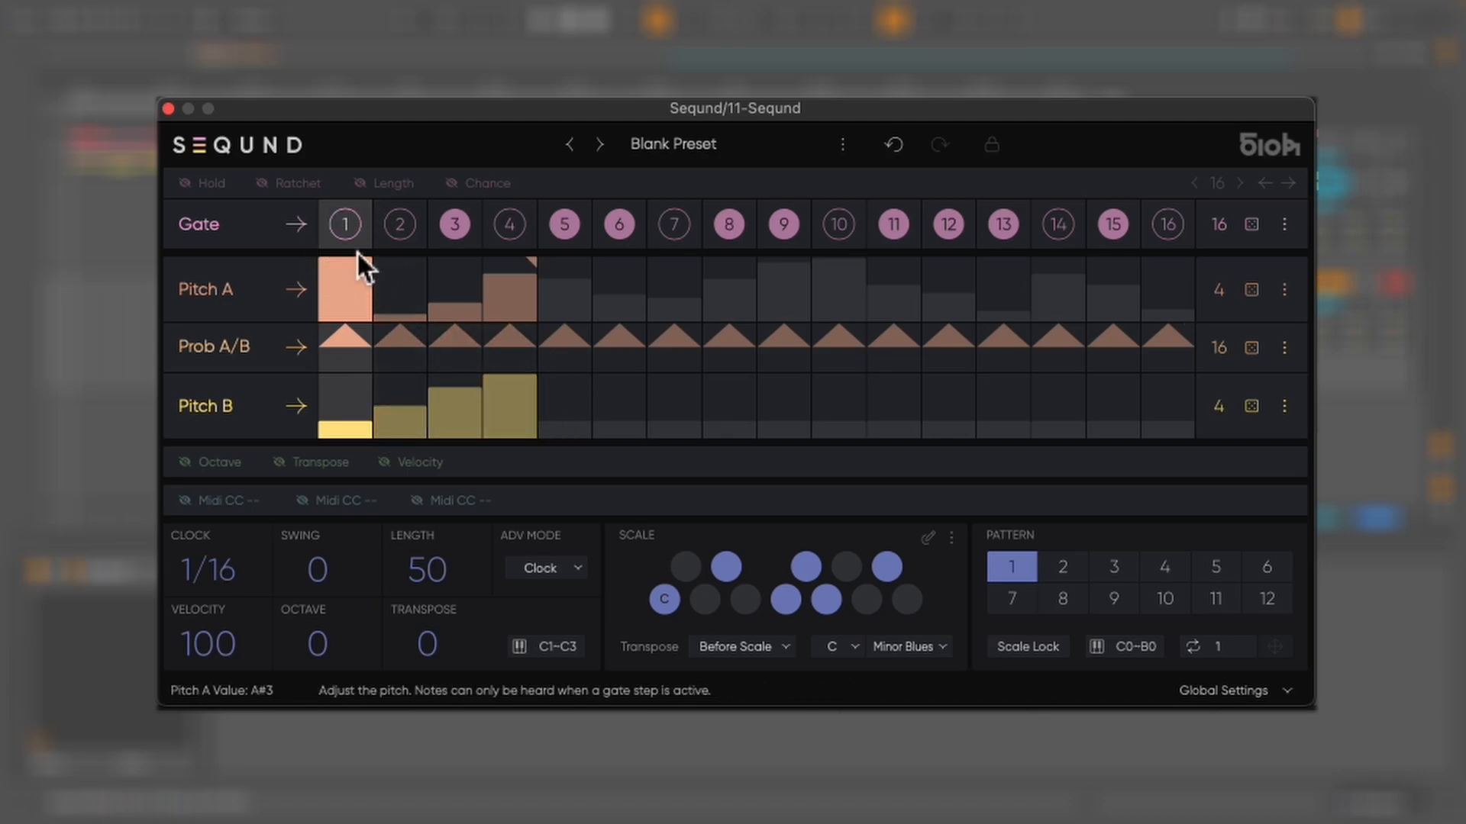
Set Pitch A steps 2, 3 and 4 into a descending pattern
click(387, 275)
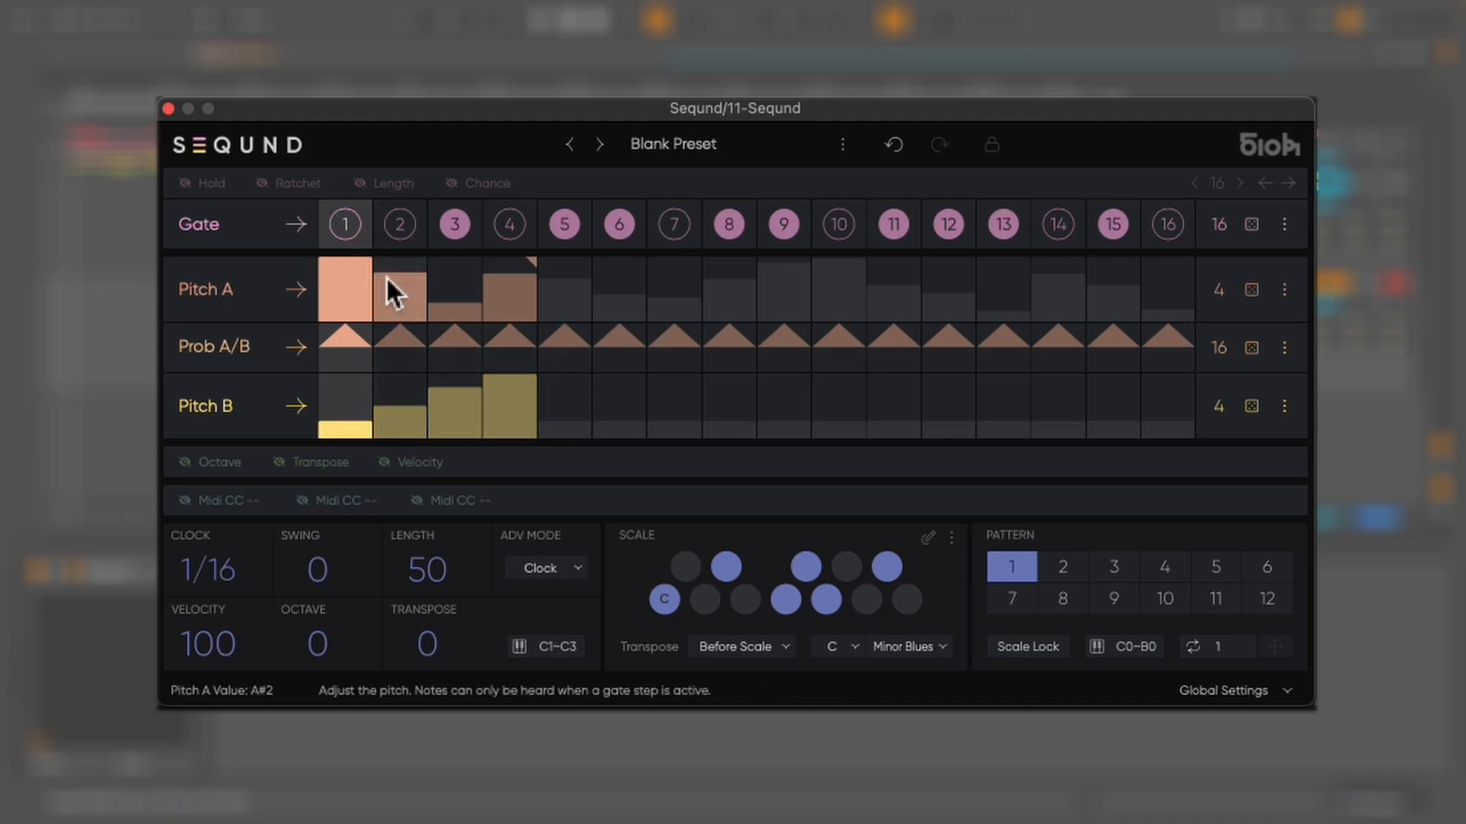
click(446, 295)
click(516, 312)
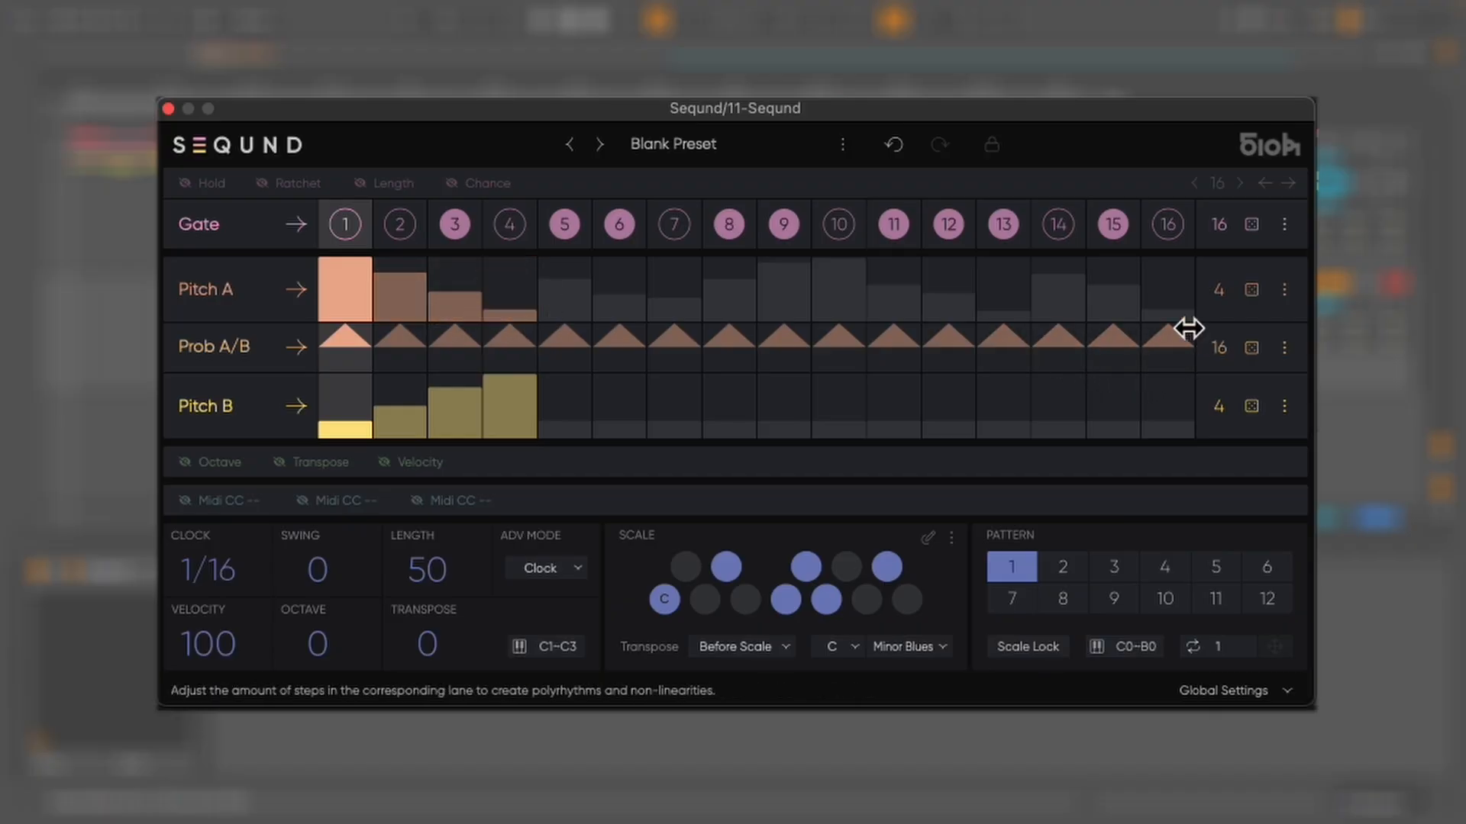
Shorten the Prob A/B lane to 4 steps and, with playback running, draw all its steps toward Pitch B
drag(1188, 328, 532, 370)
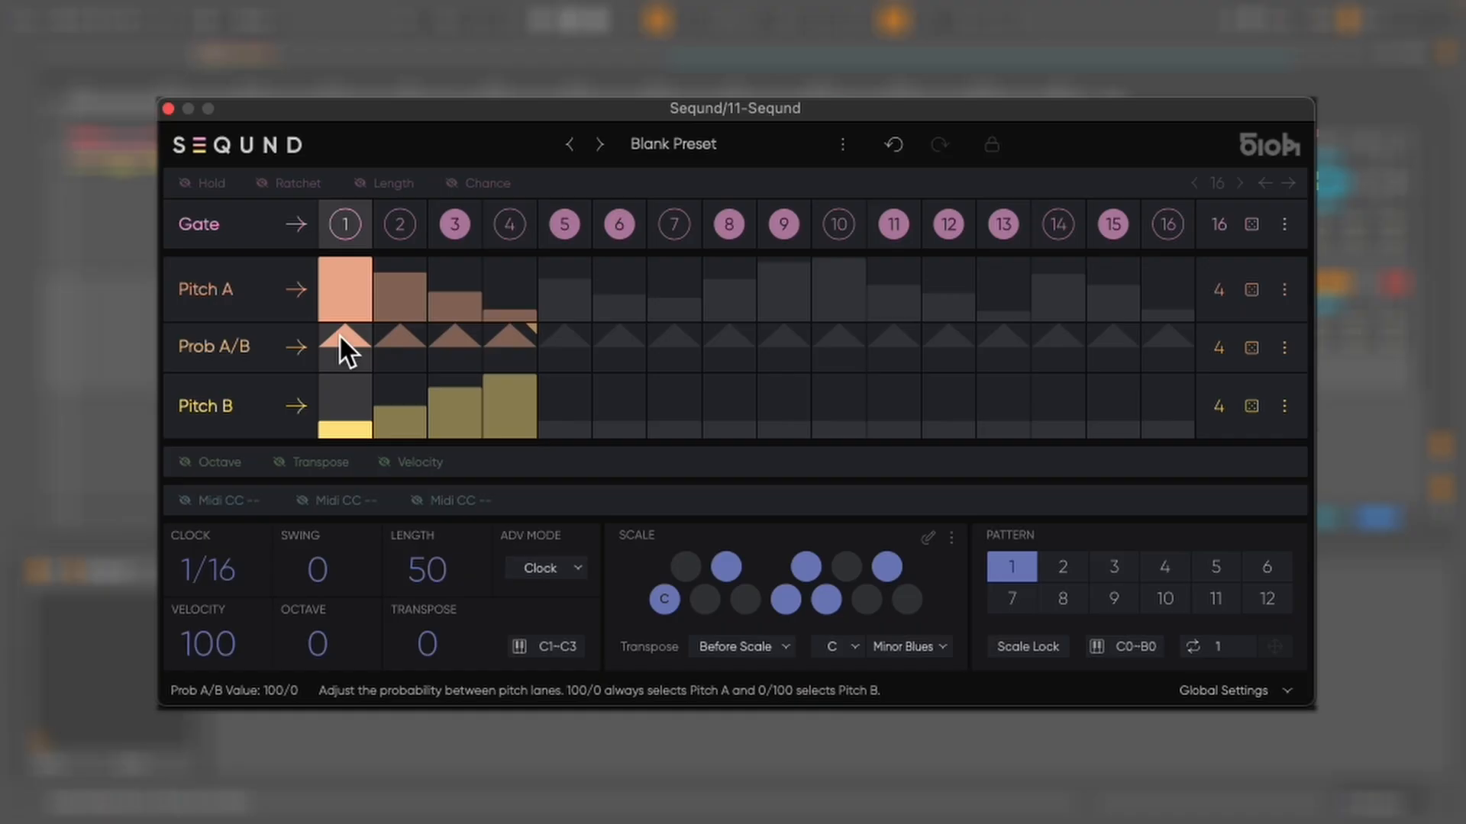
key(space)
mouse_move(339, 333)
mouse_down()
mouse_move(345, 393)
mouse_move(443, 412)
mouse_move(512, 395)
mouse_up()
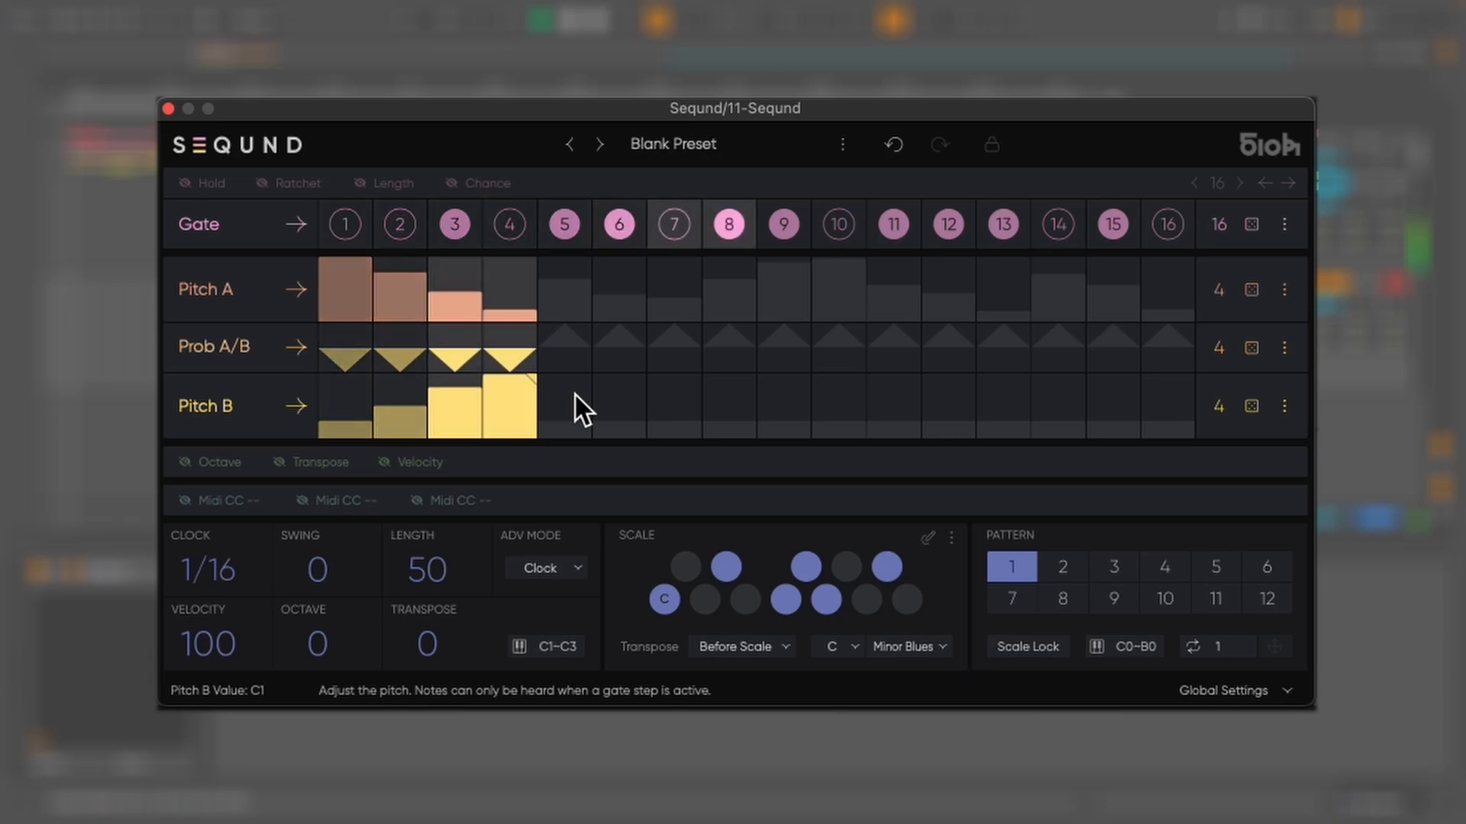
Randomize the Prob A/B lane, then set its four steps to an even 50/50 balance
click(1251, 350)
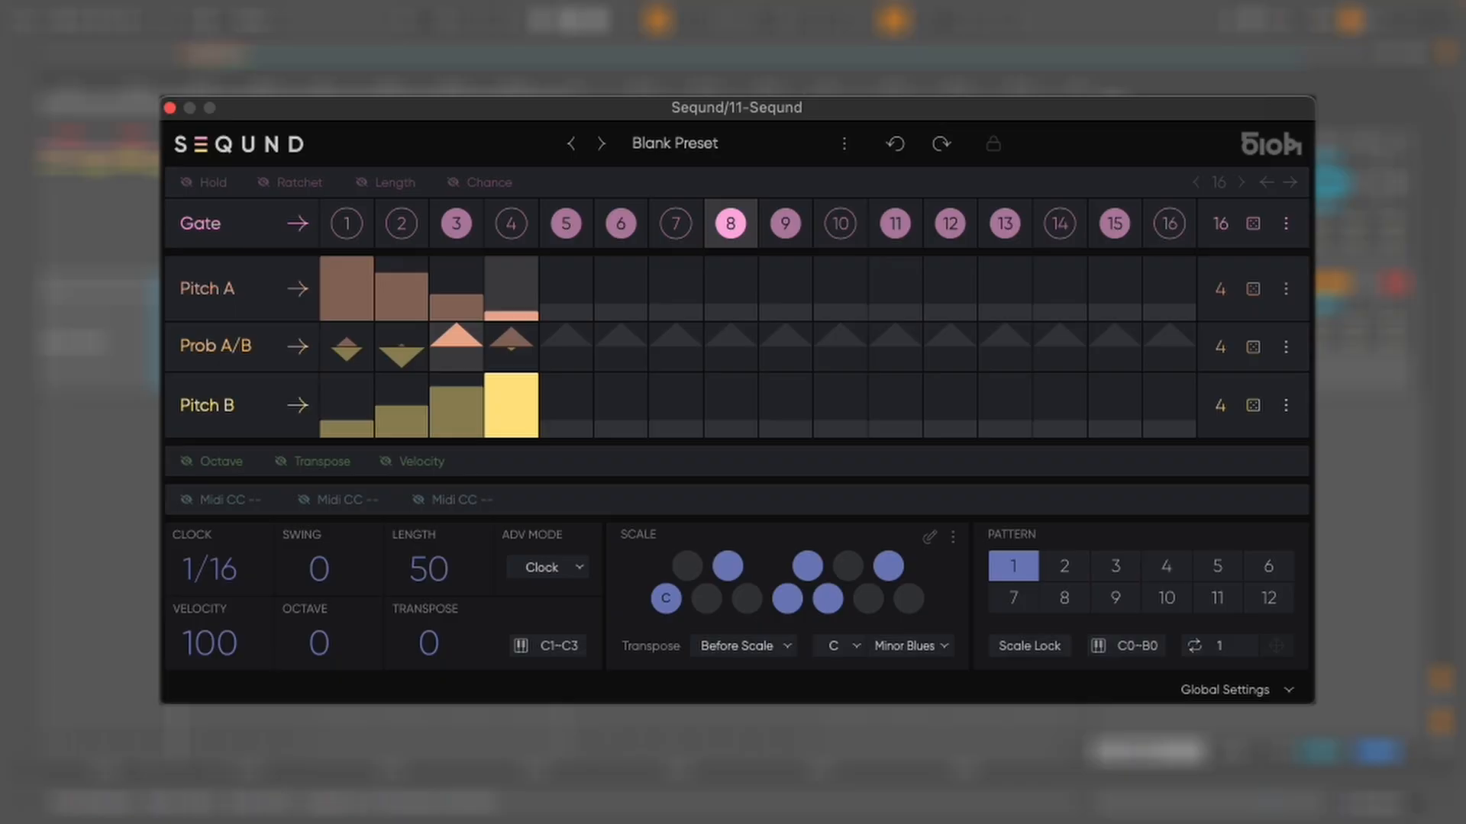
drag(533, 328, 578, 336)
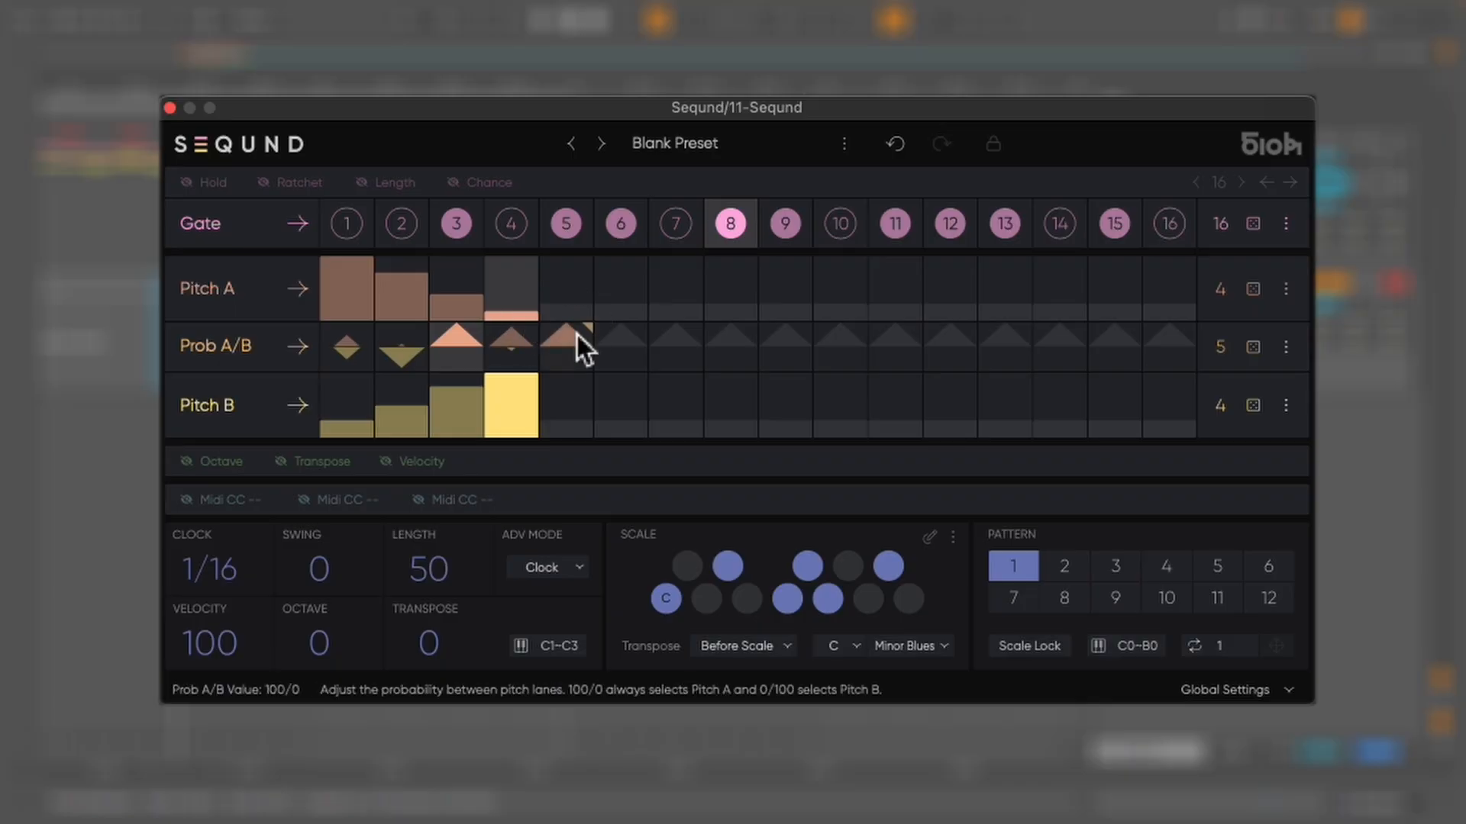
click(359, 348)
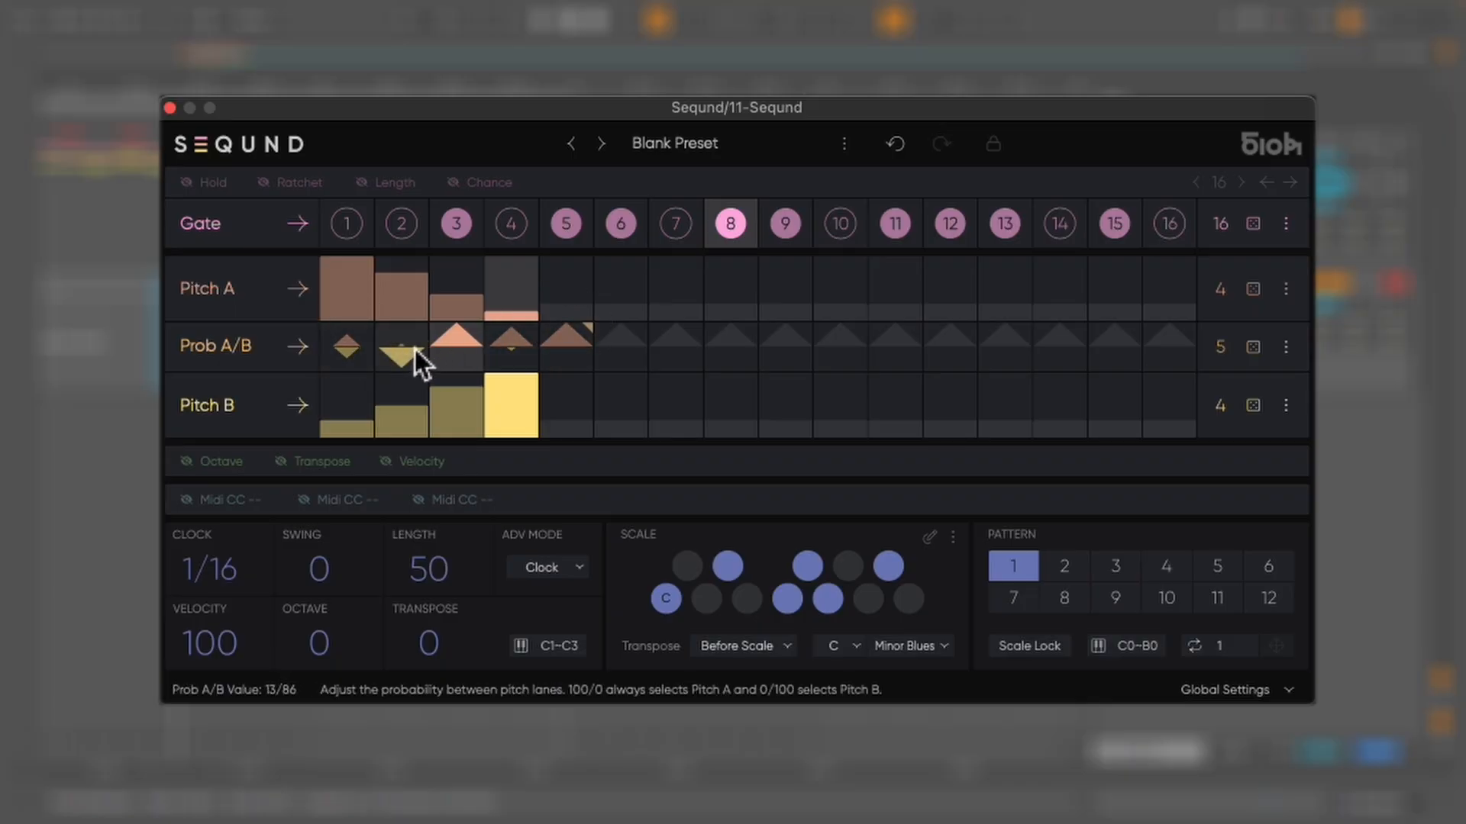
mouse_move(413, 348)
mouse_down()
mouse_move(570, 356)
mouse_move(570, 508)
mouse_up()
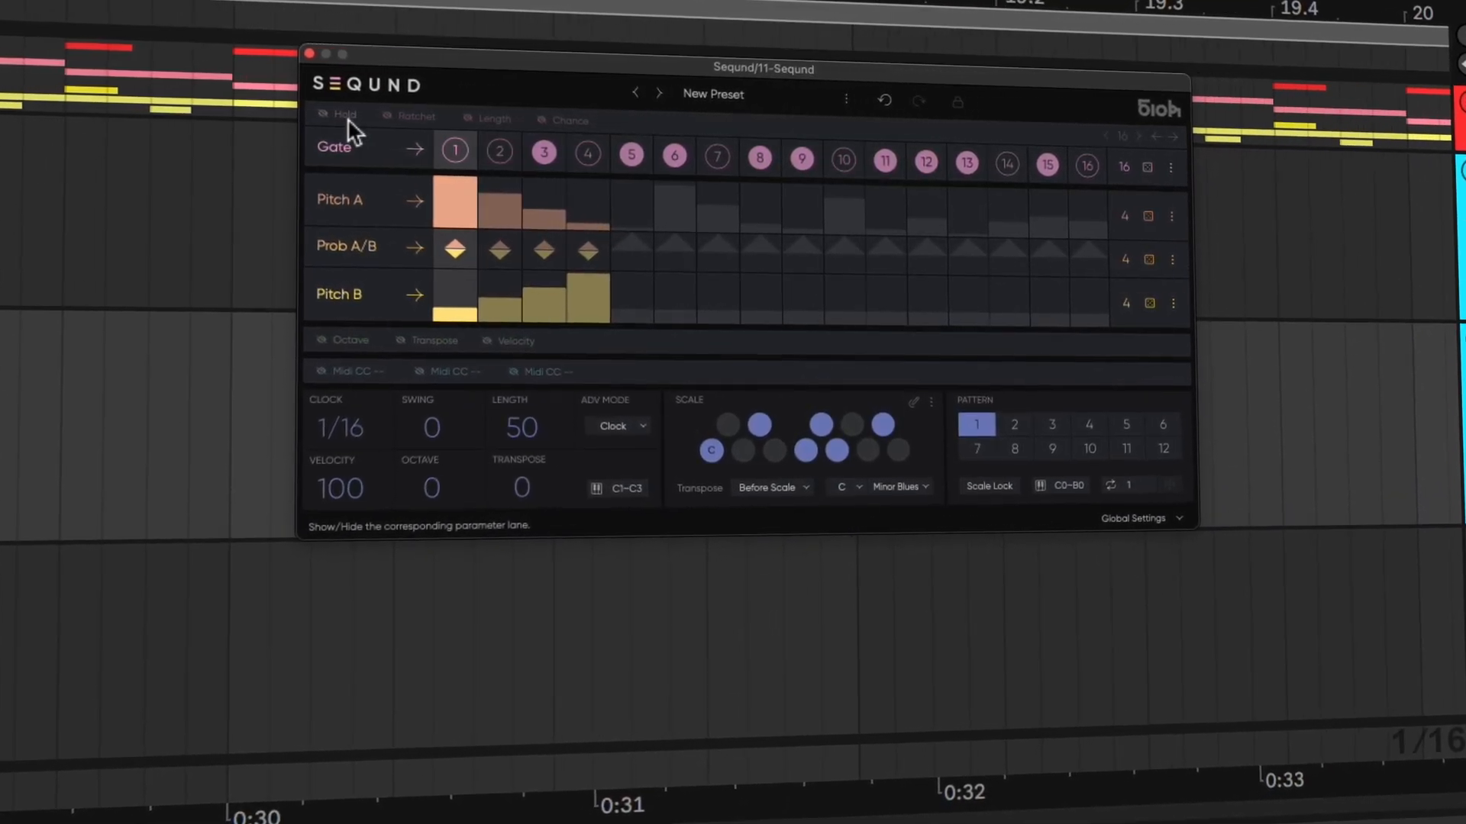
Show the Hold, Ratchet, Length and Chance parameter lanes
click(325, 115)
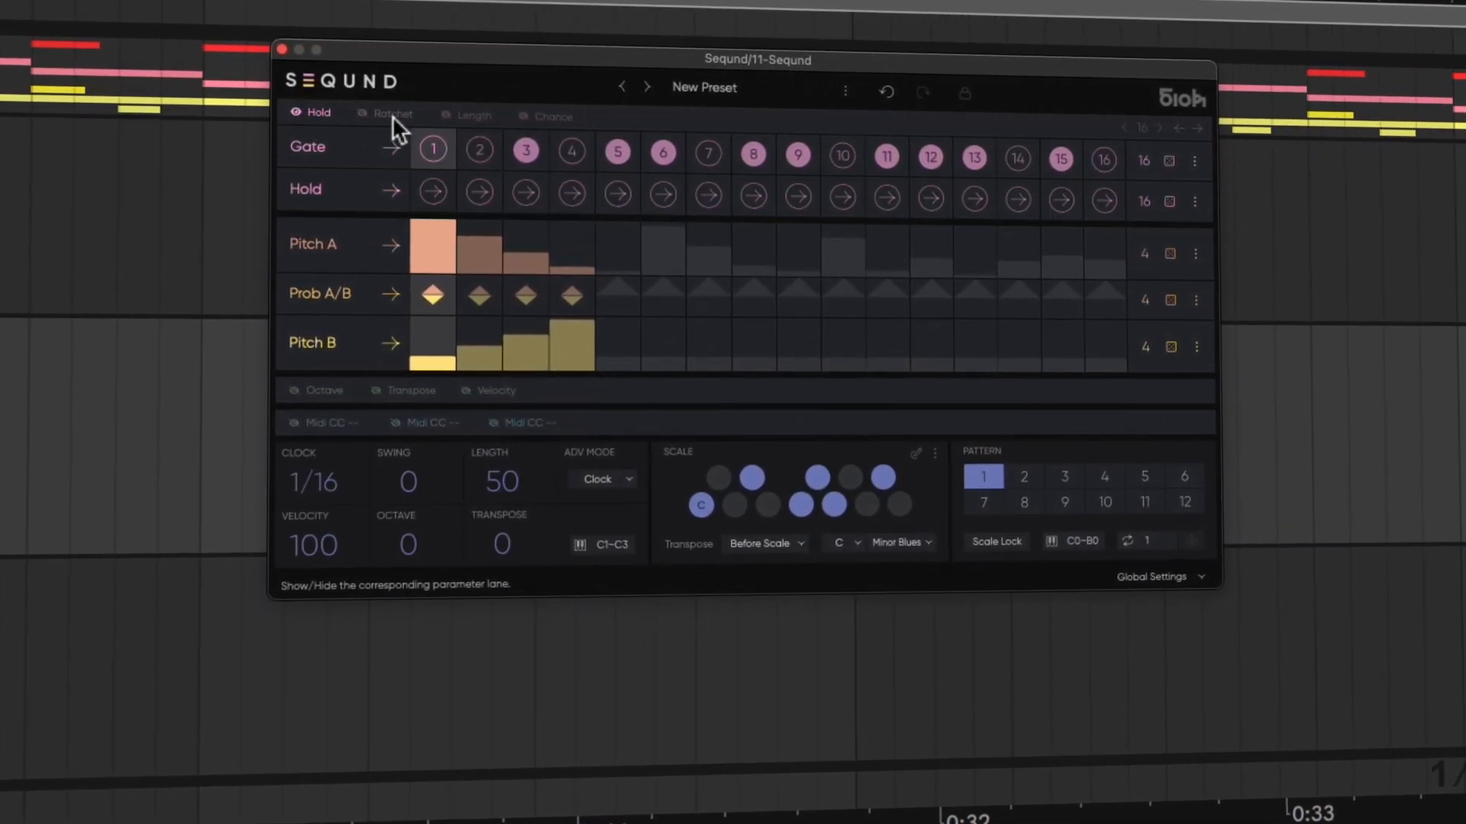
click(388, 116)
click(468, 114)
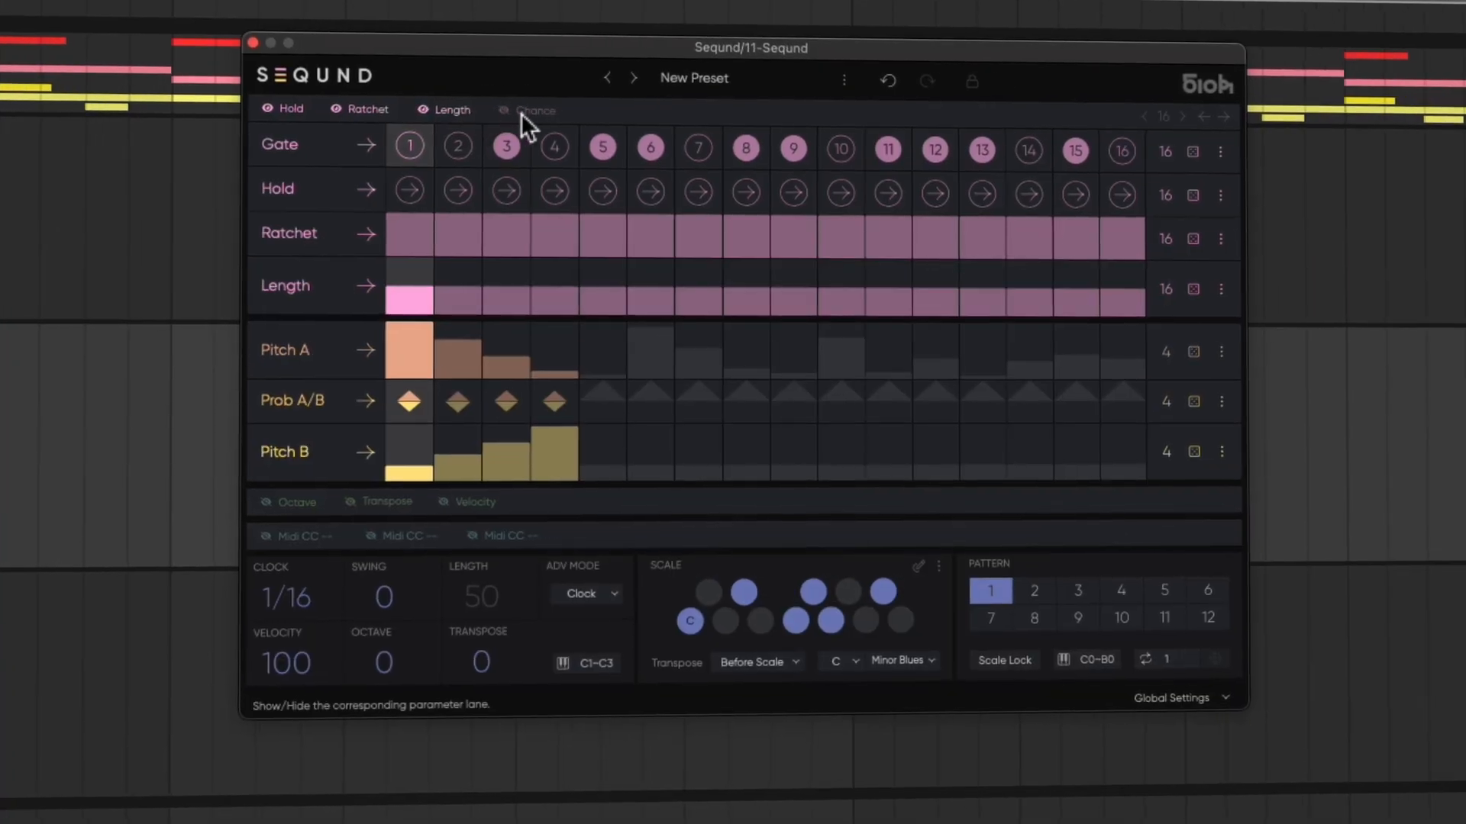
click(519, 112)
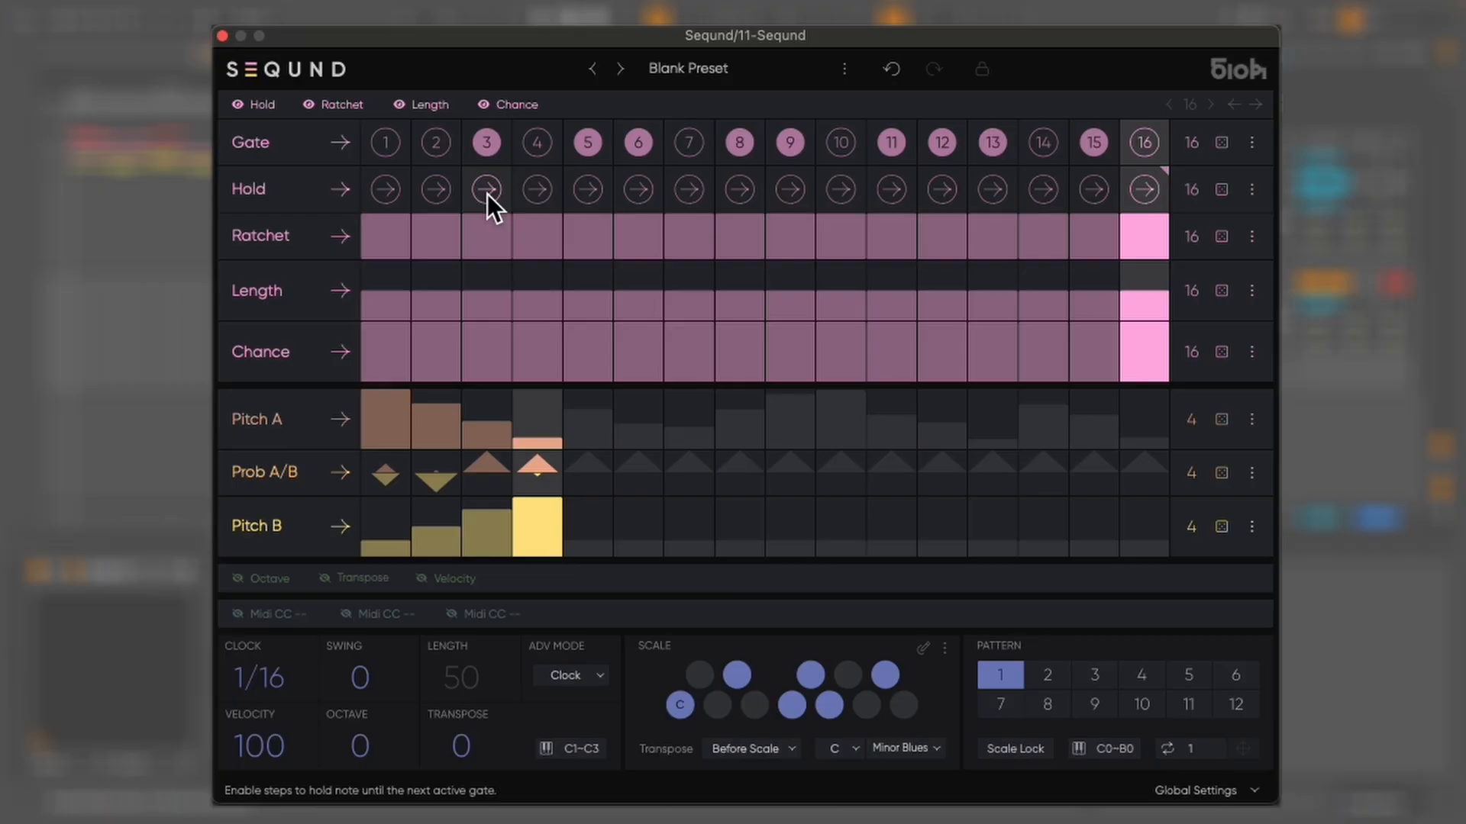
Enable Hold on steps 6 and 9 and set the Hold lane's play direction to random
click(642, 192)
click(790, 190)
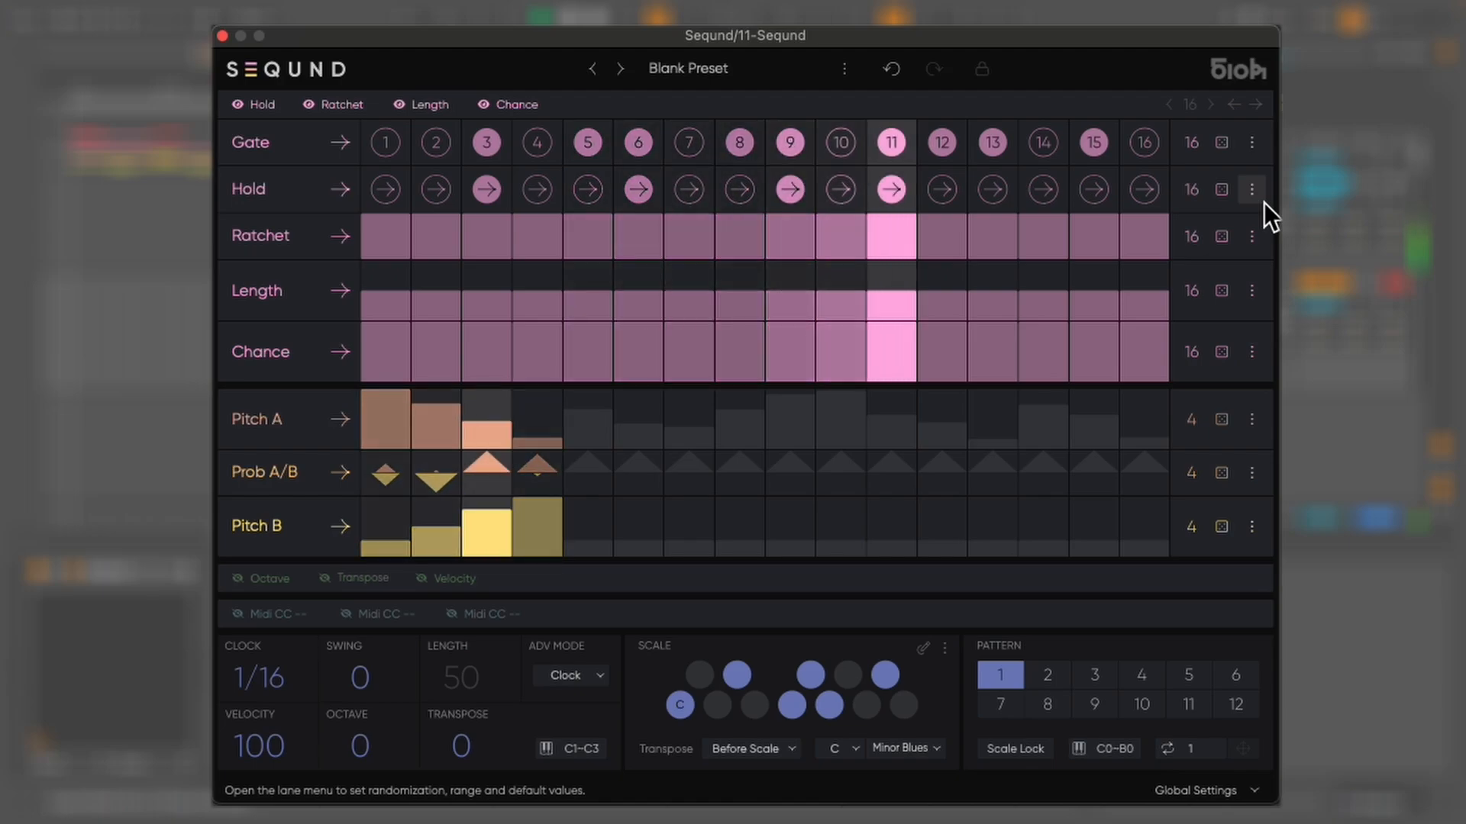
click(342, 191)
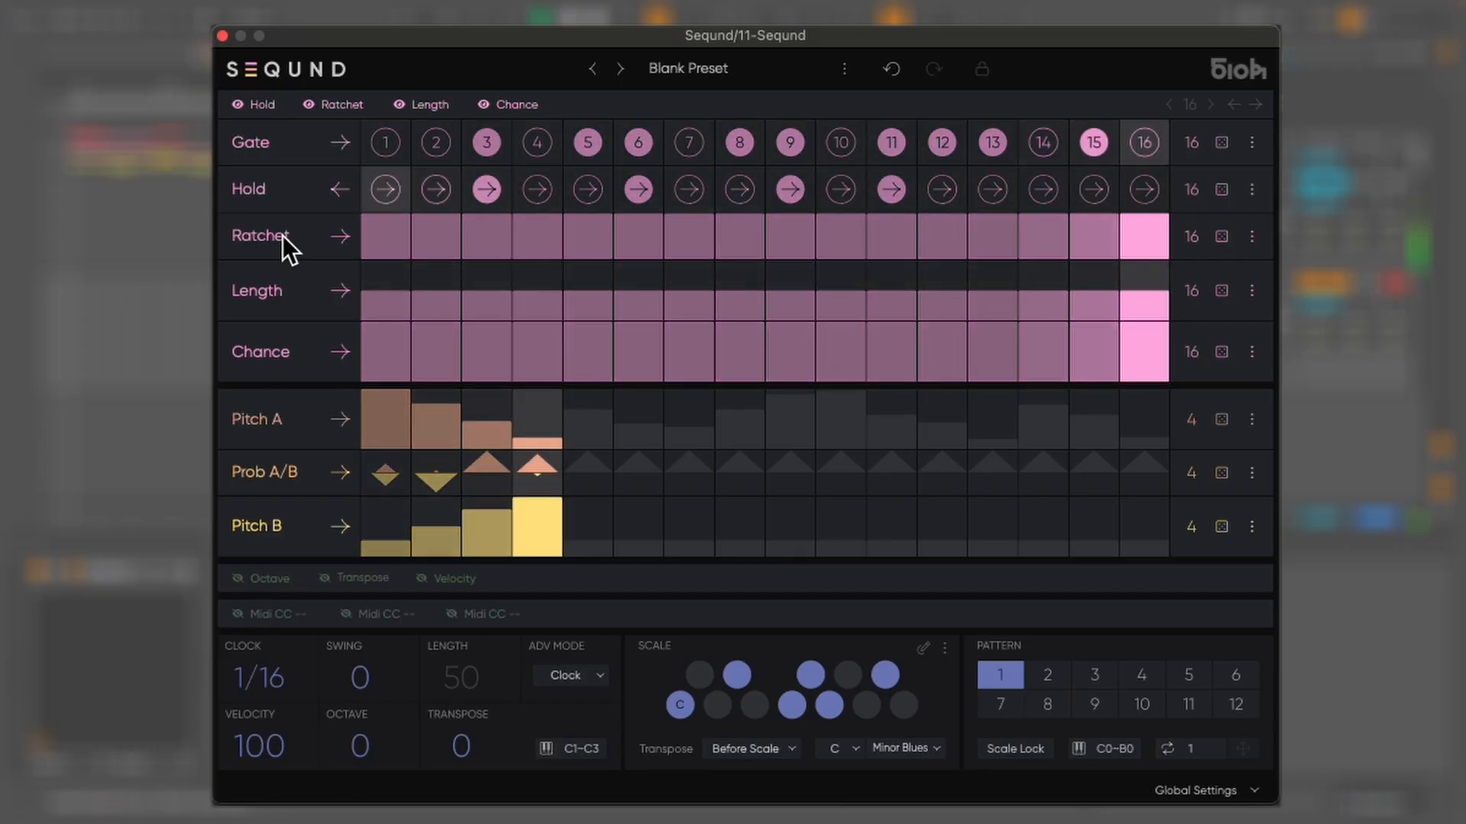
click(344, 189)
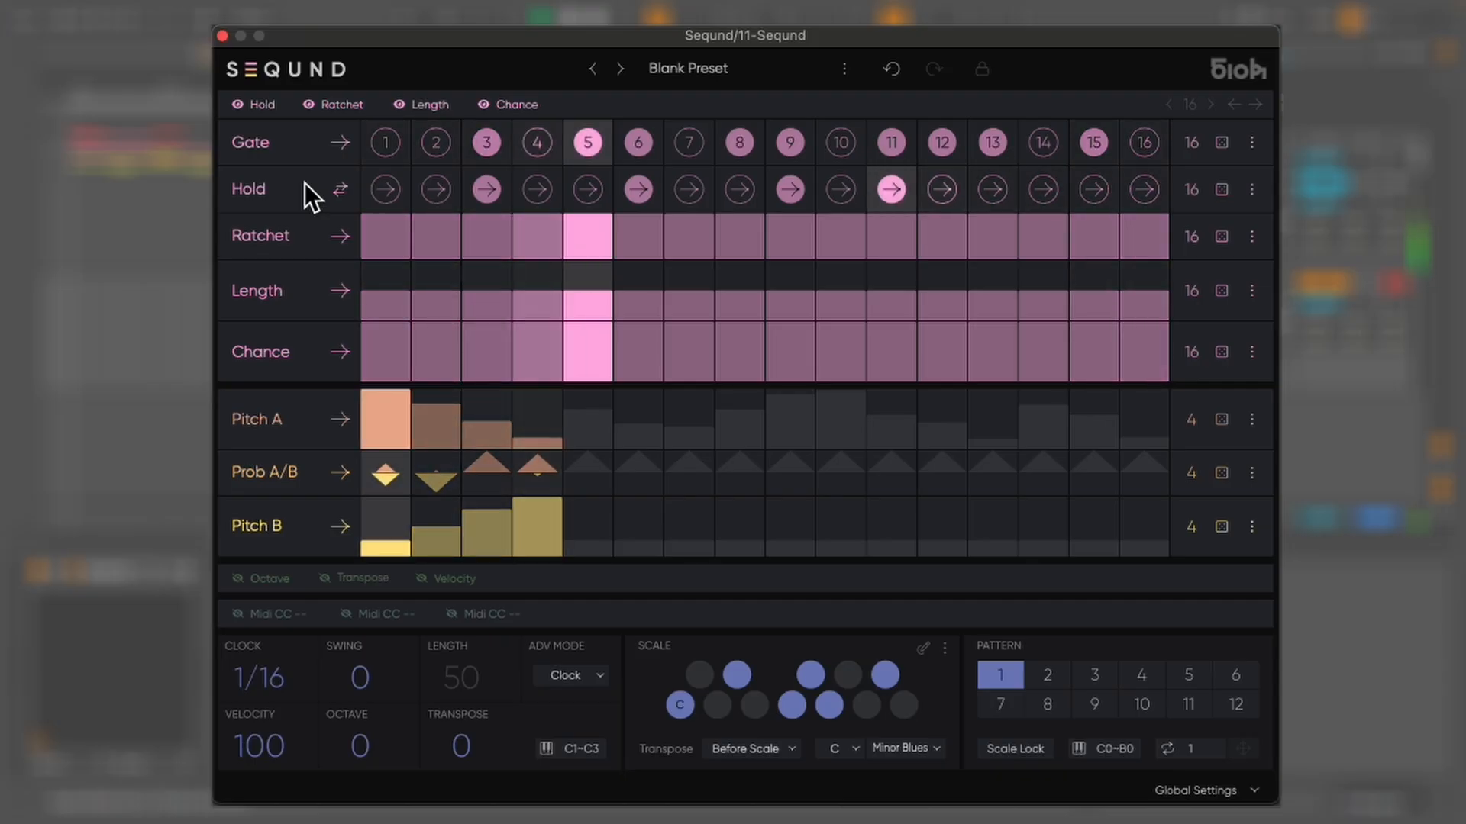
click(341, 189)
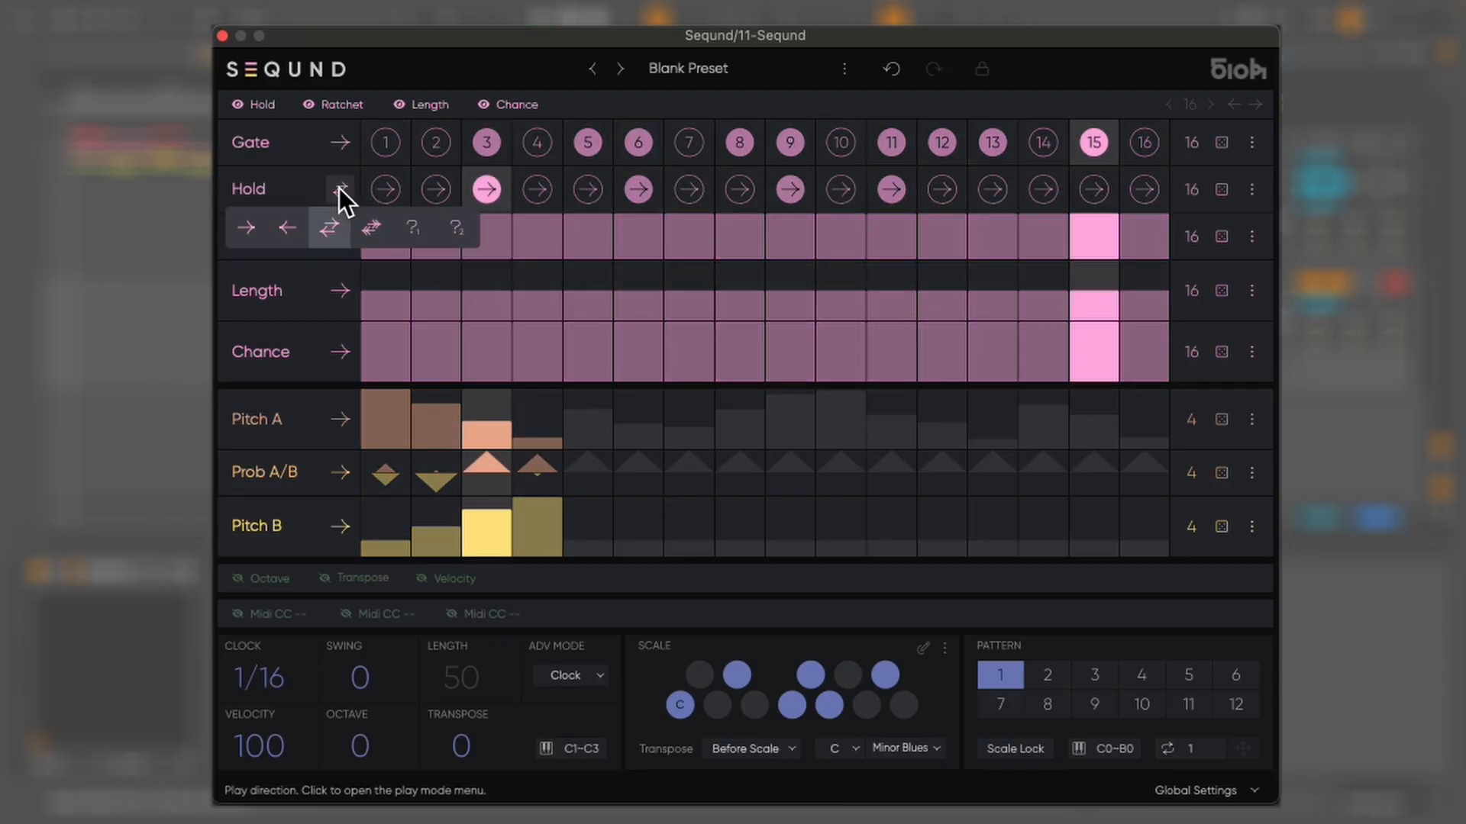
click(418, 235)
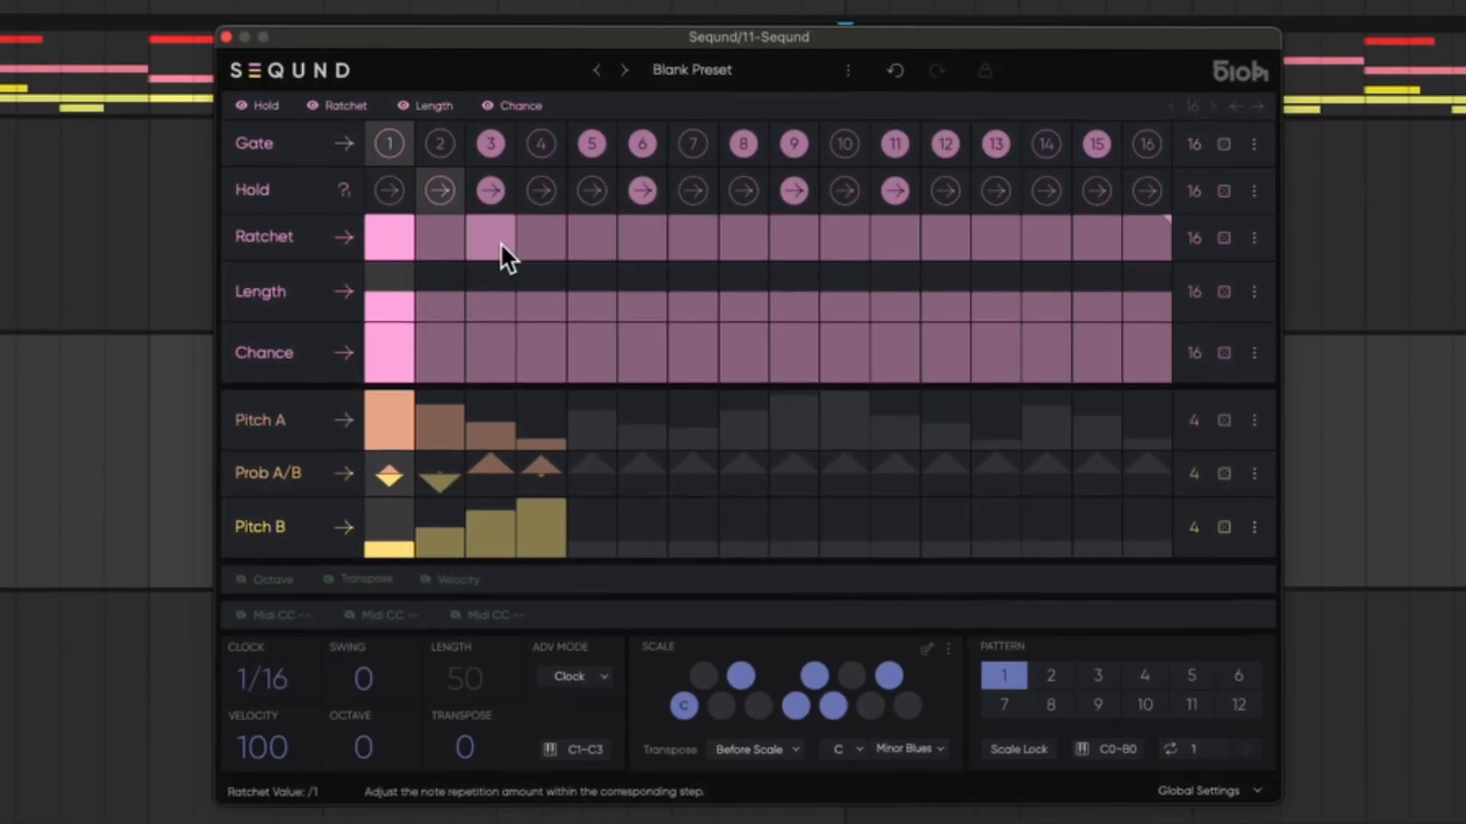
Add ratchet repeats to steps 3, 6 and 9 in the Ratchet lane
click(504, 238)
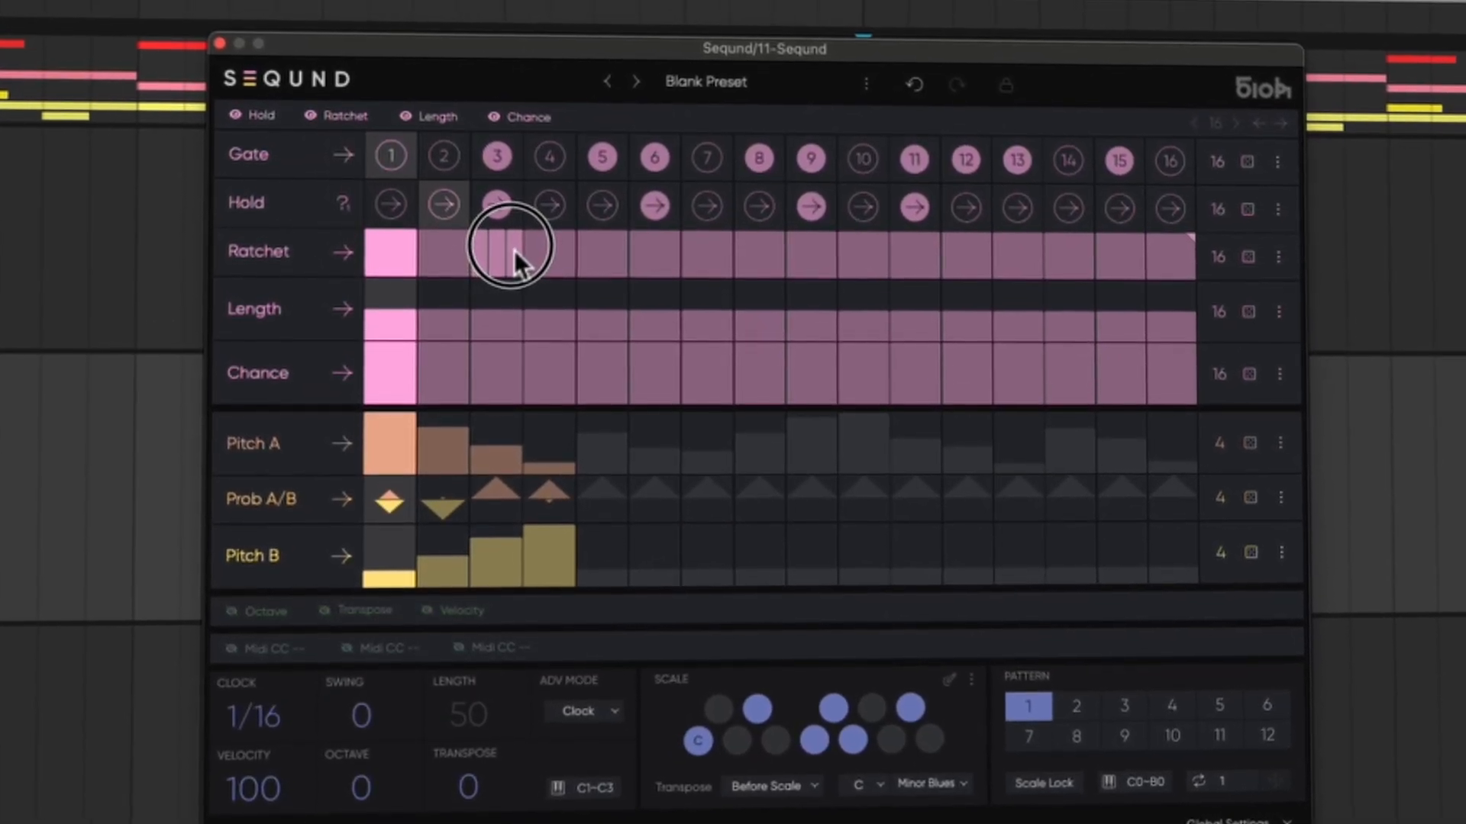
drag(509, 246, 529, 284)
drag(708, 299, 708, 268)
drag(878, 316, 876, 279)
Shorten the note length on steps 3, 6 and 9 in the Length lane
drag(517, 403, 515, 424)
drag(709, 428, 715, 443)
drag(919, 429, 923, 442)
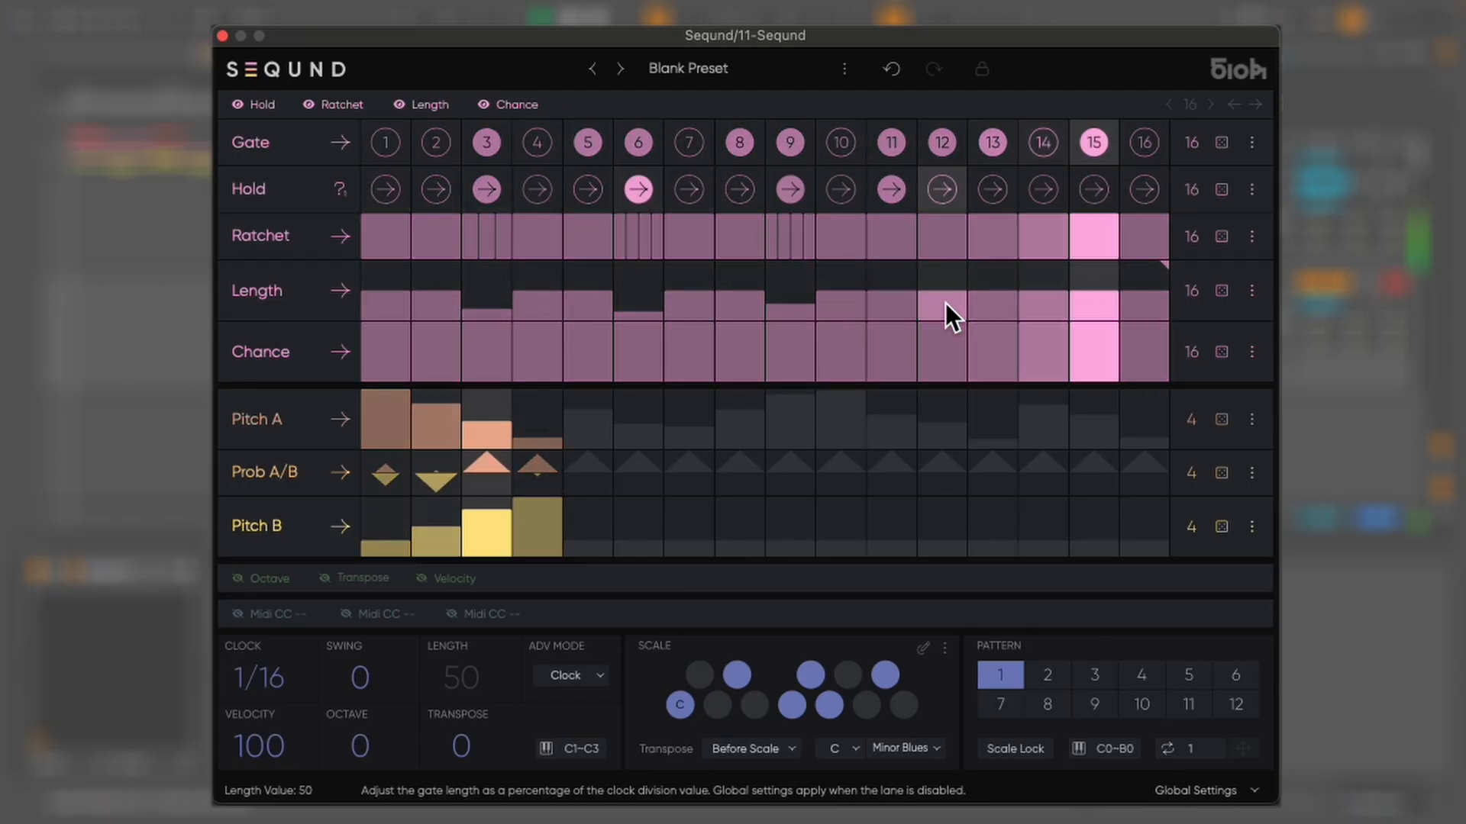
Randomize the Length lane and the Chance lane with a range of 50 to 100
click(1223, 295)
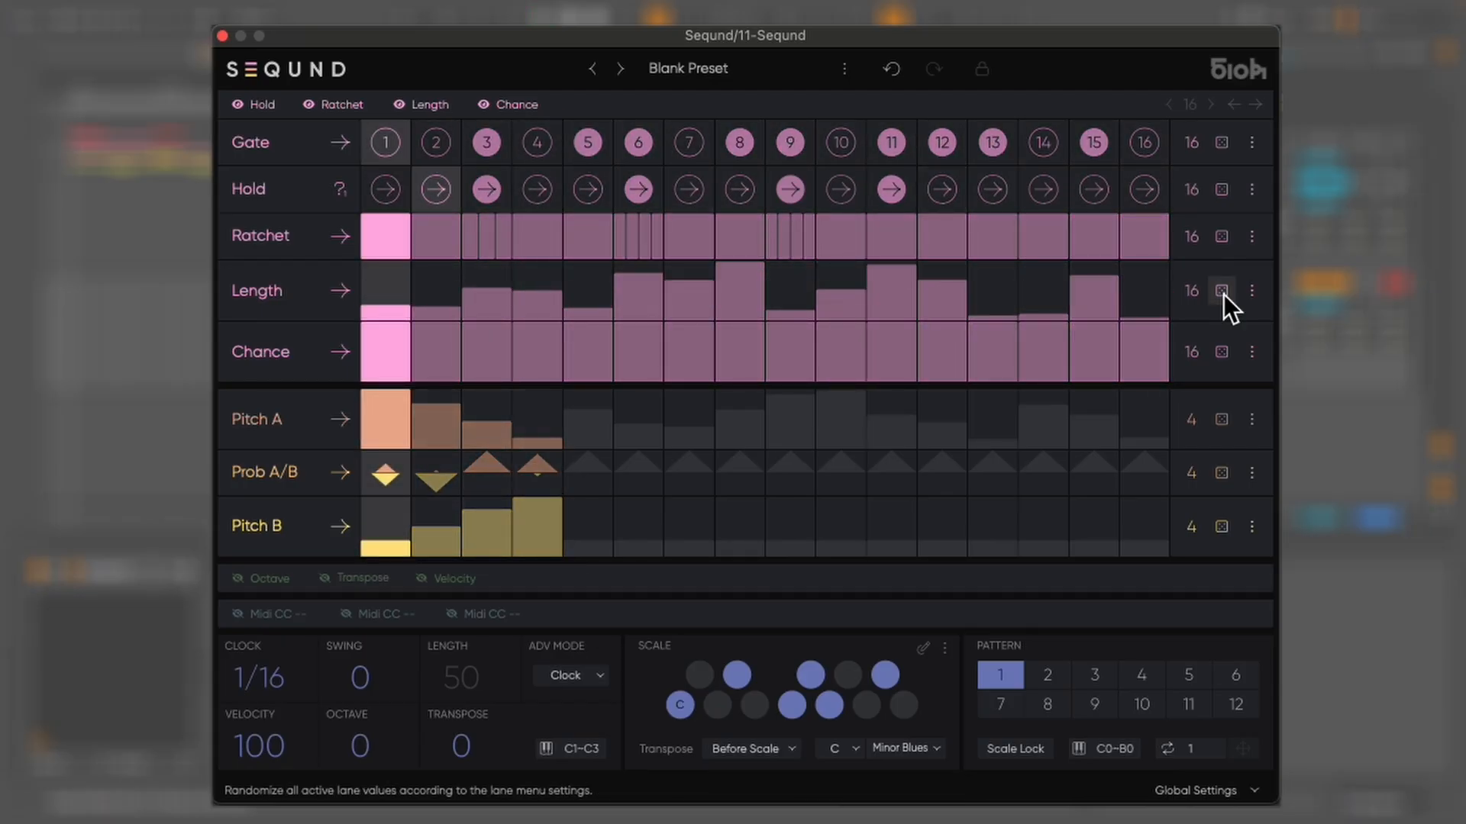
click(1253, 354)
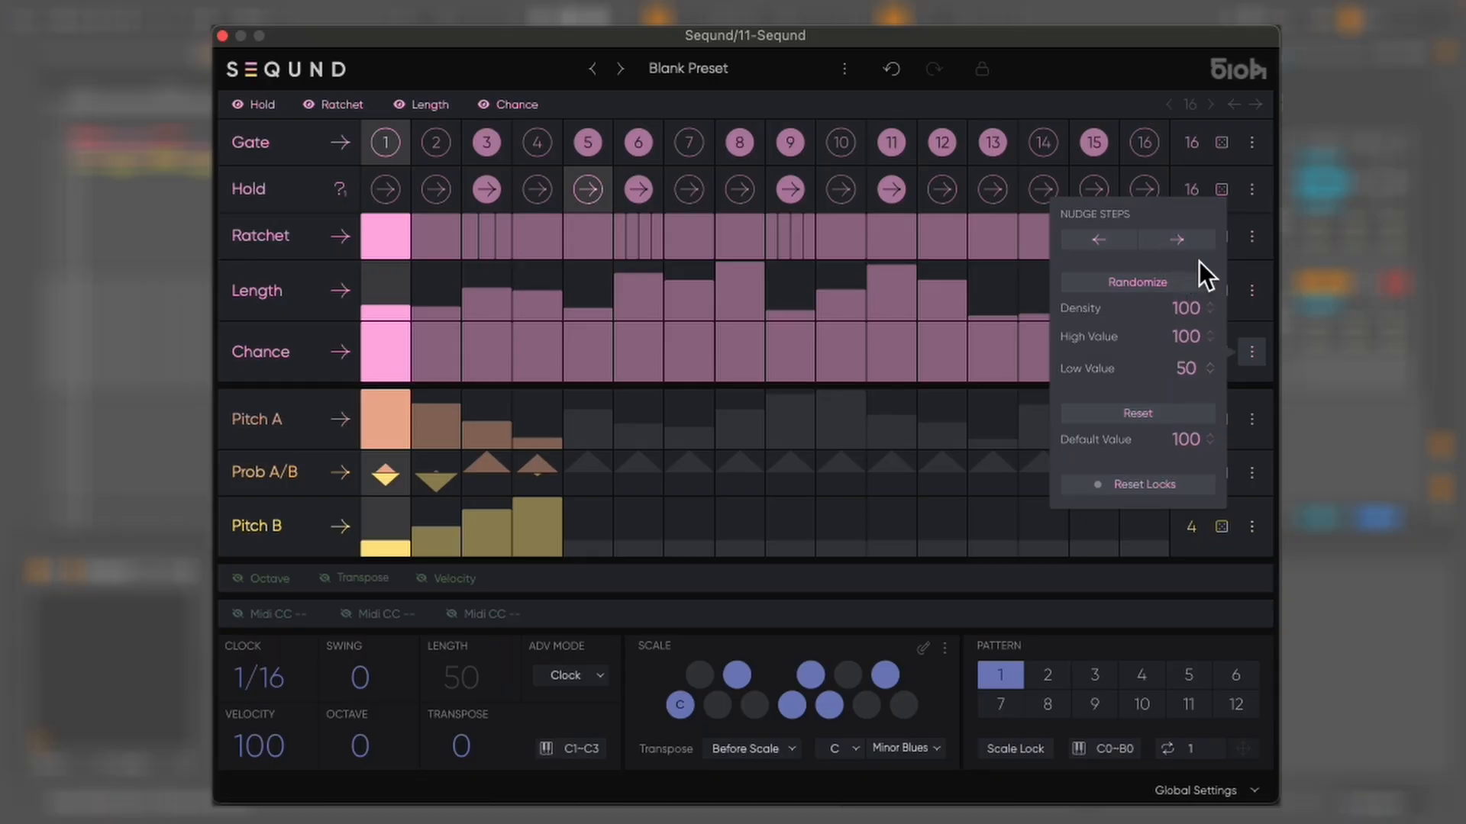
click(1161, 281)
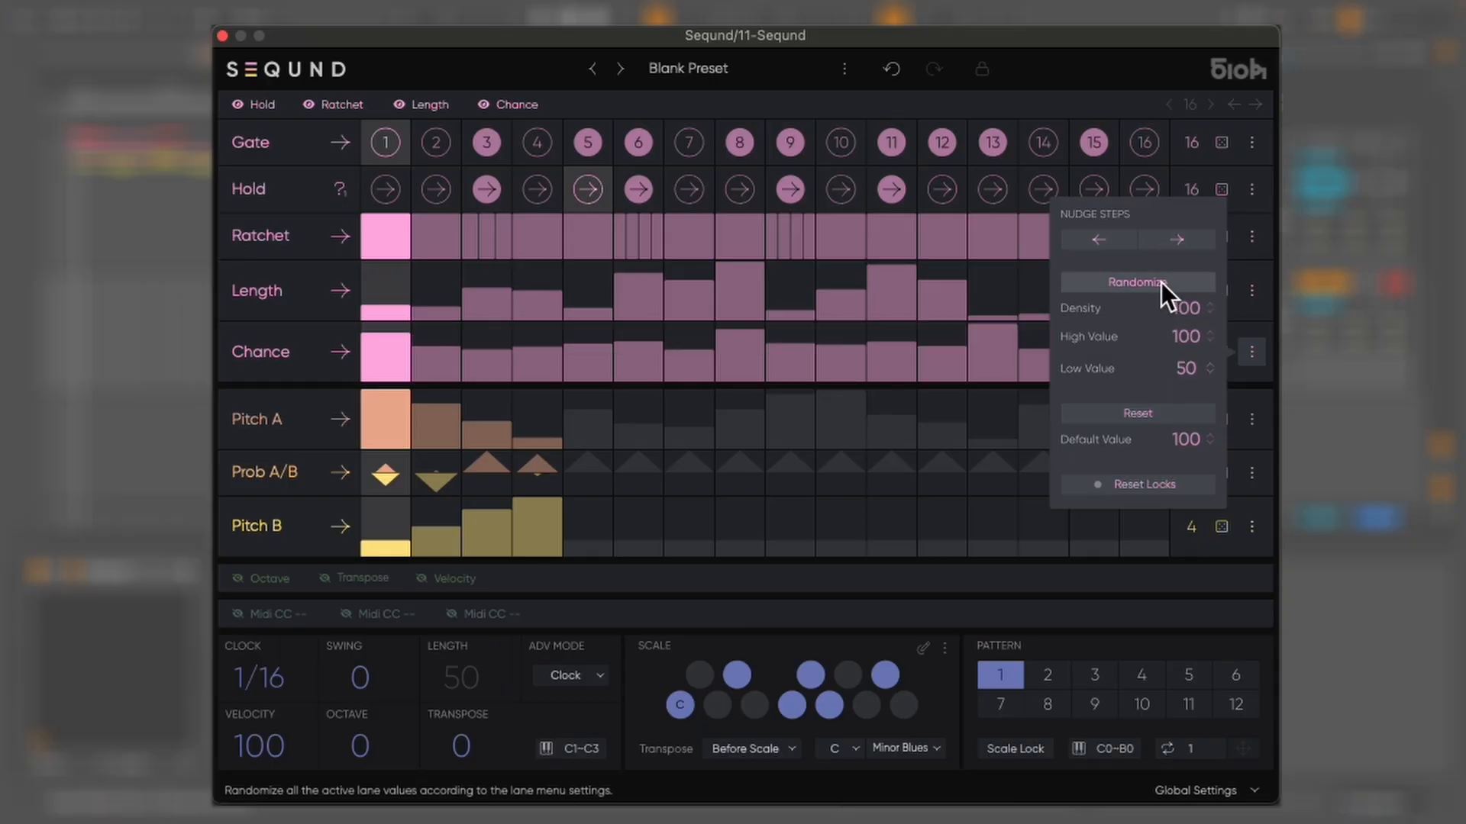
click(1249, 353)
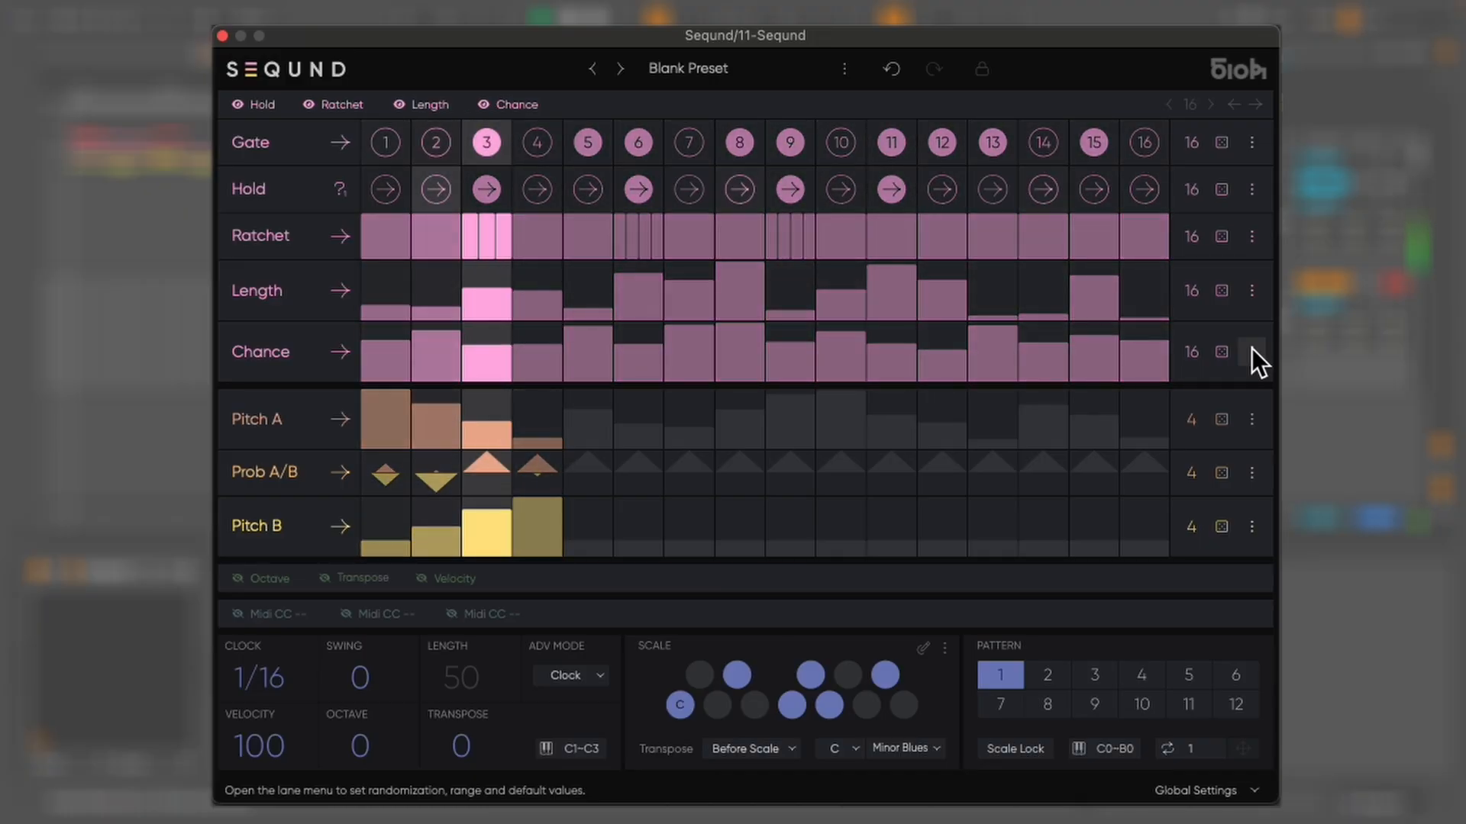
Reset the Chance and Length lanes to their default values
click(1252, 352)
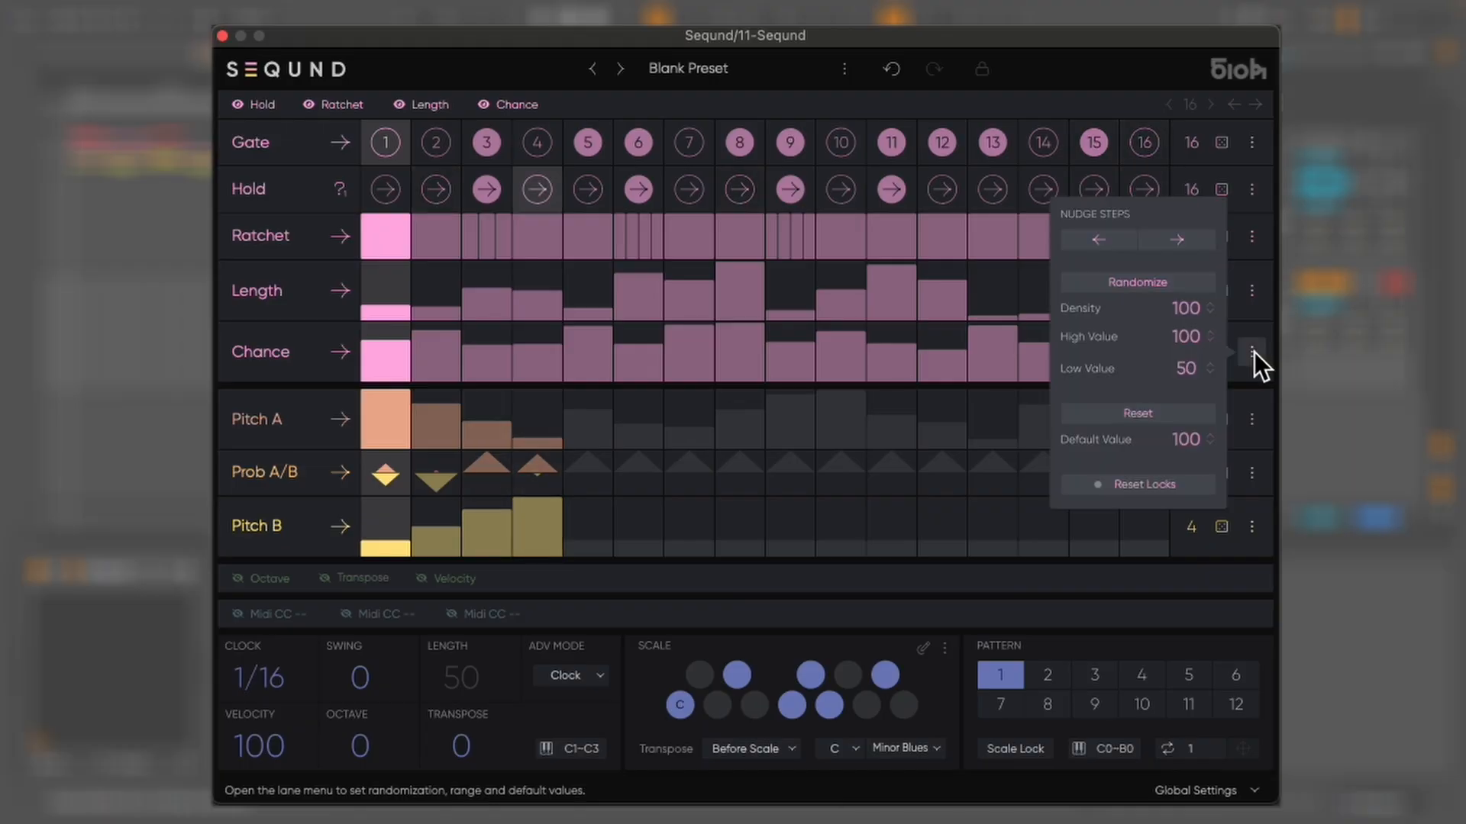
click(1138, 416)
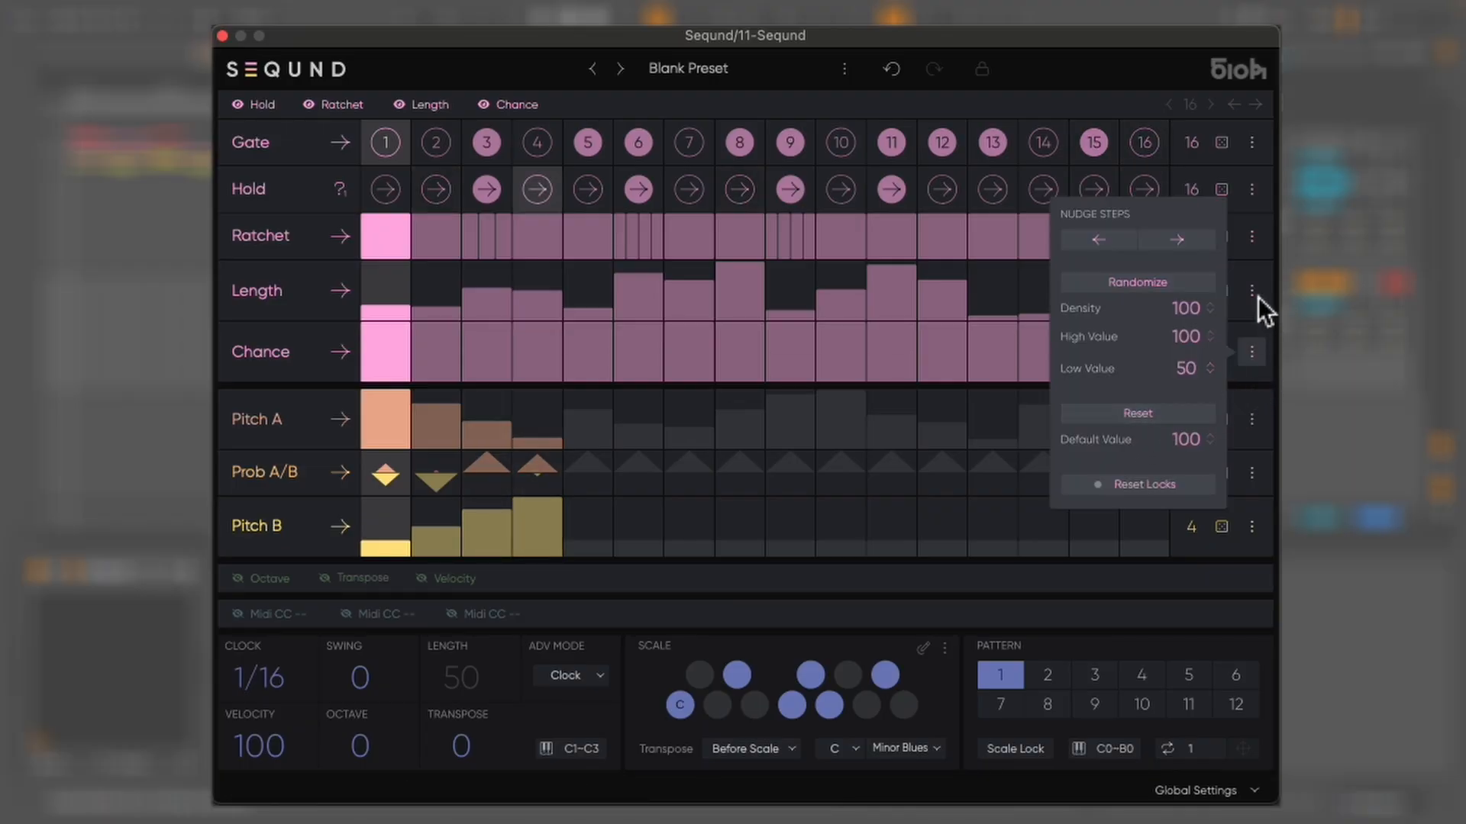
click(1157, 441)
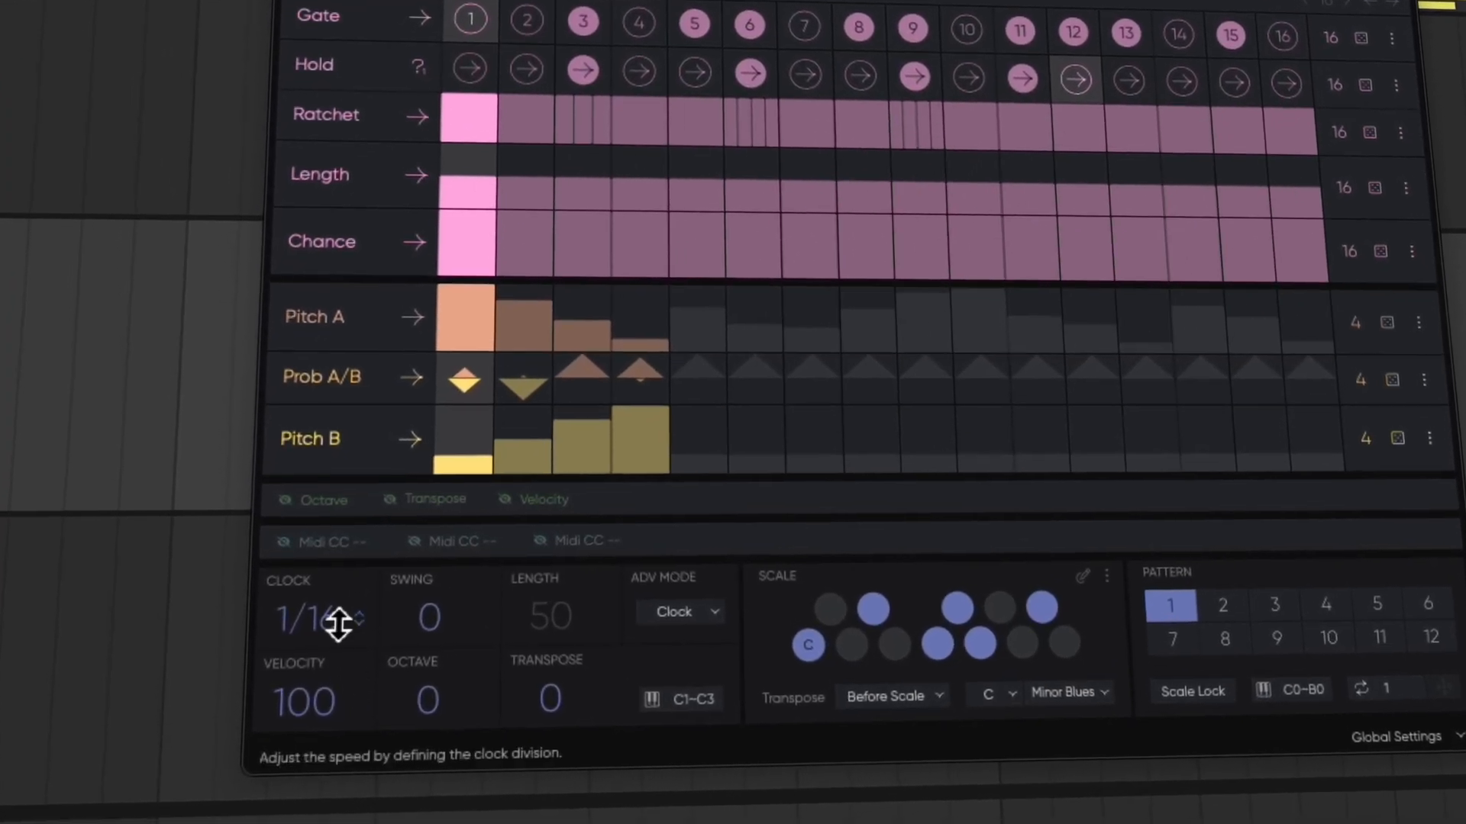
Set the clock division to 1/8 and the swing to +60
drag(320, 632, 283, 608)
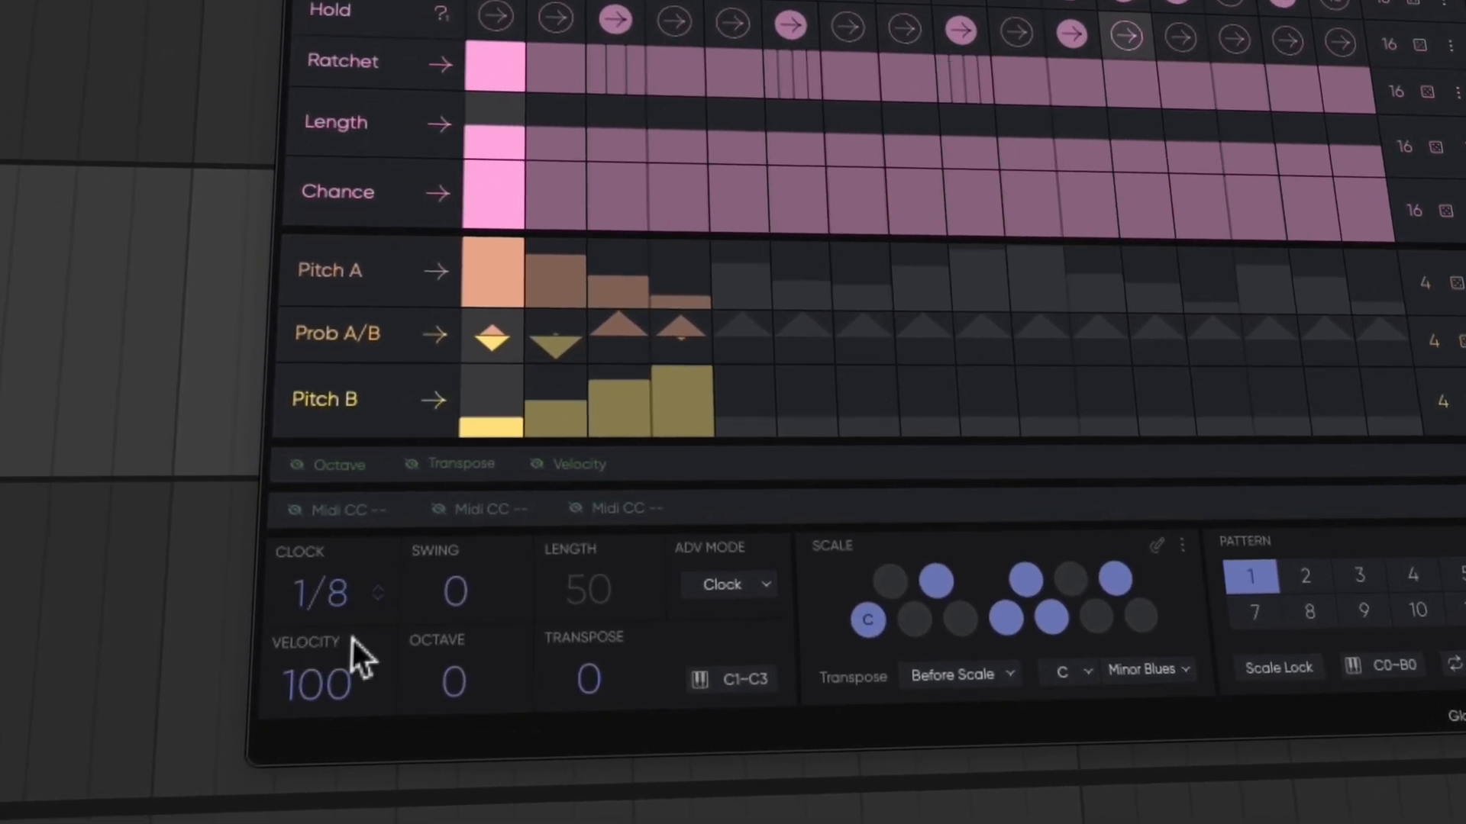
drag(462, 607, 507, 506)
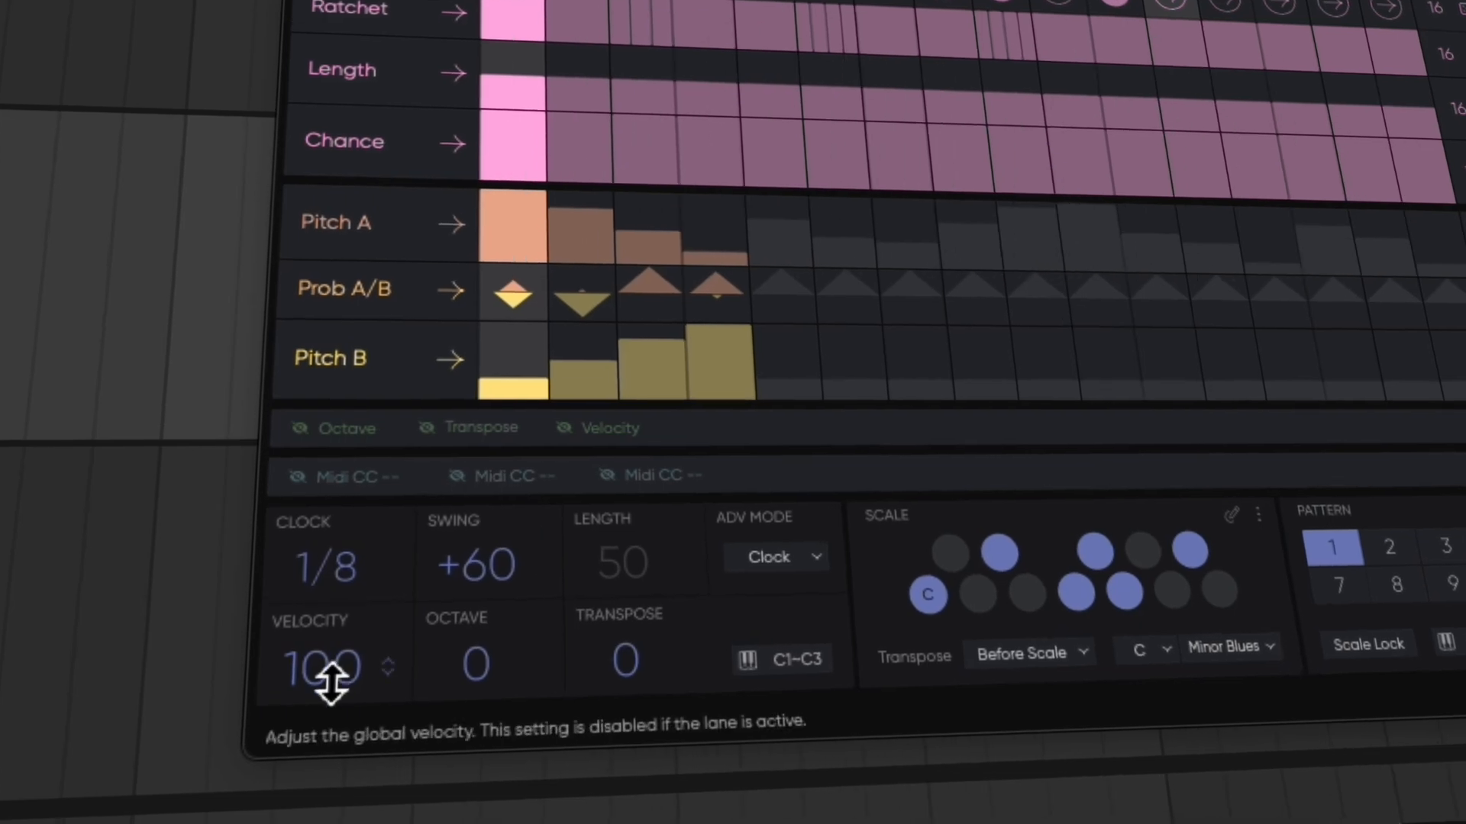
Raise the global octave to +1
drag(487, 673, 493, 621)
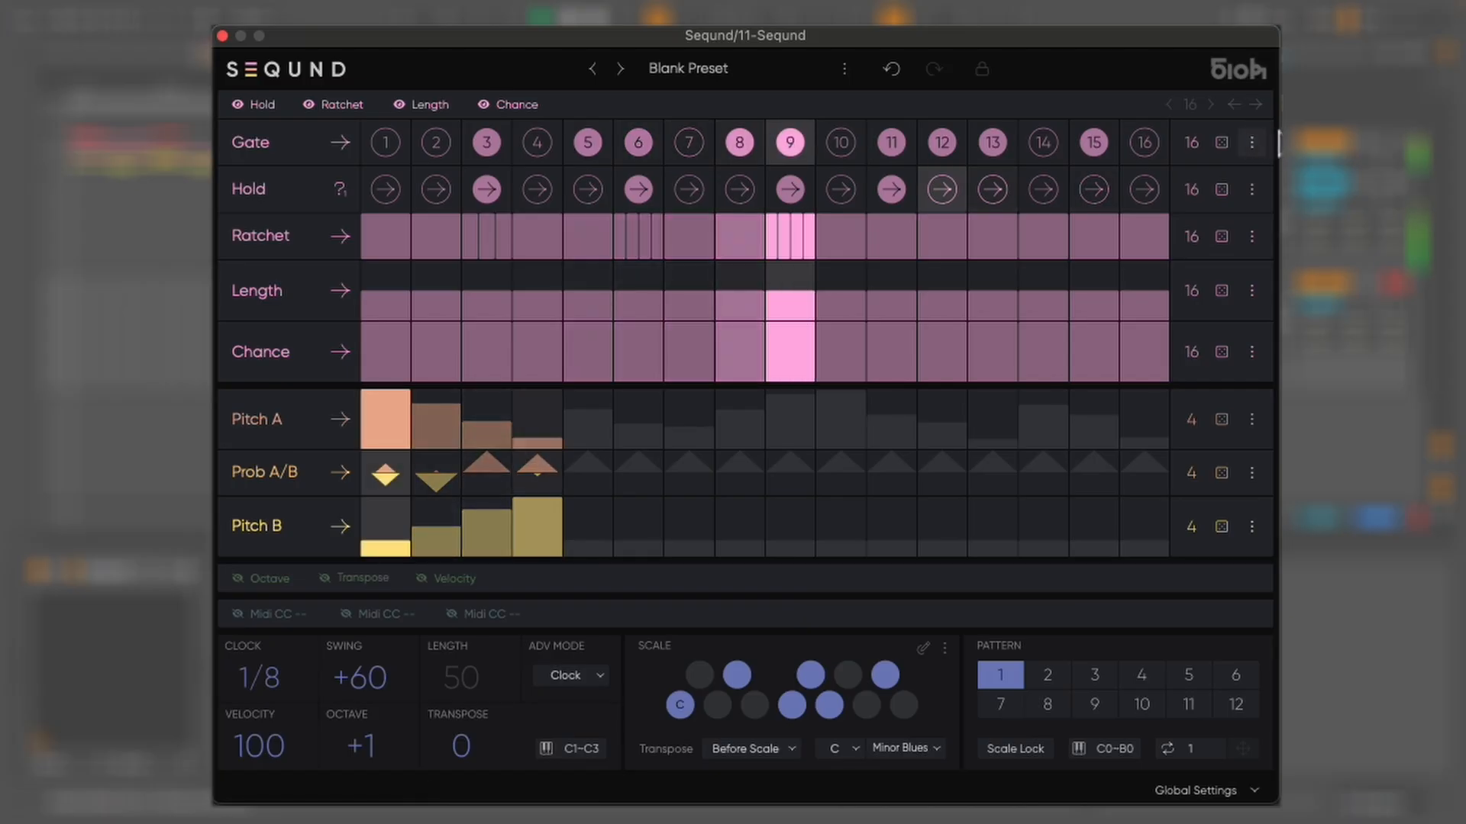
drag(372, 683, 382, 728)
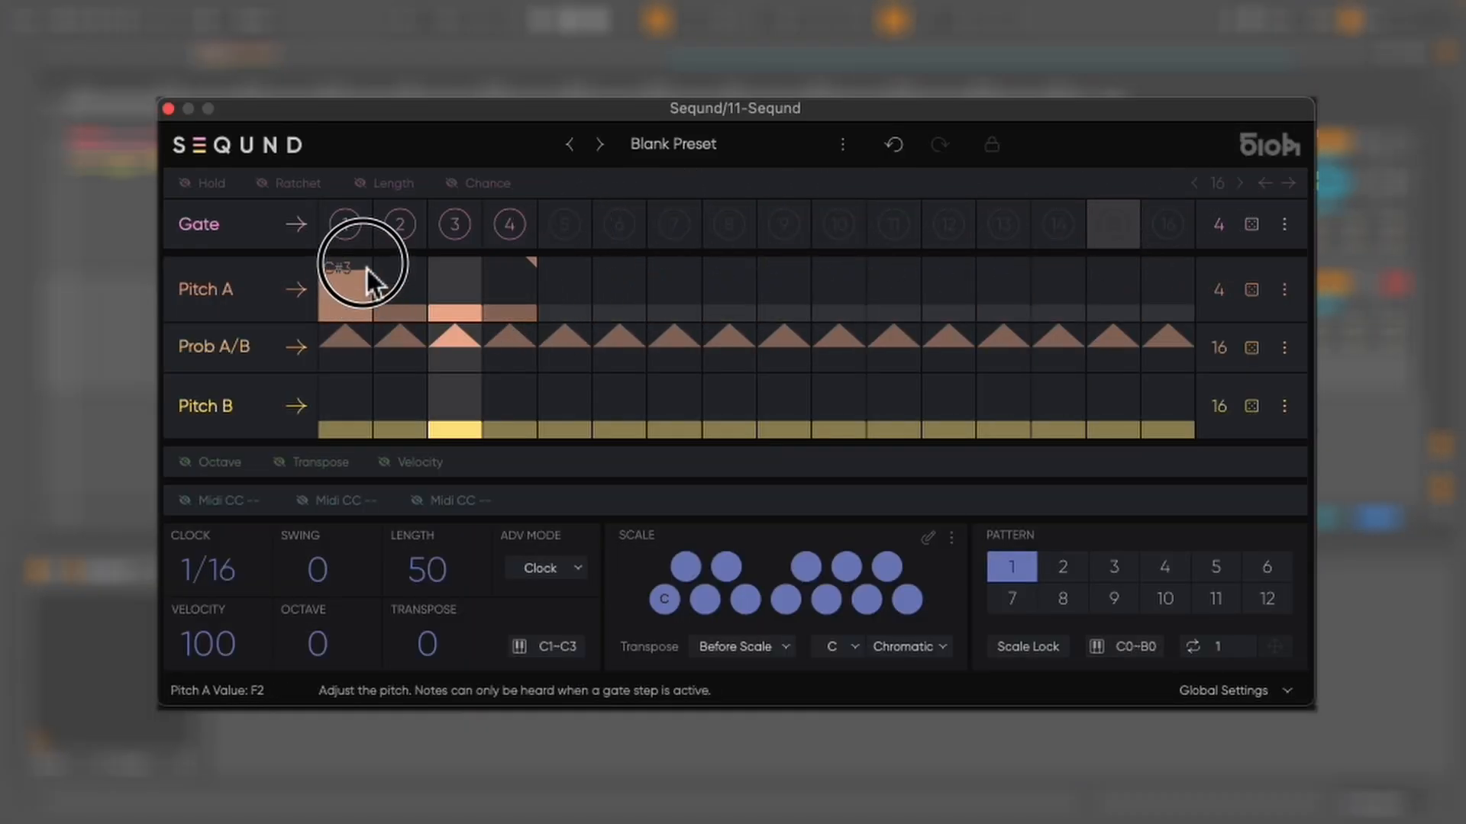
Draw a descending curve across Pitch A steps 2 to 4 and activate gate step 2
drag(395, 282, 504, 313)
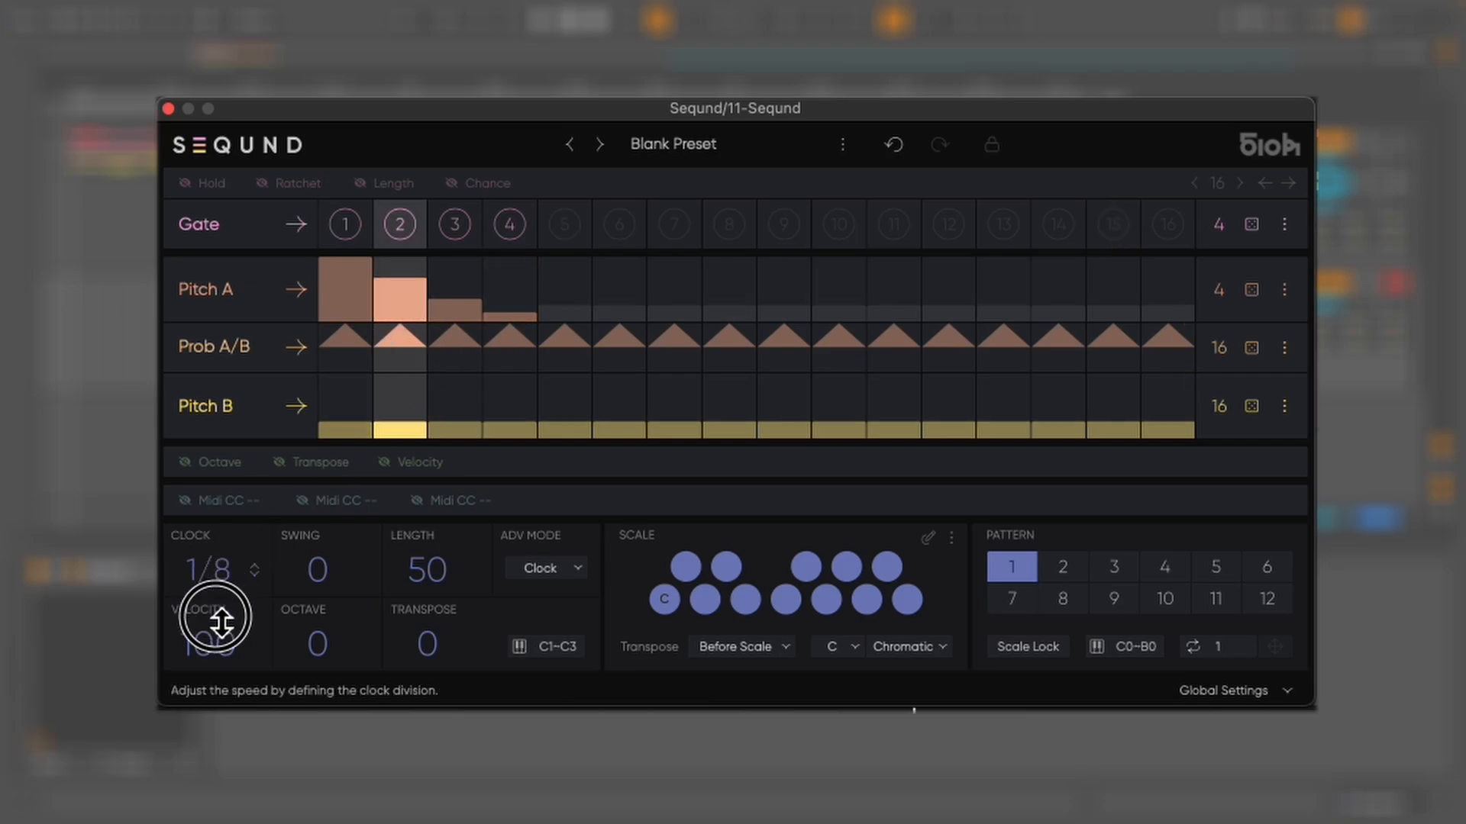
click(557, 572)
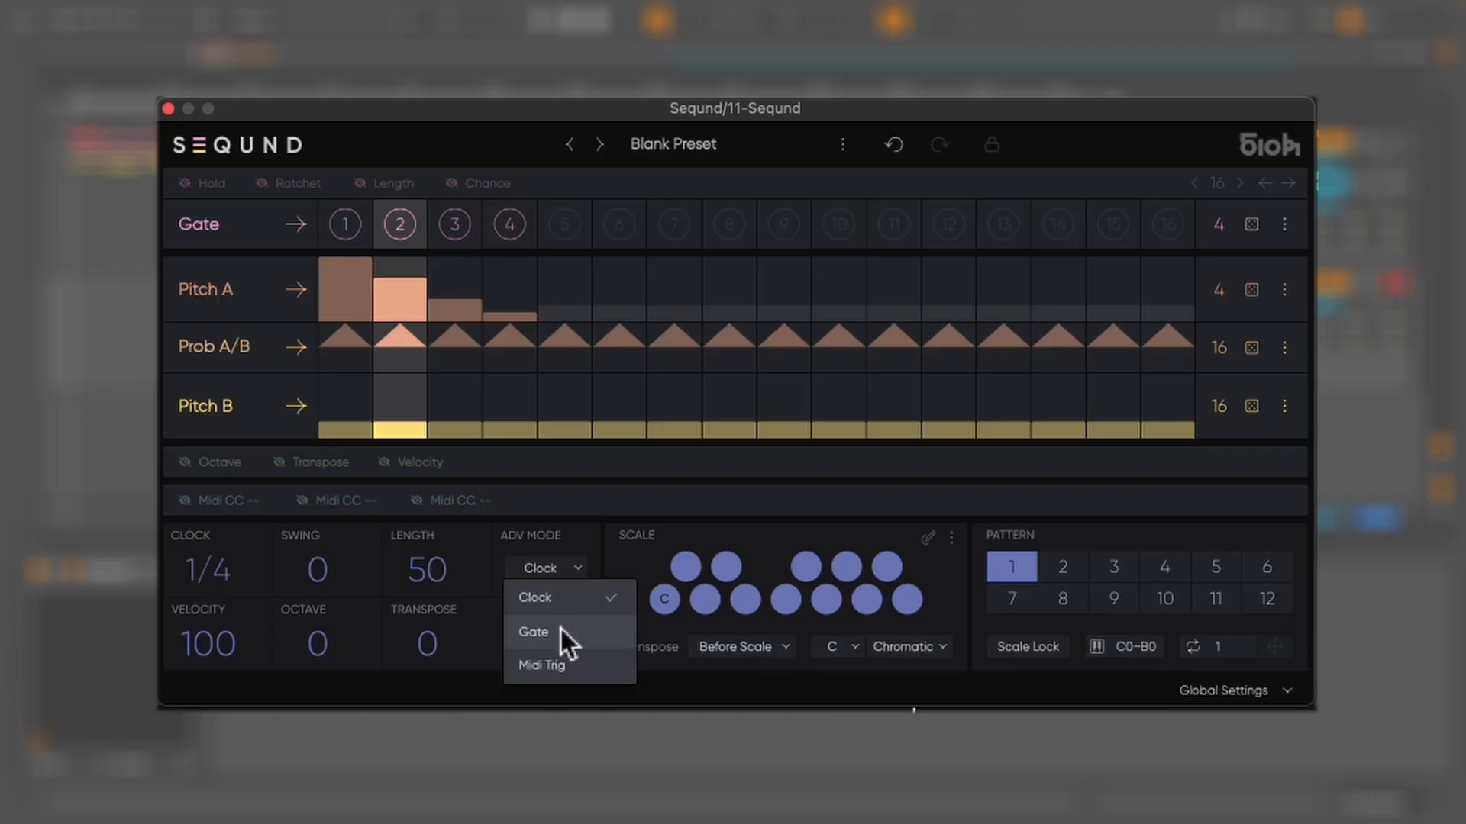
click(561, 666)
click(402, 221)
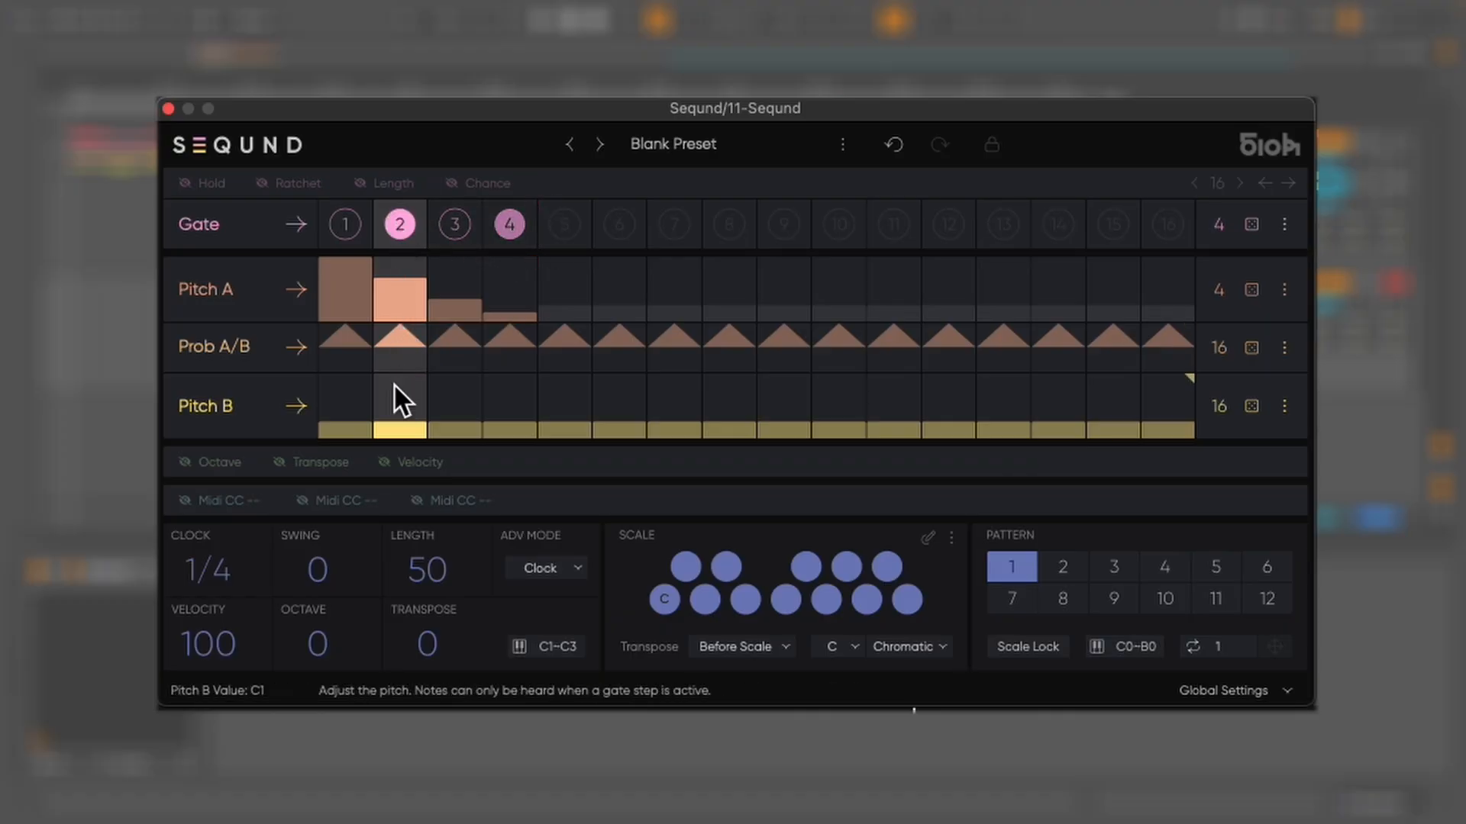
Switch the advanced mode to Midi Trig and play the sequence in the arrangement
key(space)
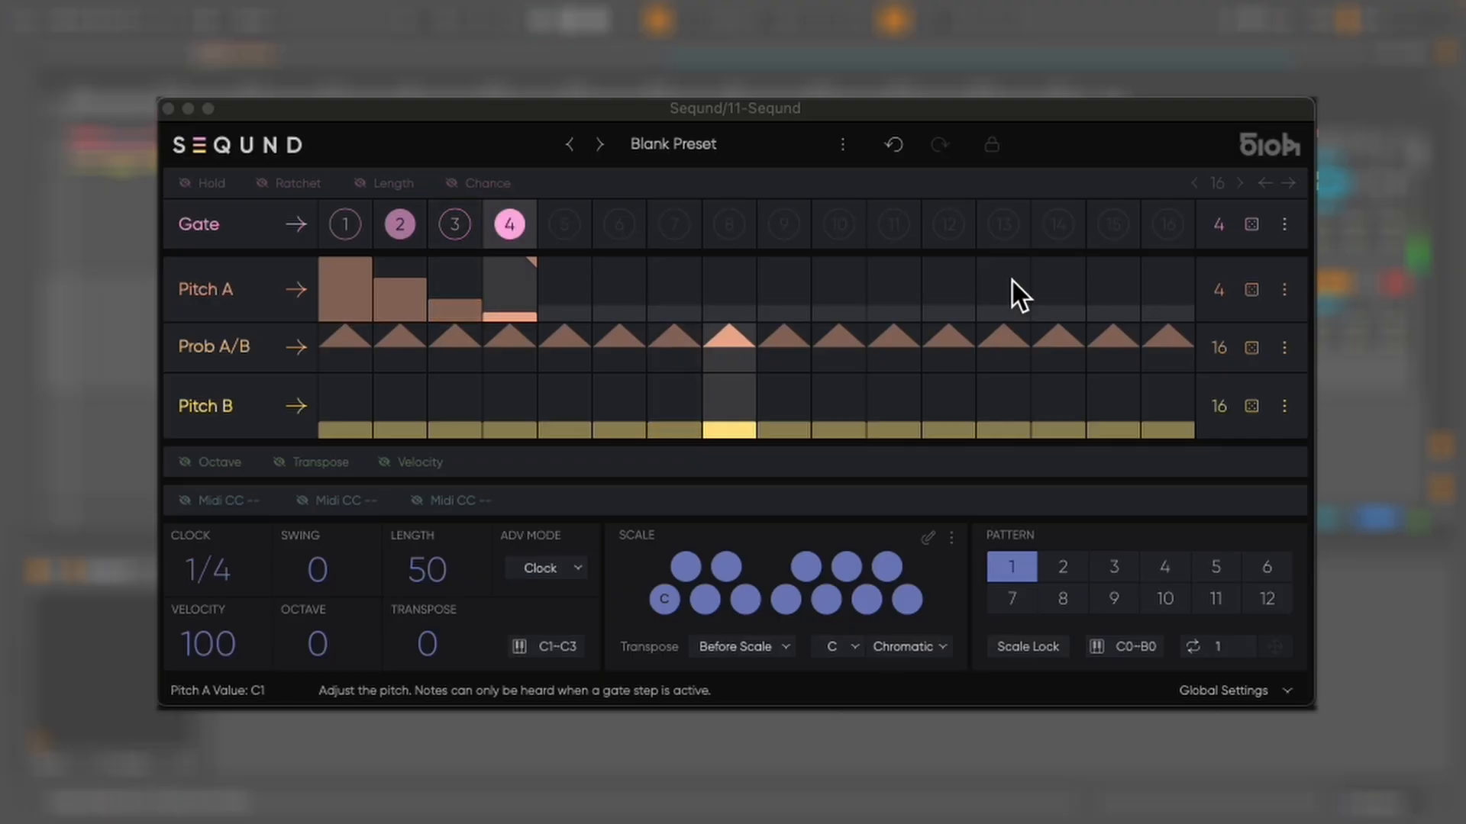
click(558, 634)
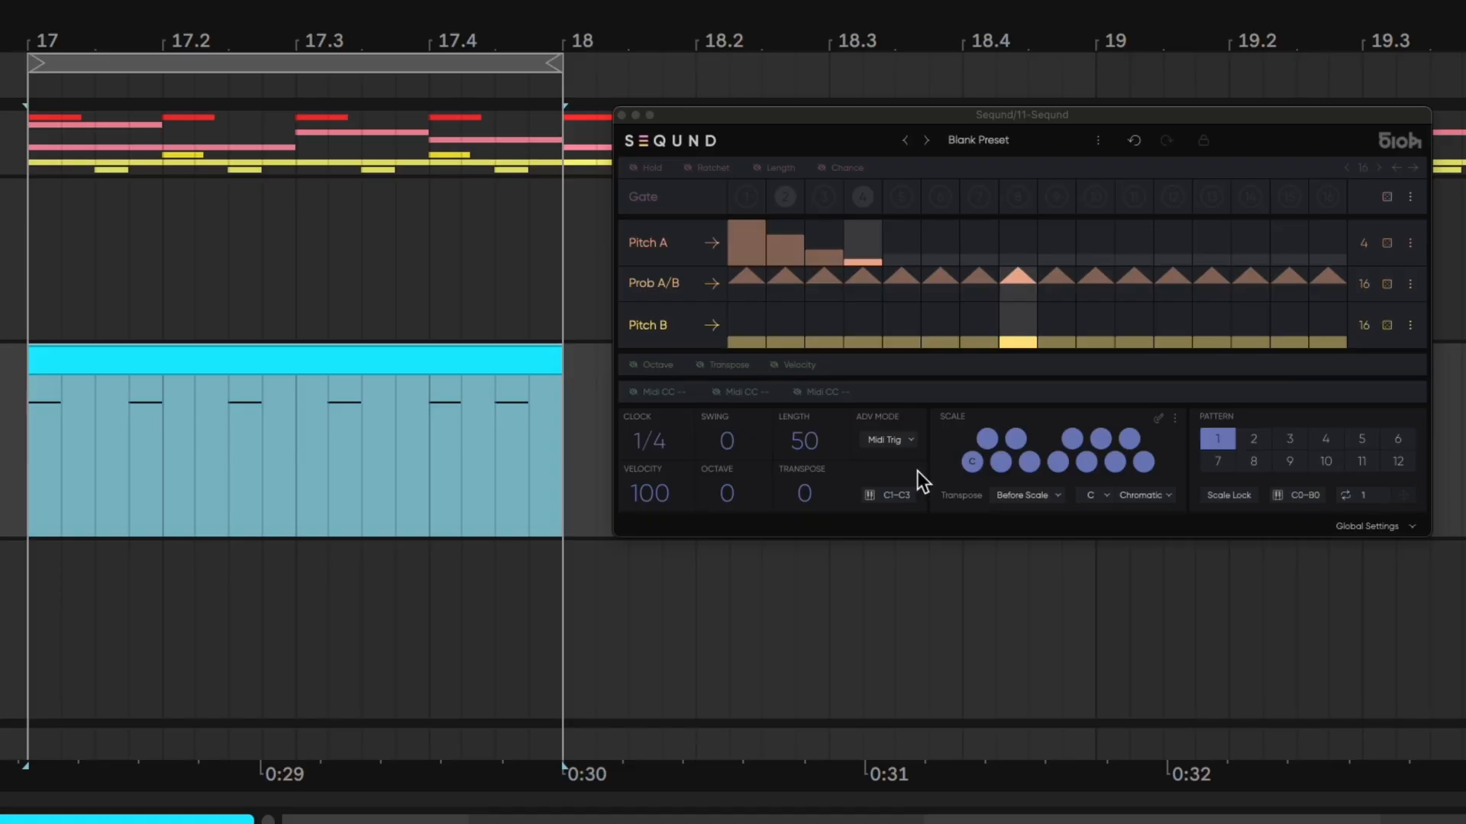
key(space)
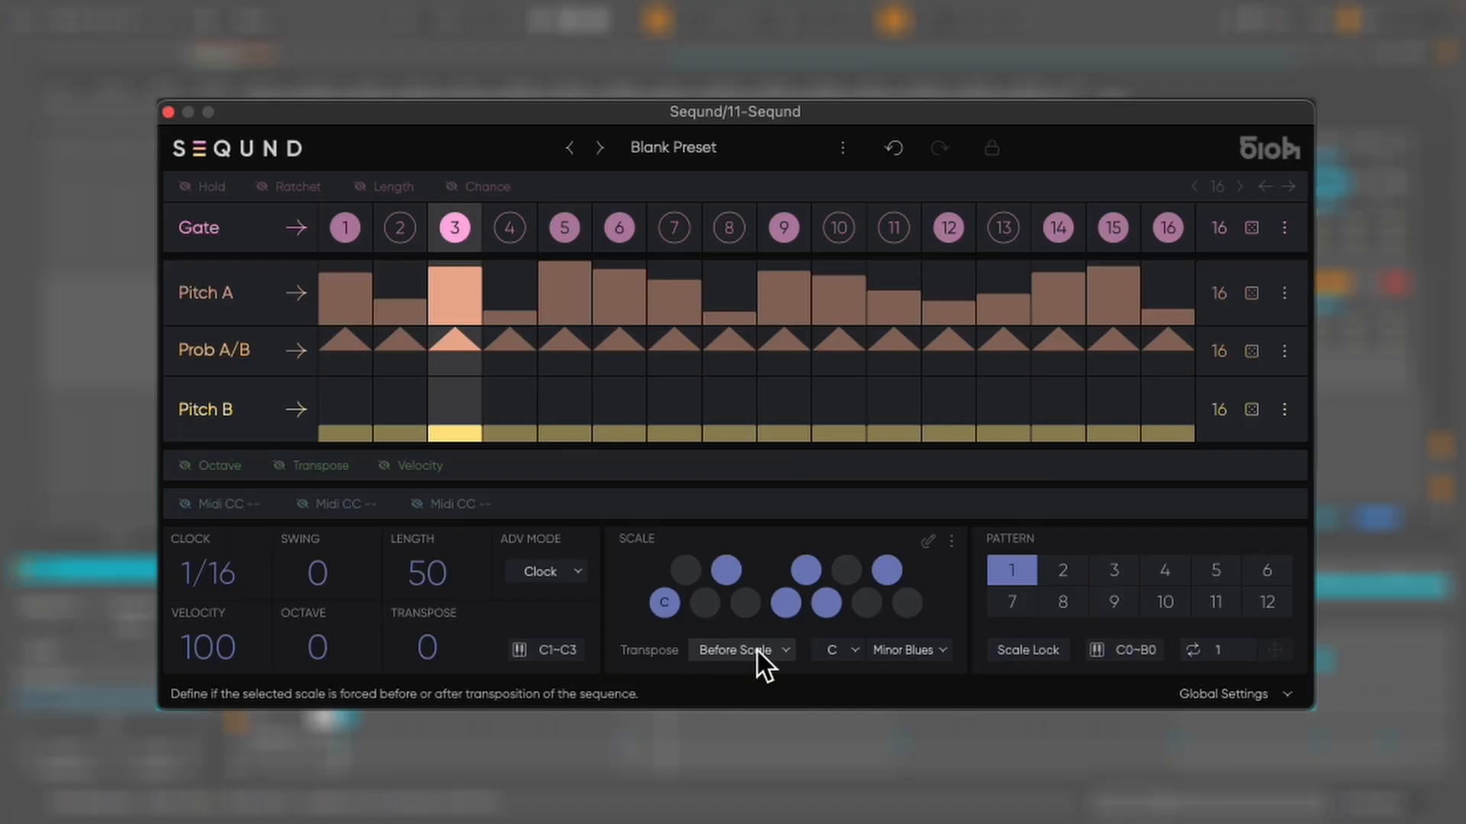
Raise the global transpose to +1
click(756, 650)
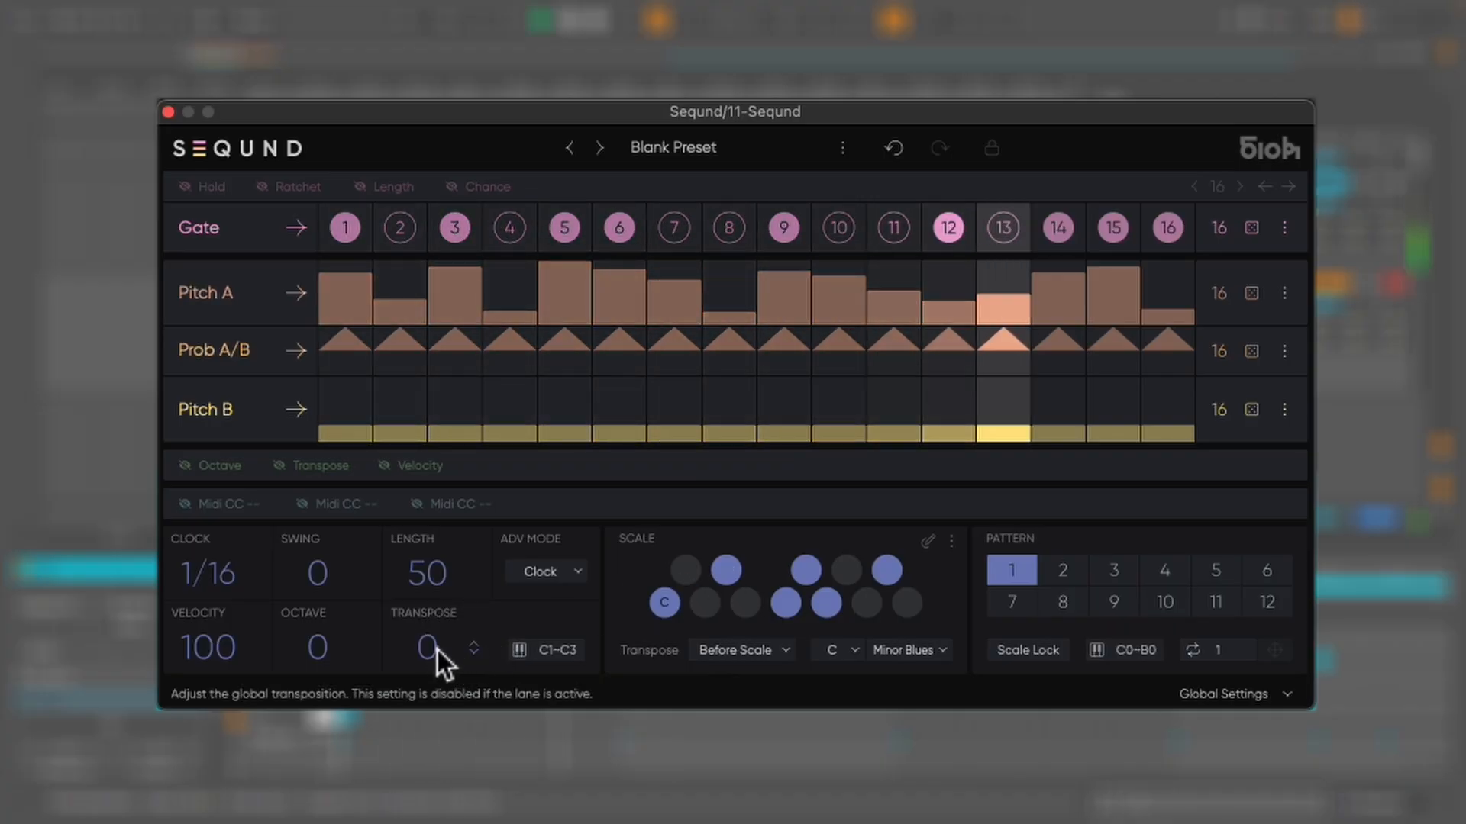
drag(439, 649, 439, 640)
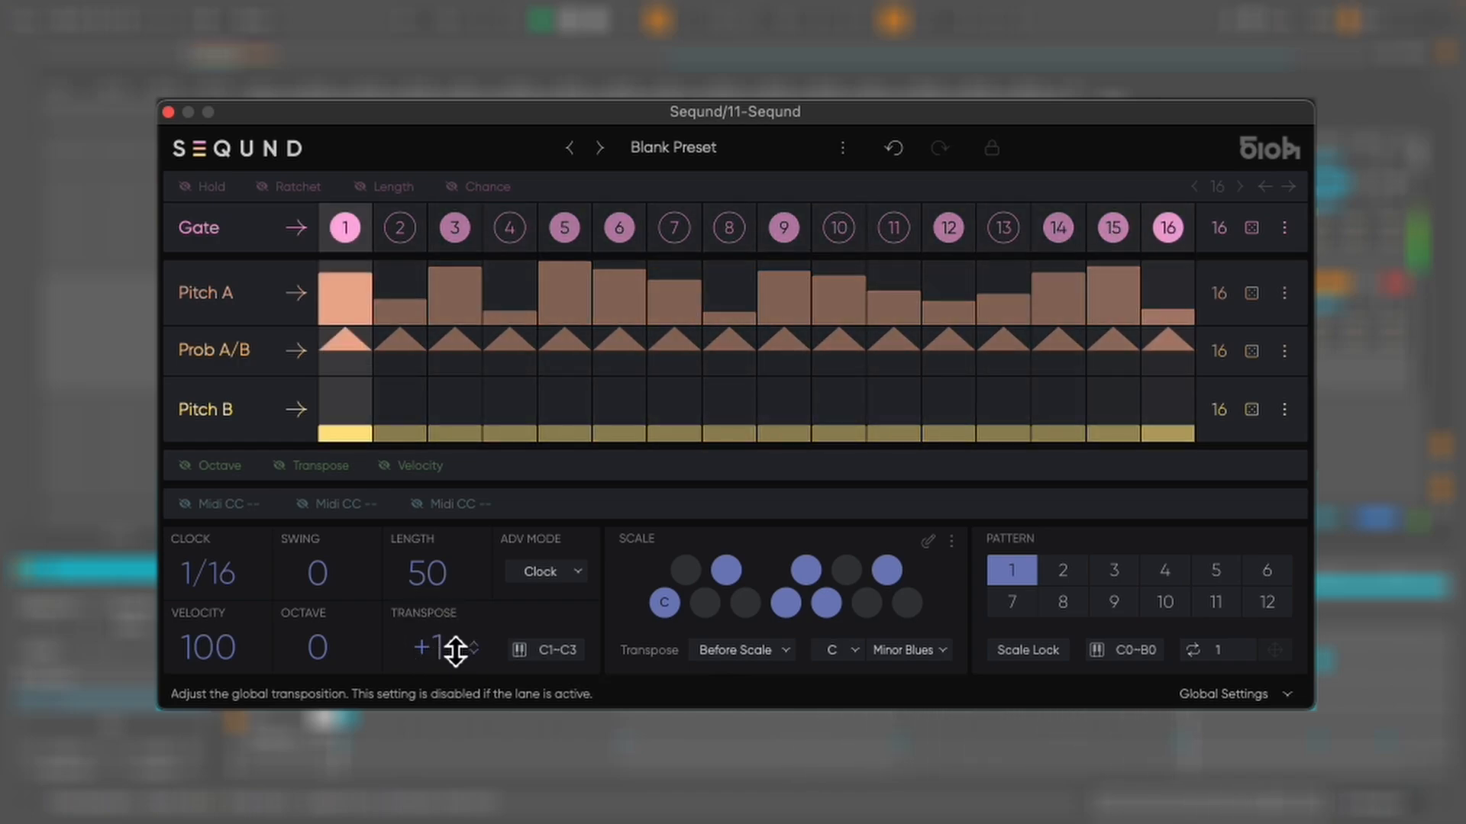
Switch the transpose mode to After Scale and raise the global transpose to +3
click(752, 650)
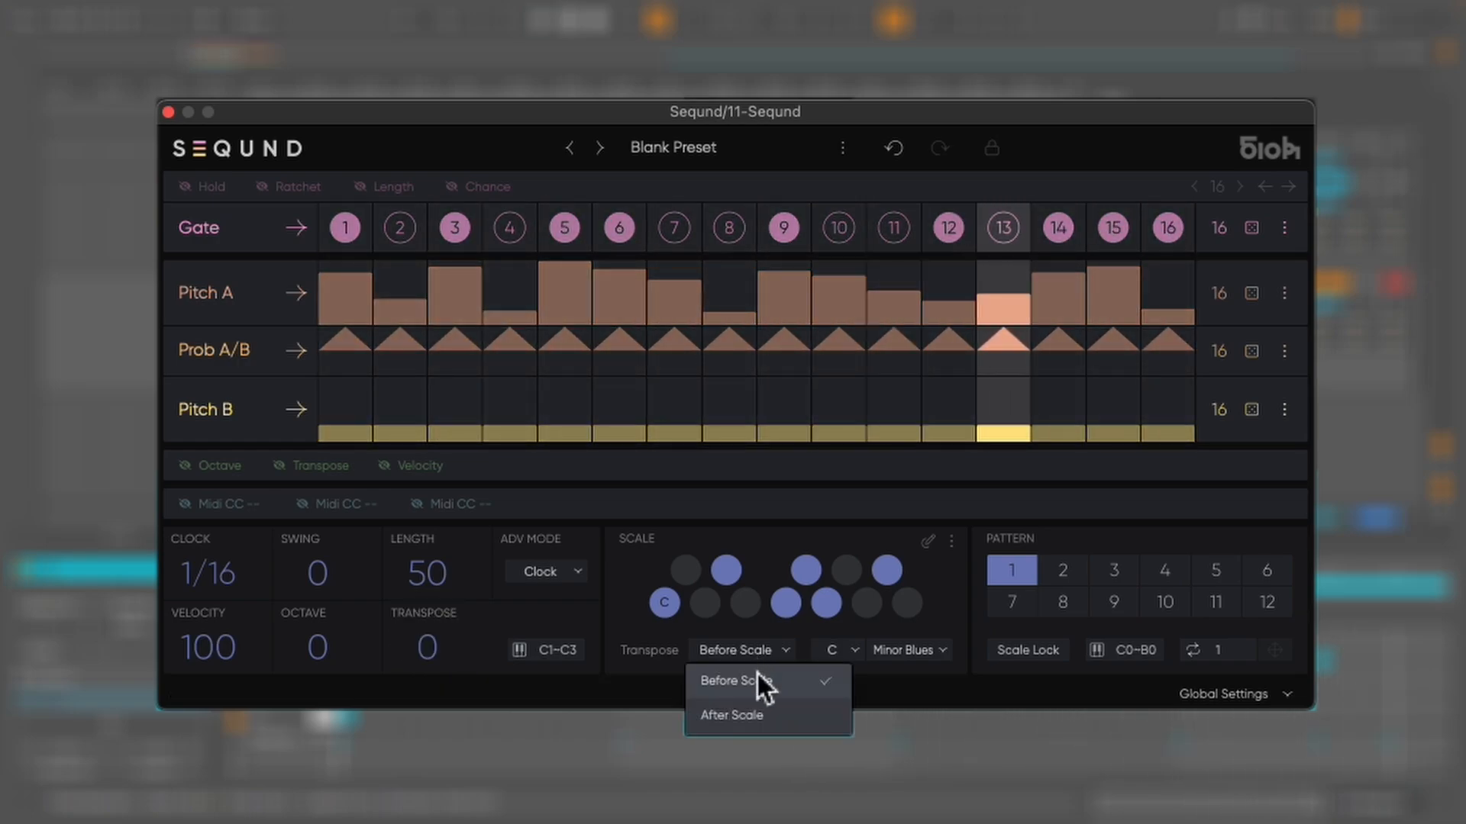
click(753, 714)
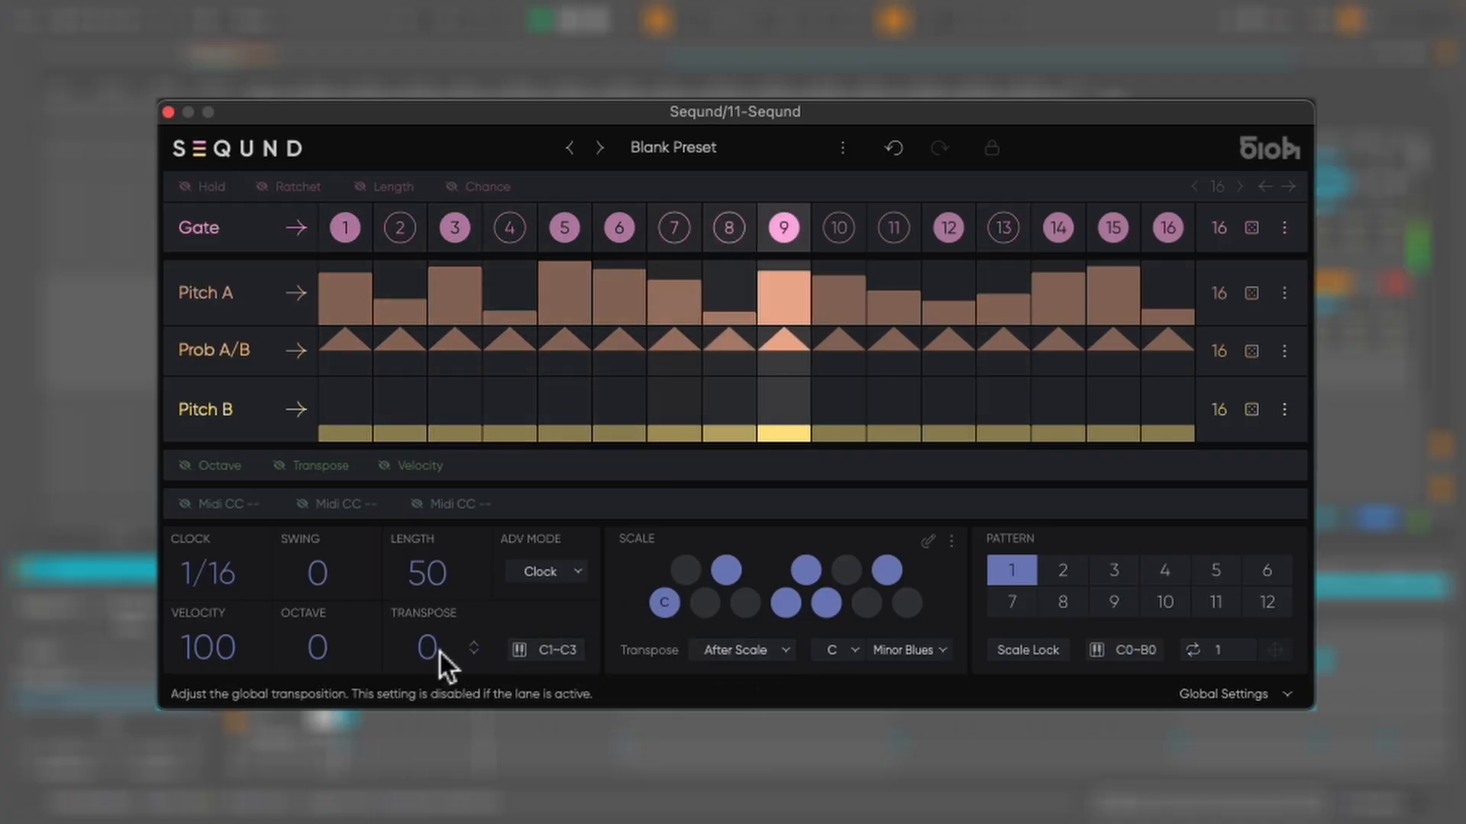
mouse_move(437, 652)
mouse_down()
mouse_move(427, 641)
mouse_move(442, 644)
mouse_up()
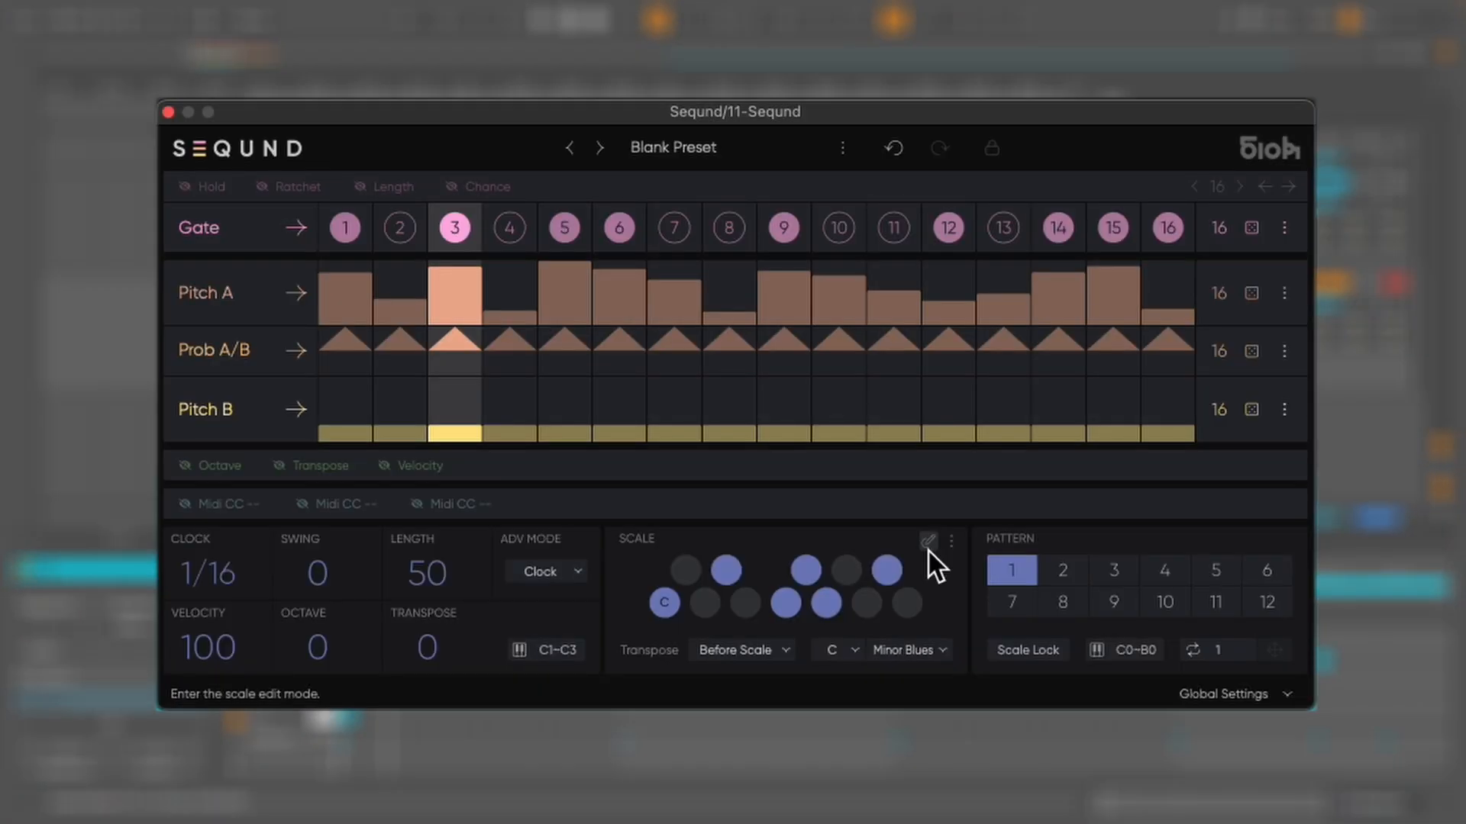
Enter scale edit mode, toggle the E note on and off, and open the scale options menu
click(929, 552)
click(745, 604)
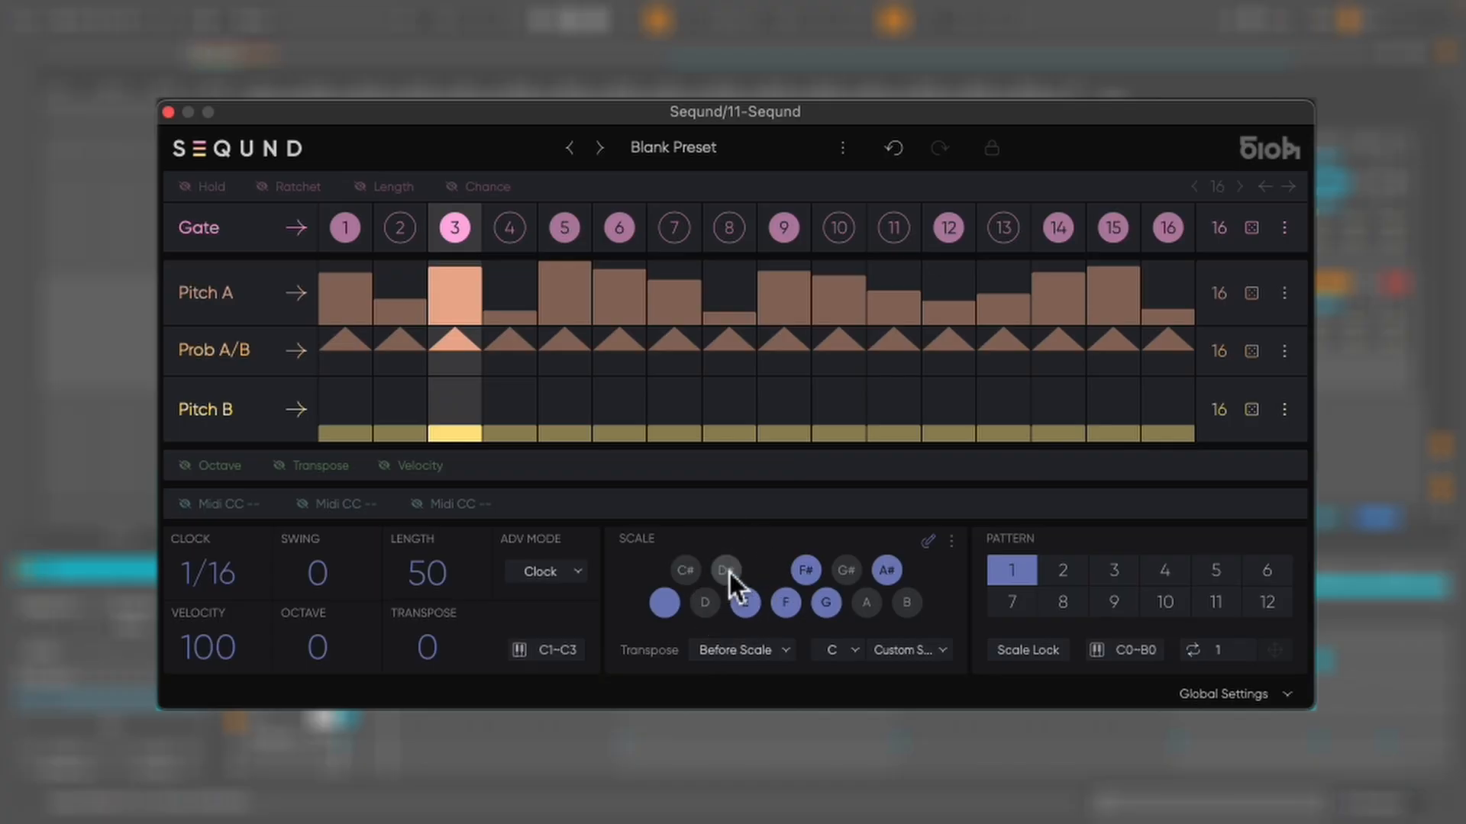
click(746, 603)
click(951, 541)
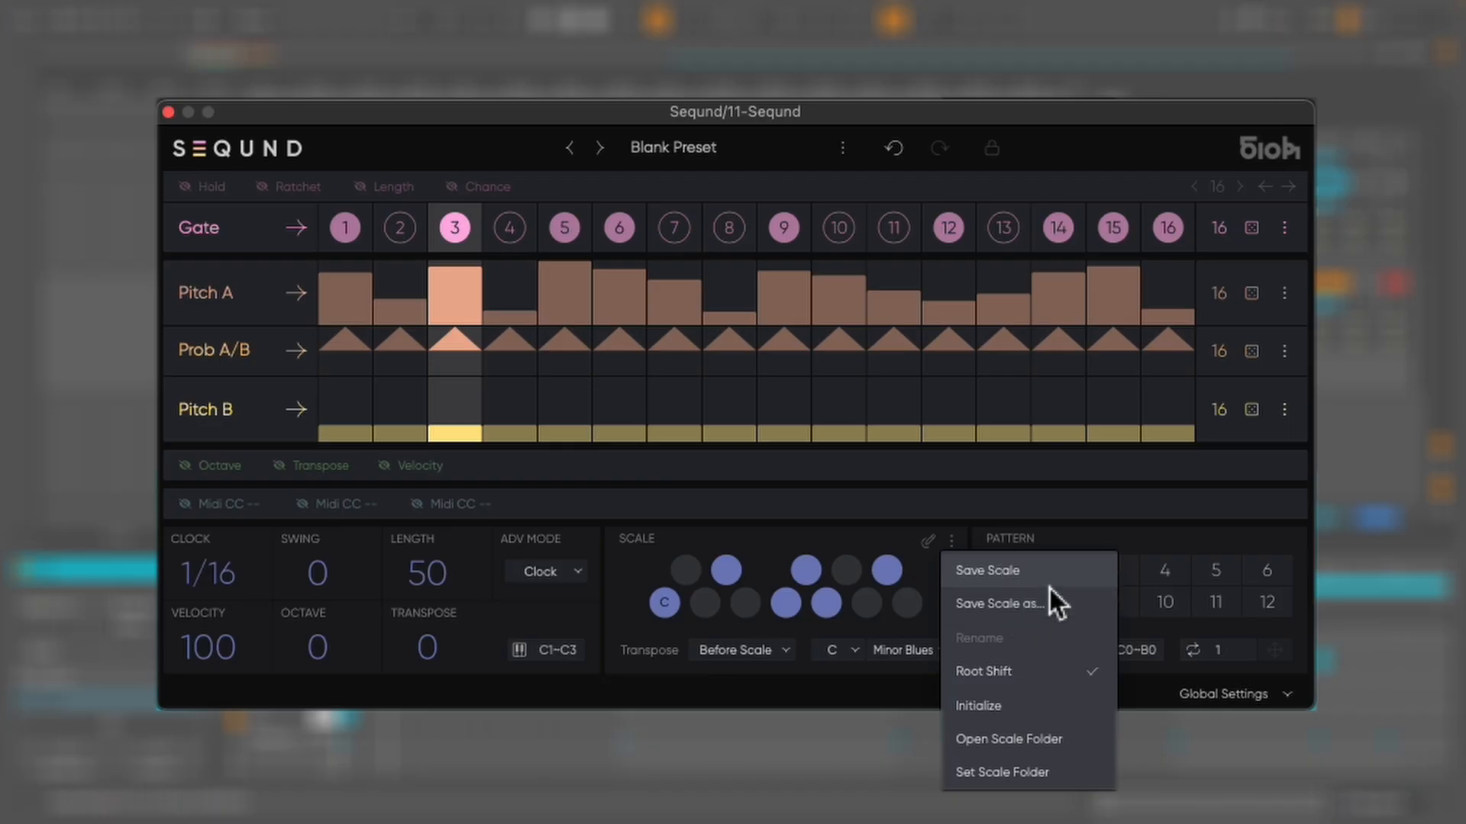
click(953, 541)
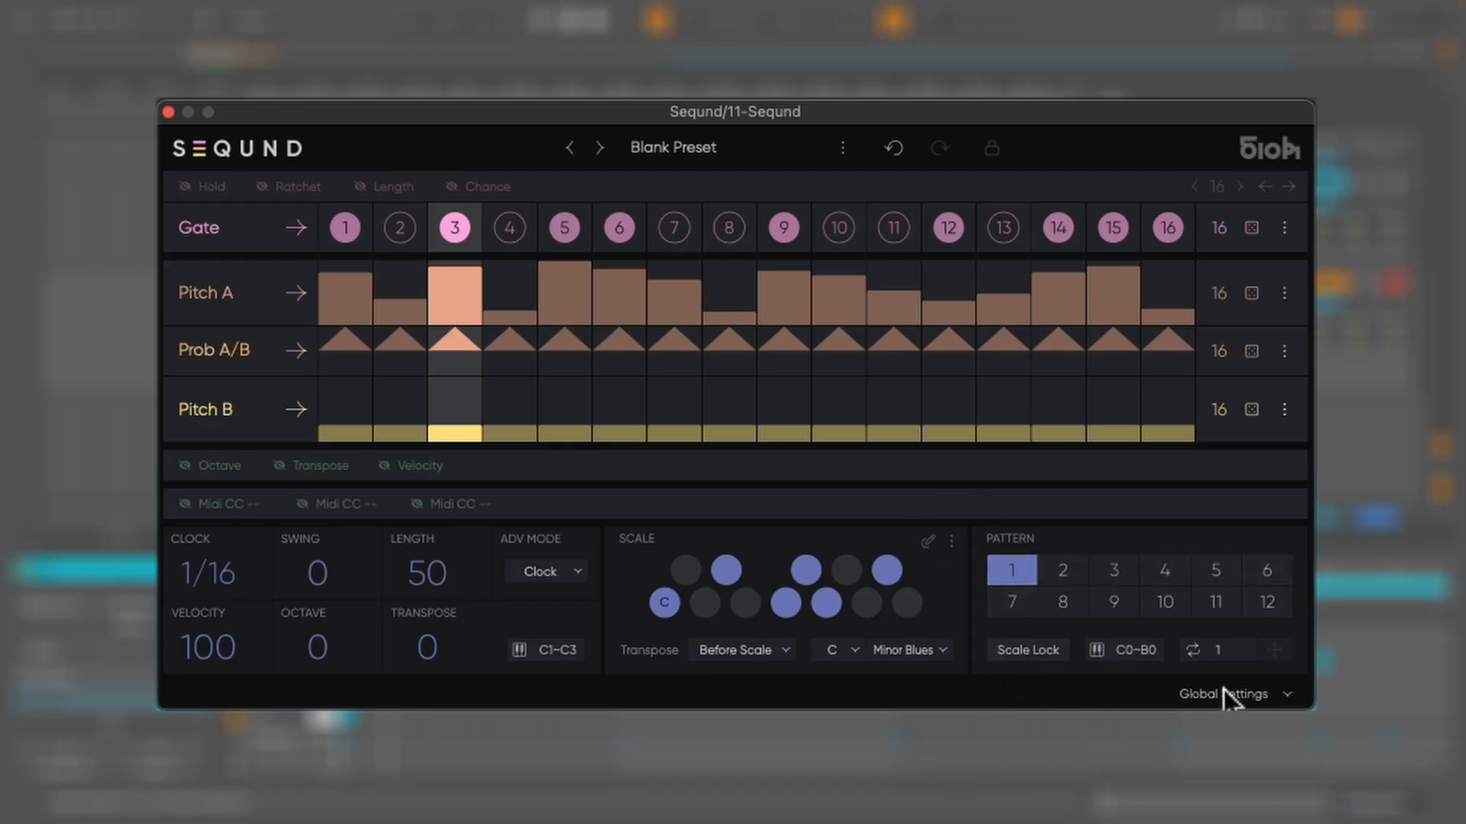
Select pattern 2 and randomize the Gate and Pitch A lanes
click(1069, 571)
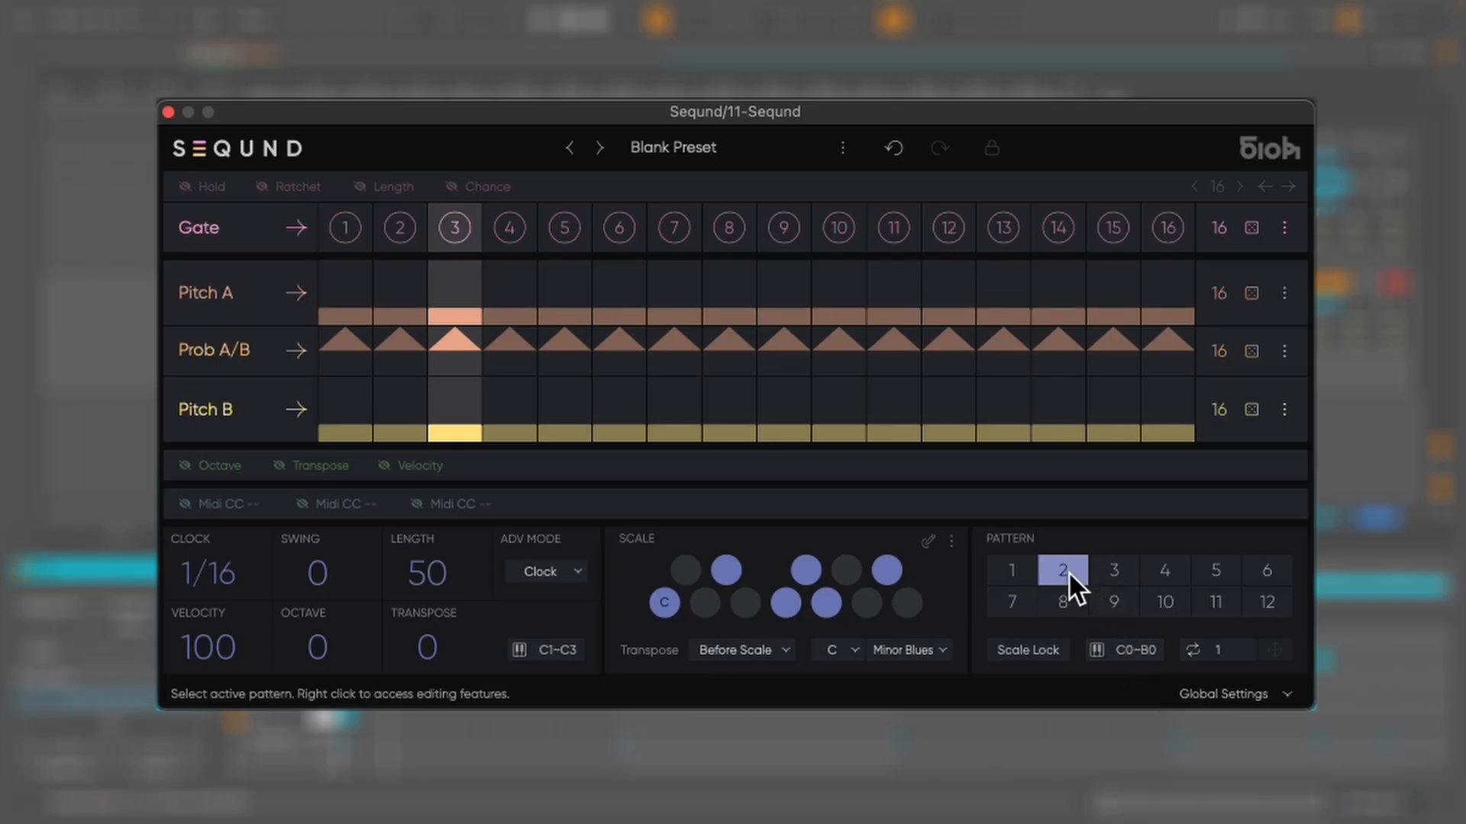
click(1261, 238)
click(1254, 297)
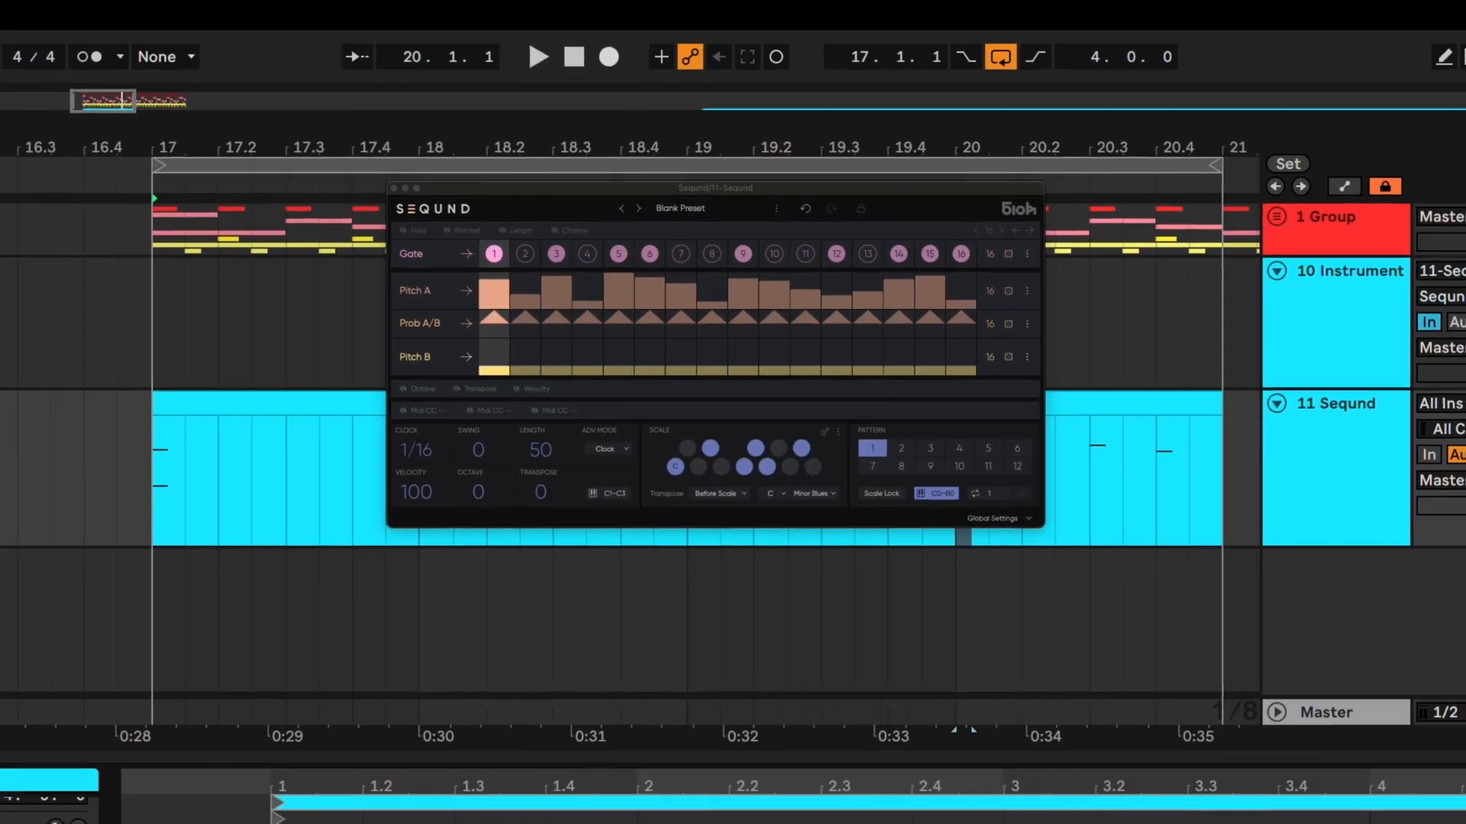
Play the sequence, open the preset menu, and enable Scale Lock
key(space)
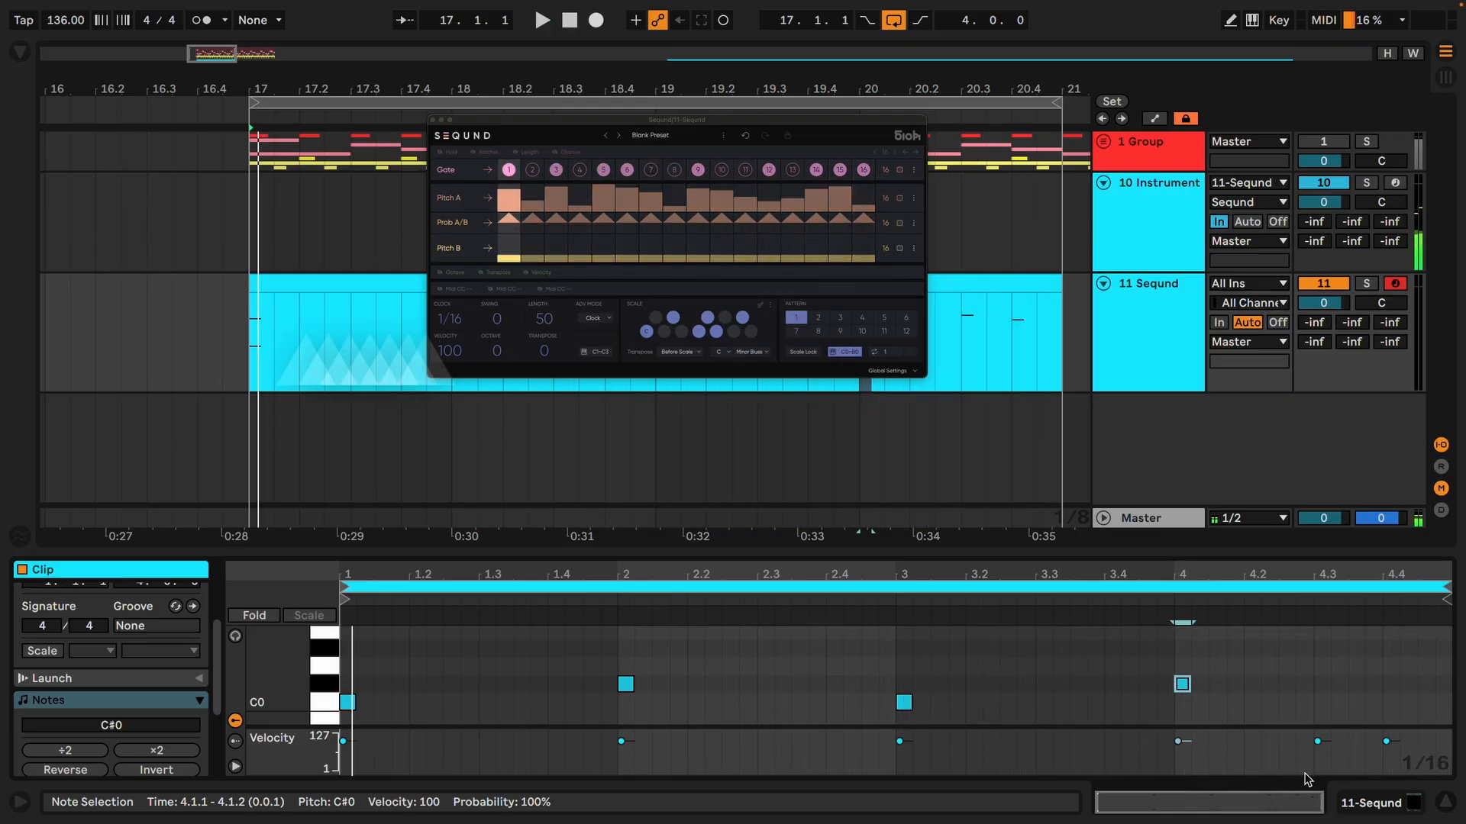
click(663, 138)
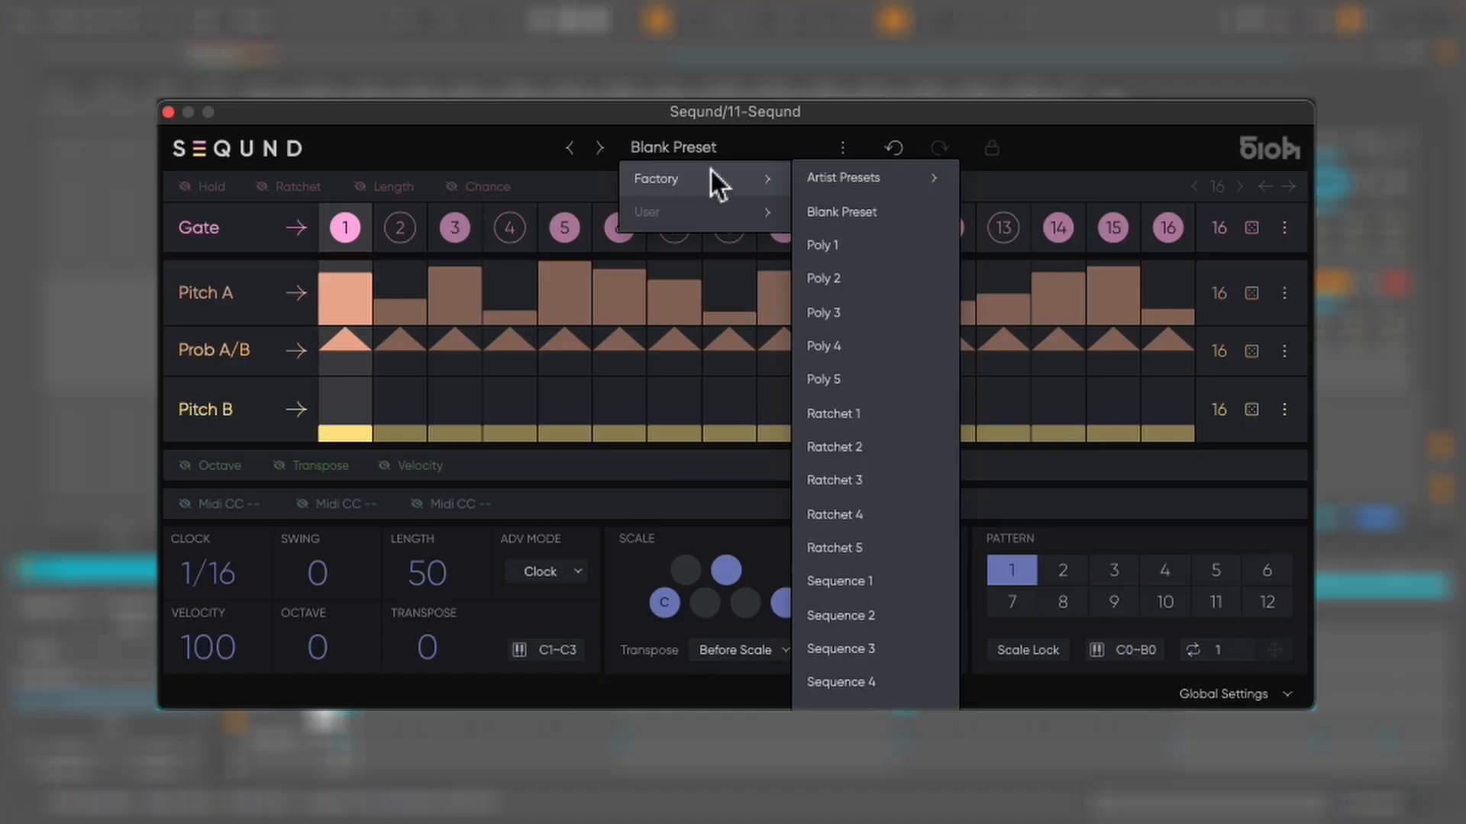
click(699, 148)
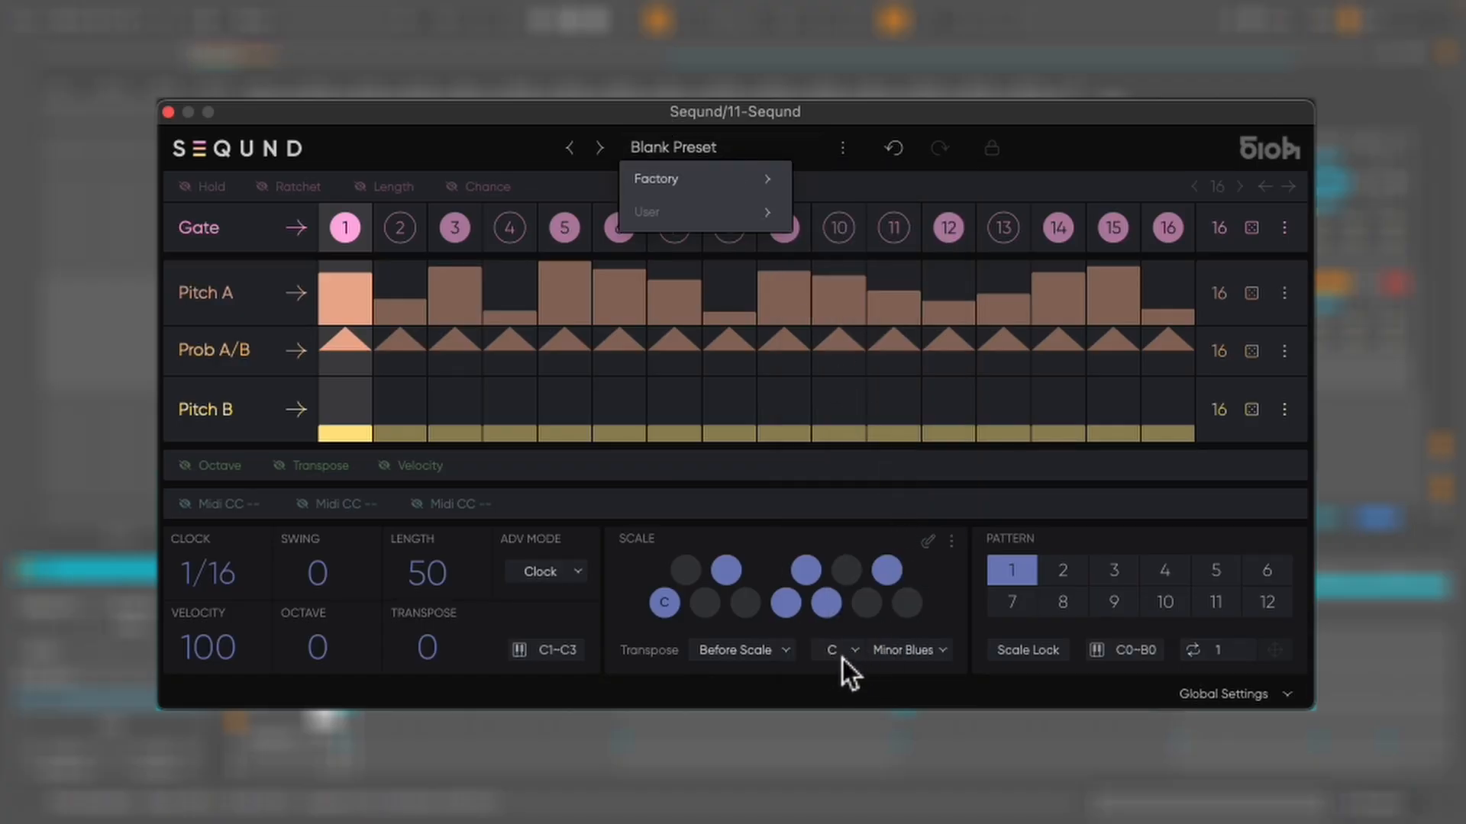
click(1052, 658)
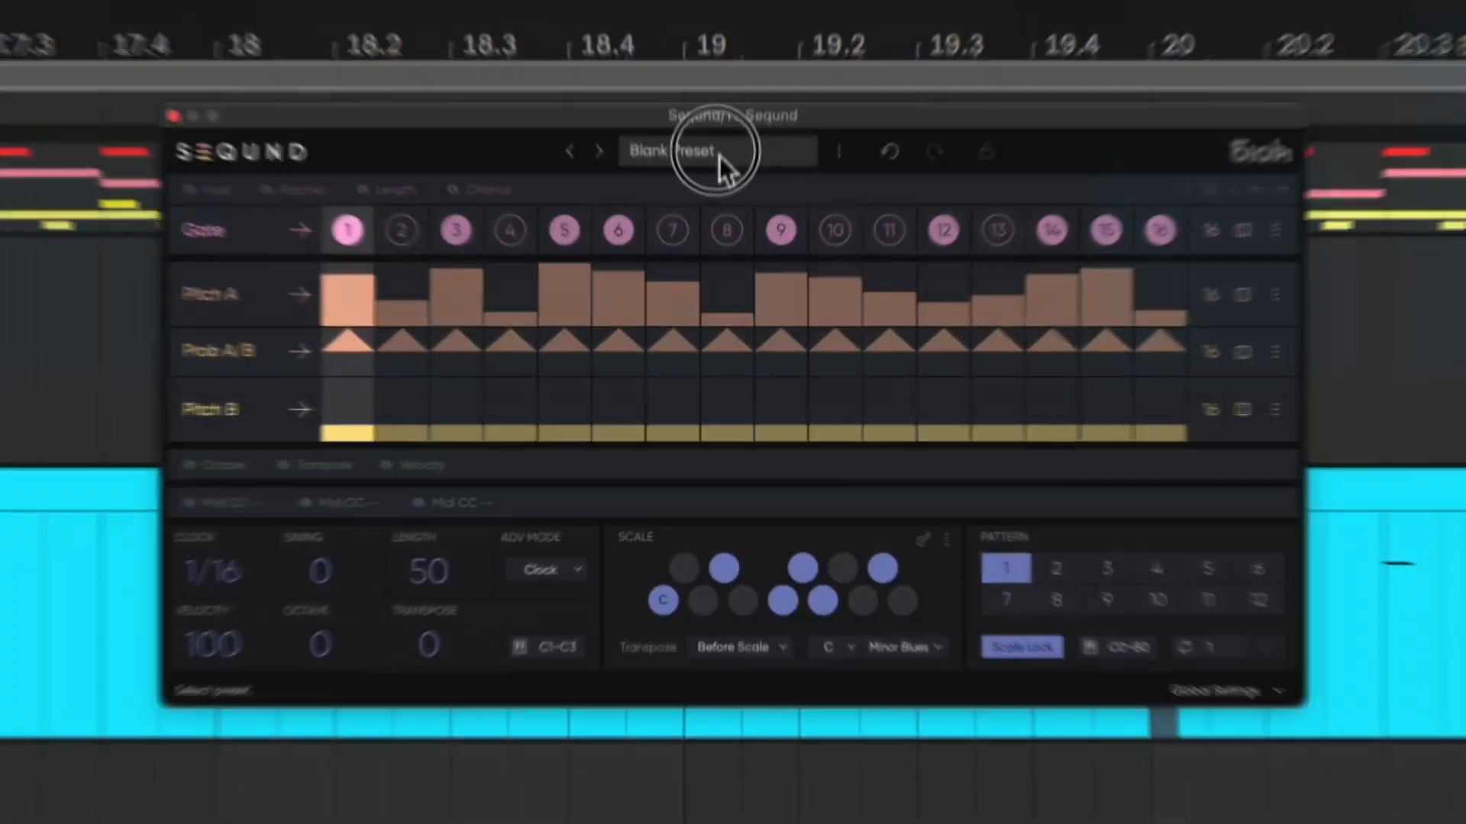
Load the Ratchet 1 factory preset
click(717, 150)
mouse_move(722, 186)
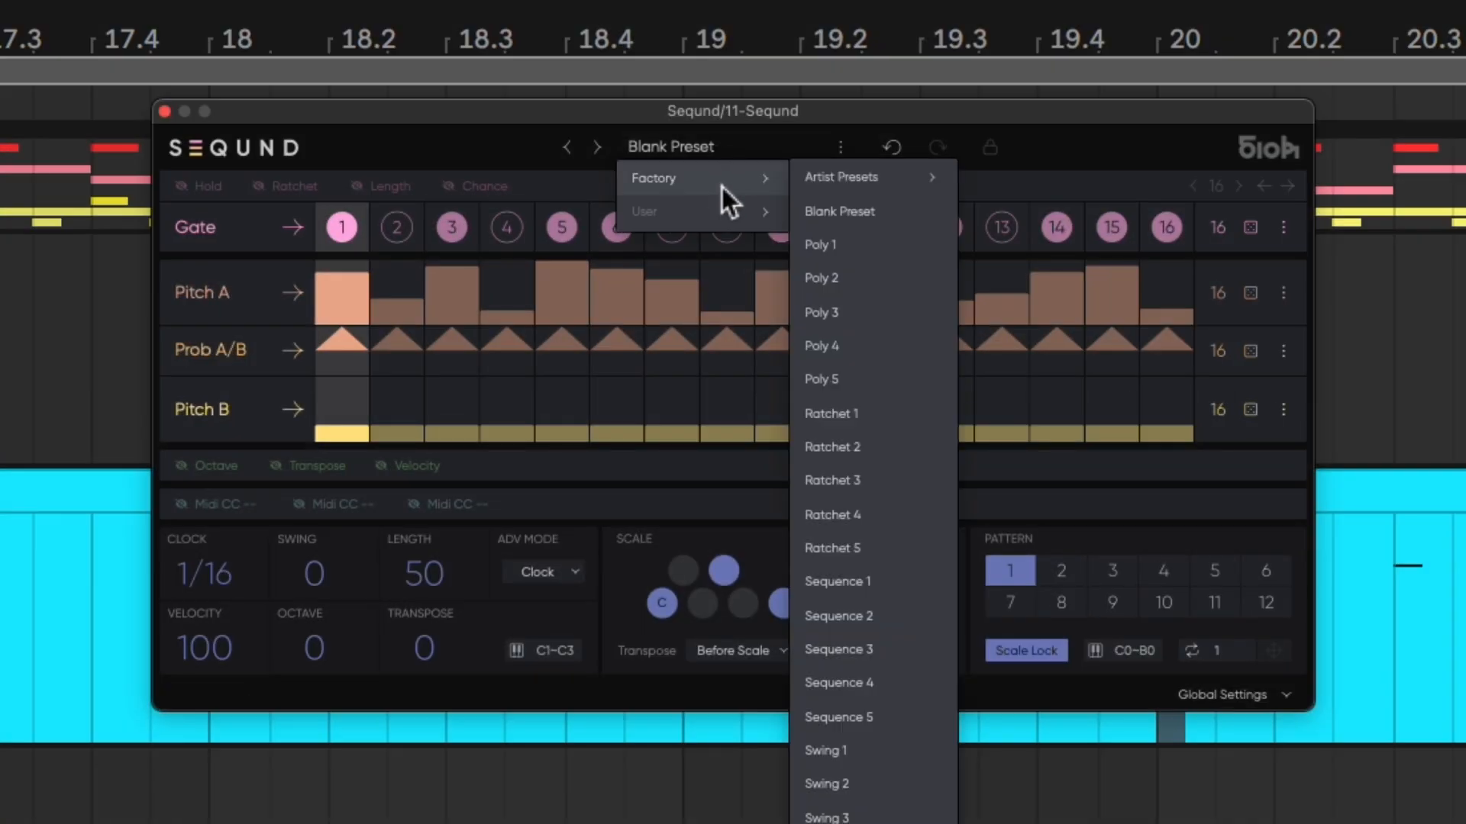
click(885, 414)
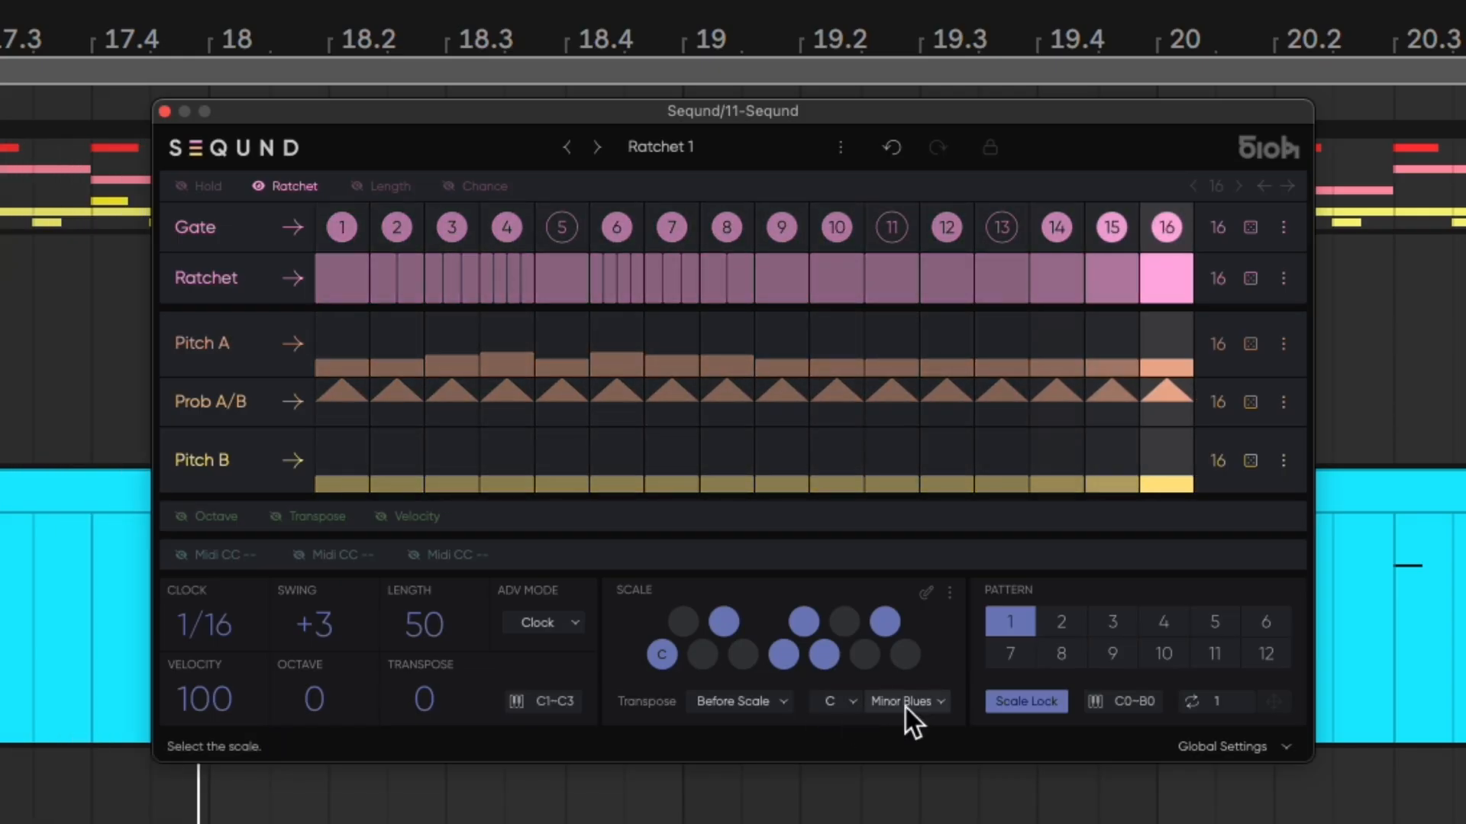
Load the Sequence 2 factory preset
click(688, 146)
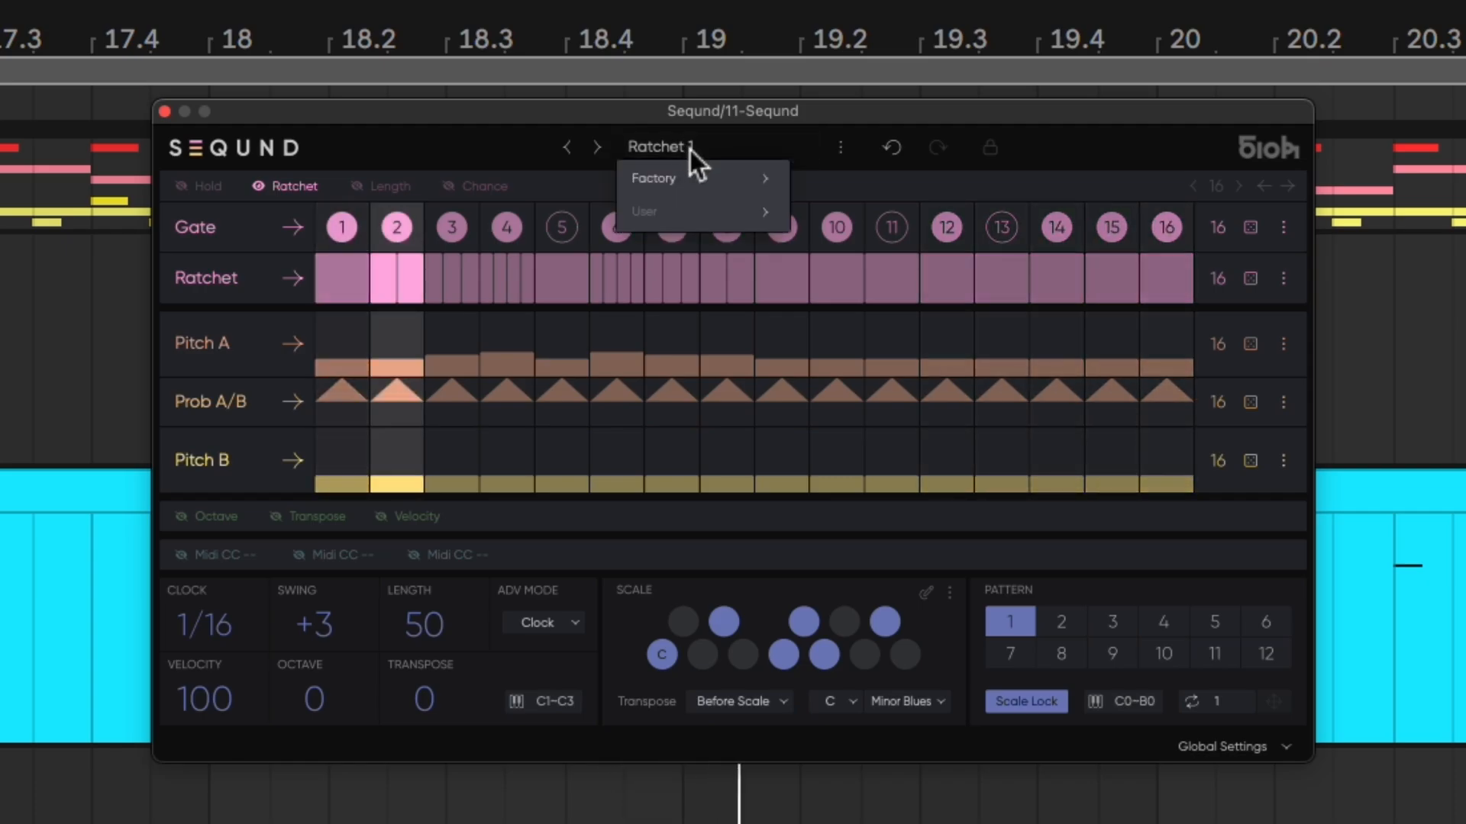
mouse_move(696, 176)
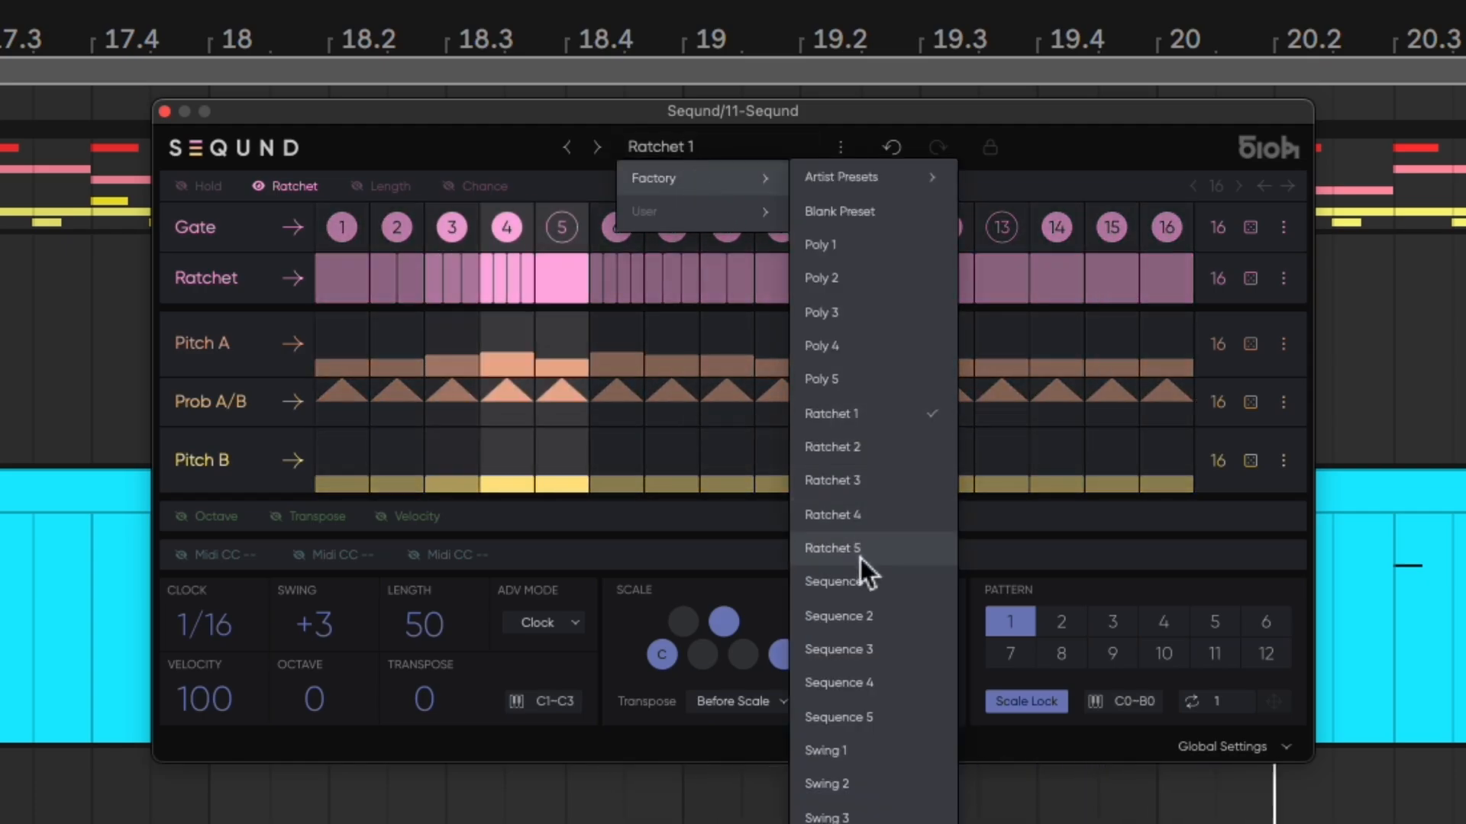
click(861, 615)
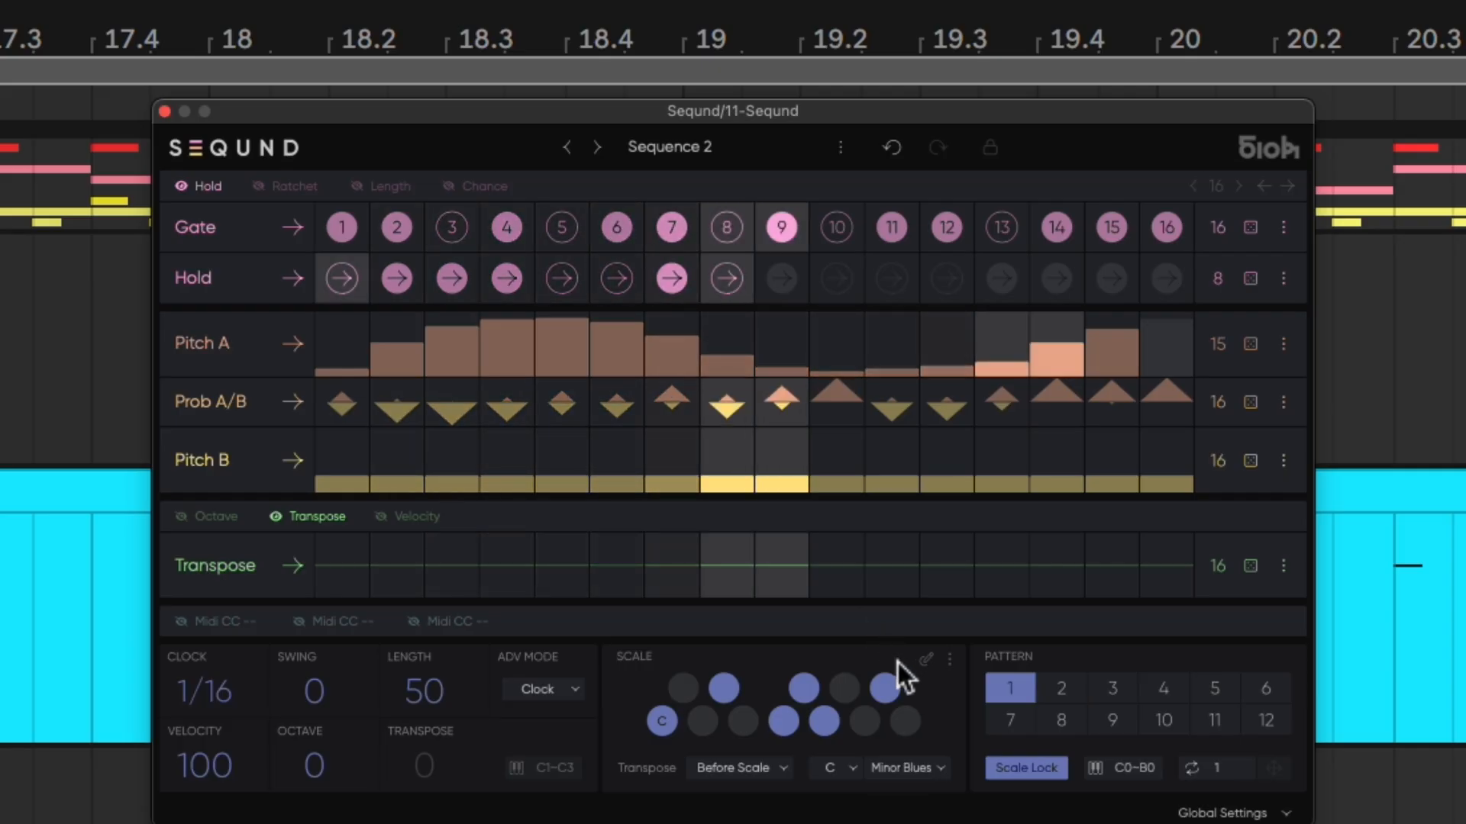
Disable Scale Lock and load the Swing 1 factory preset
click(1036, 768)
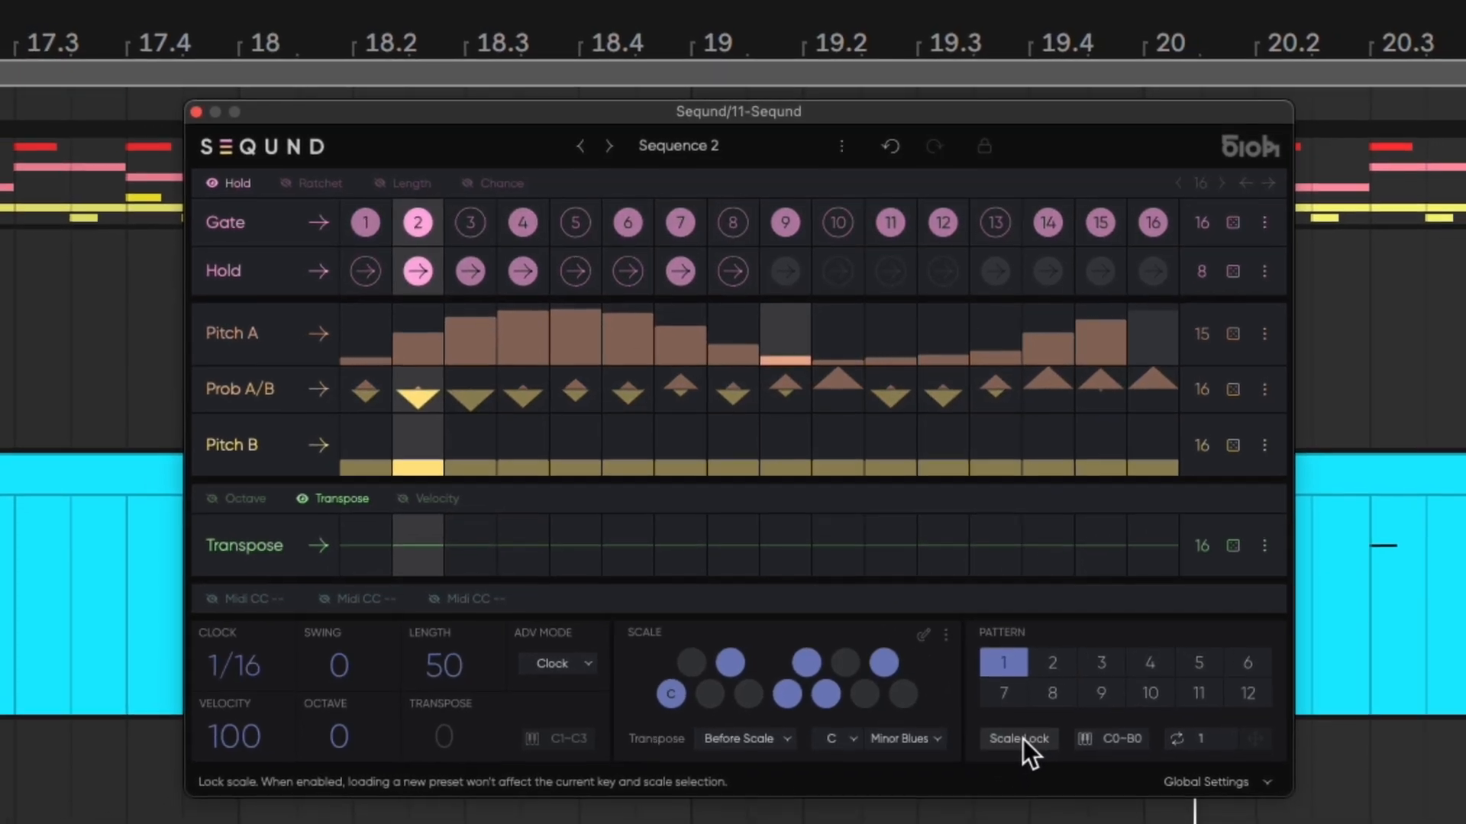
click(706, 146)
mouse_move(723, 179)
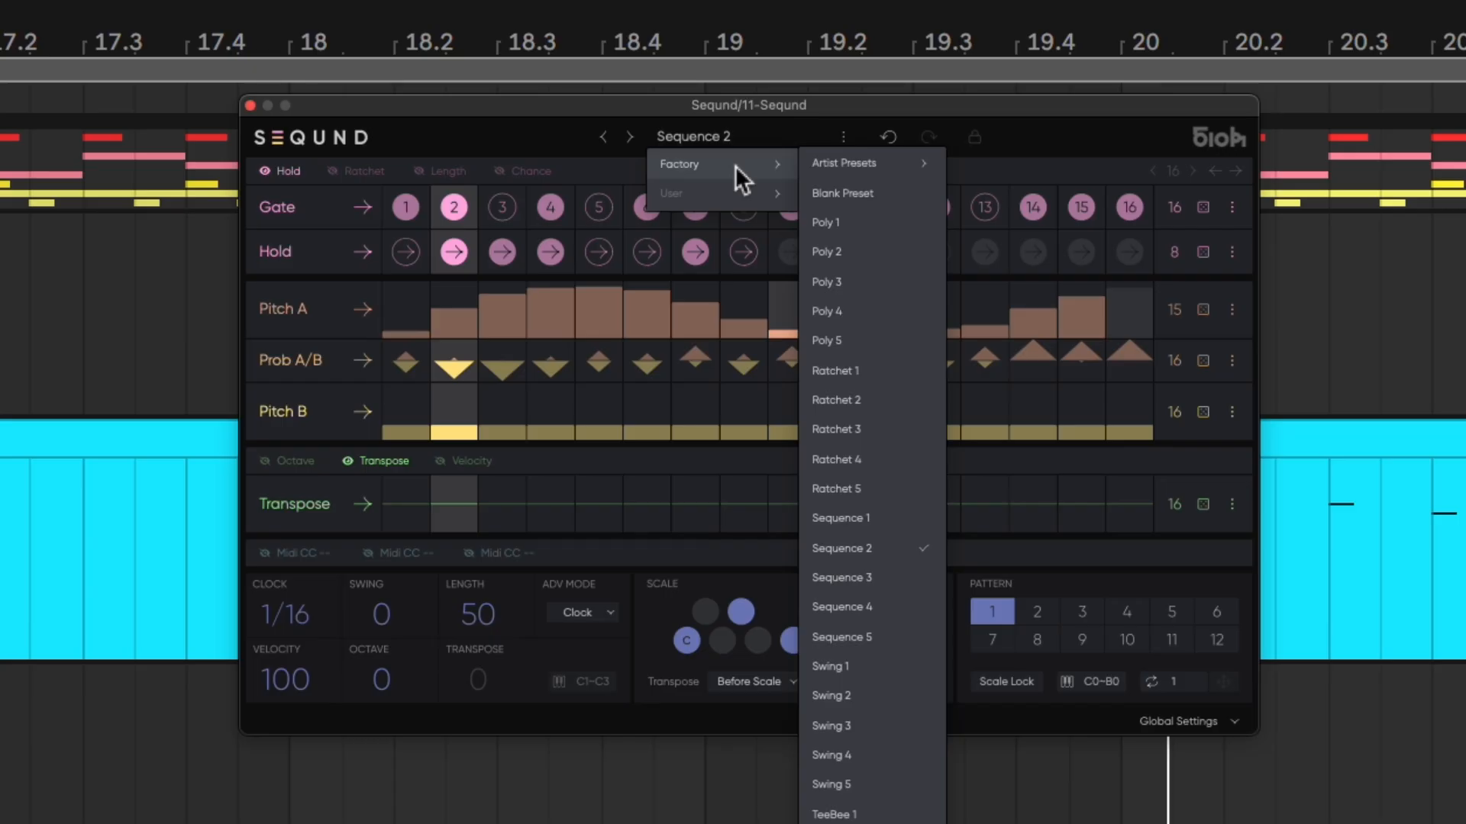
click(912, 668)
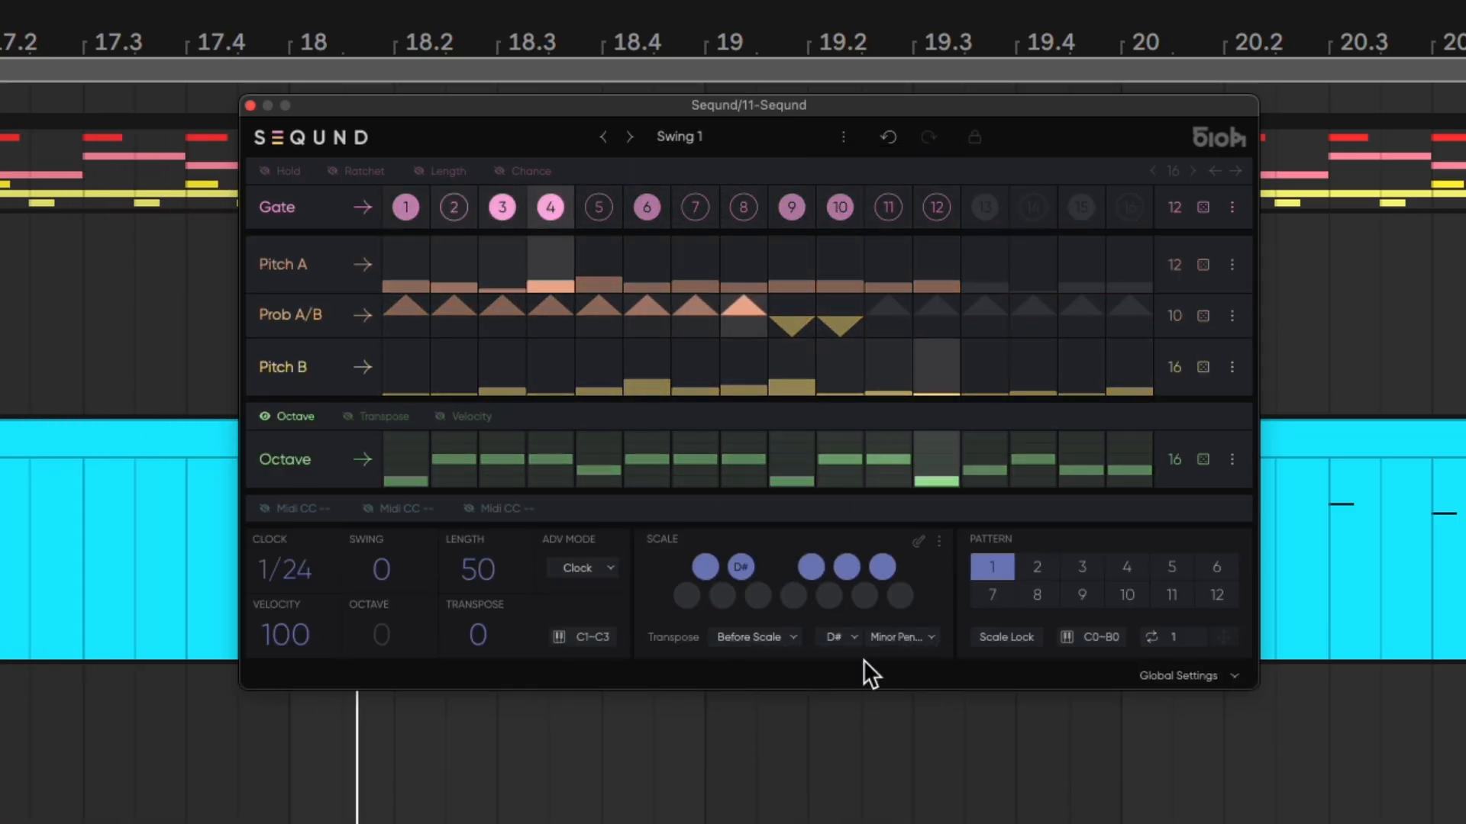
Load the TeeBee 2 factory preset
click(771, 142)
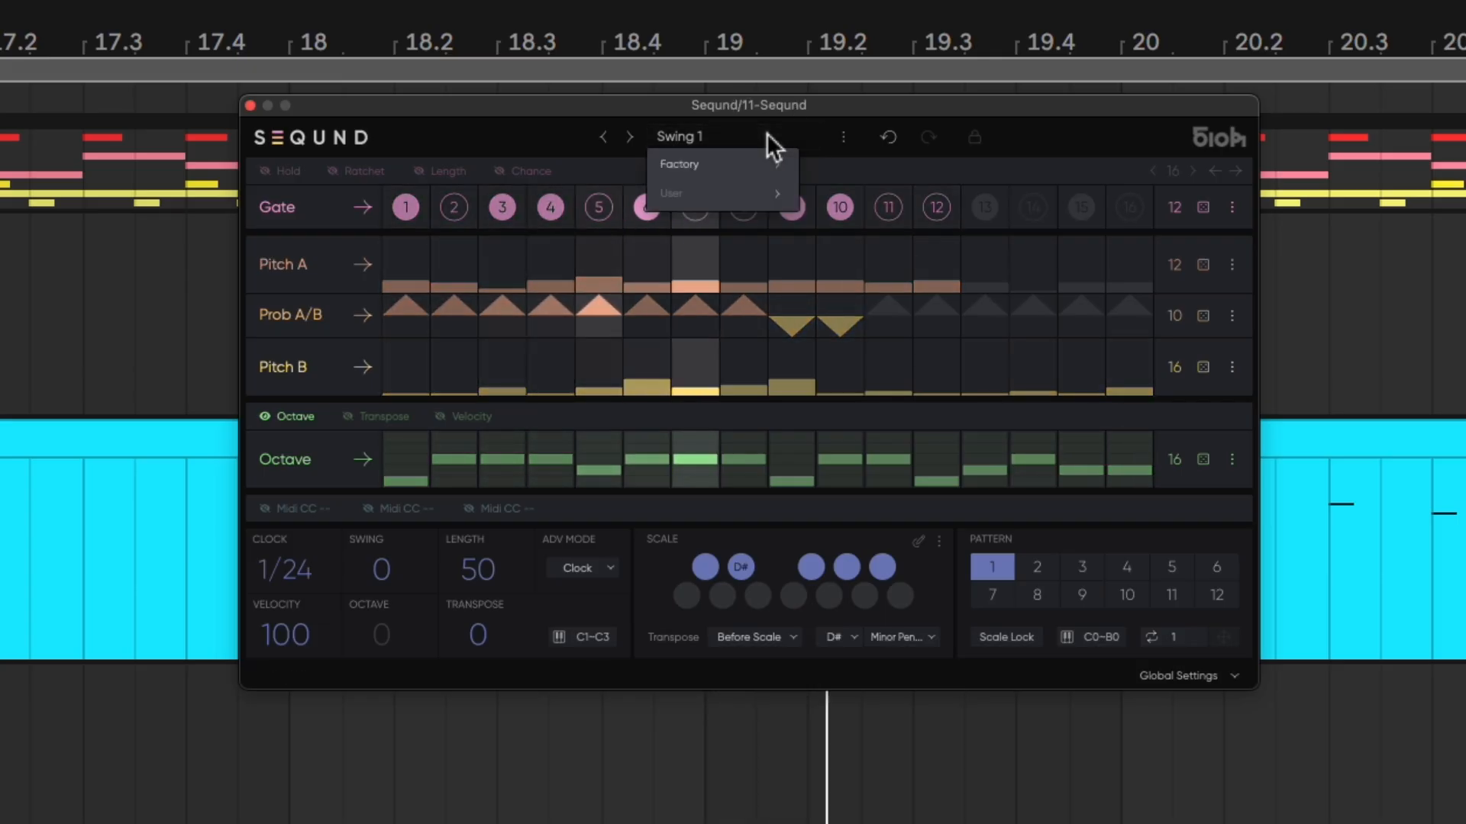
mouse_move(764, 167)
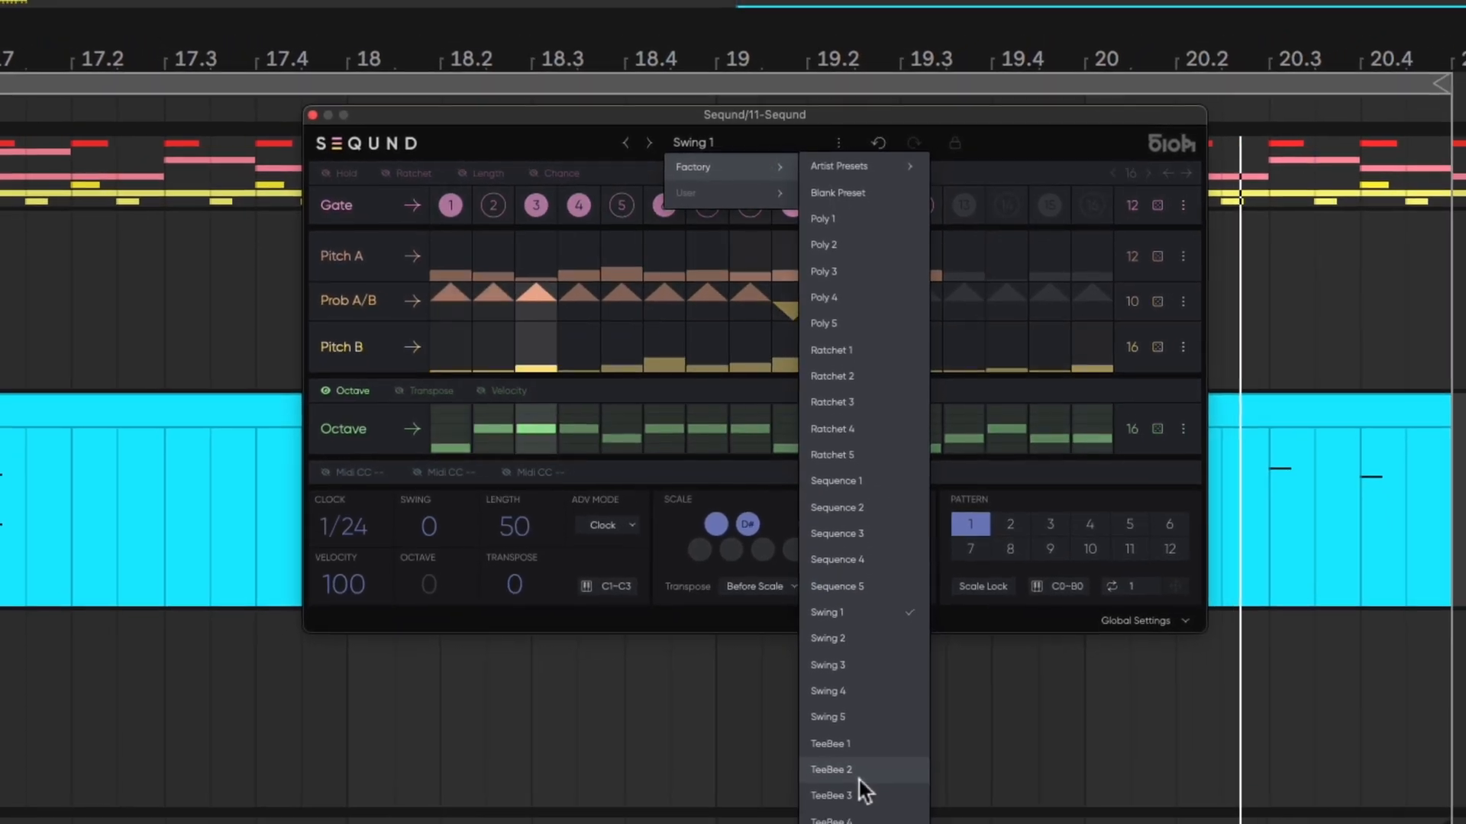
click(855, 787)
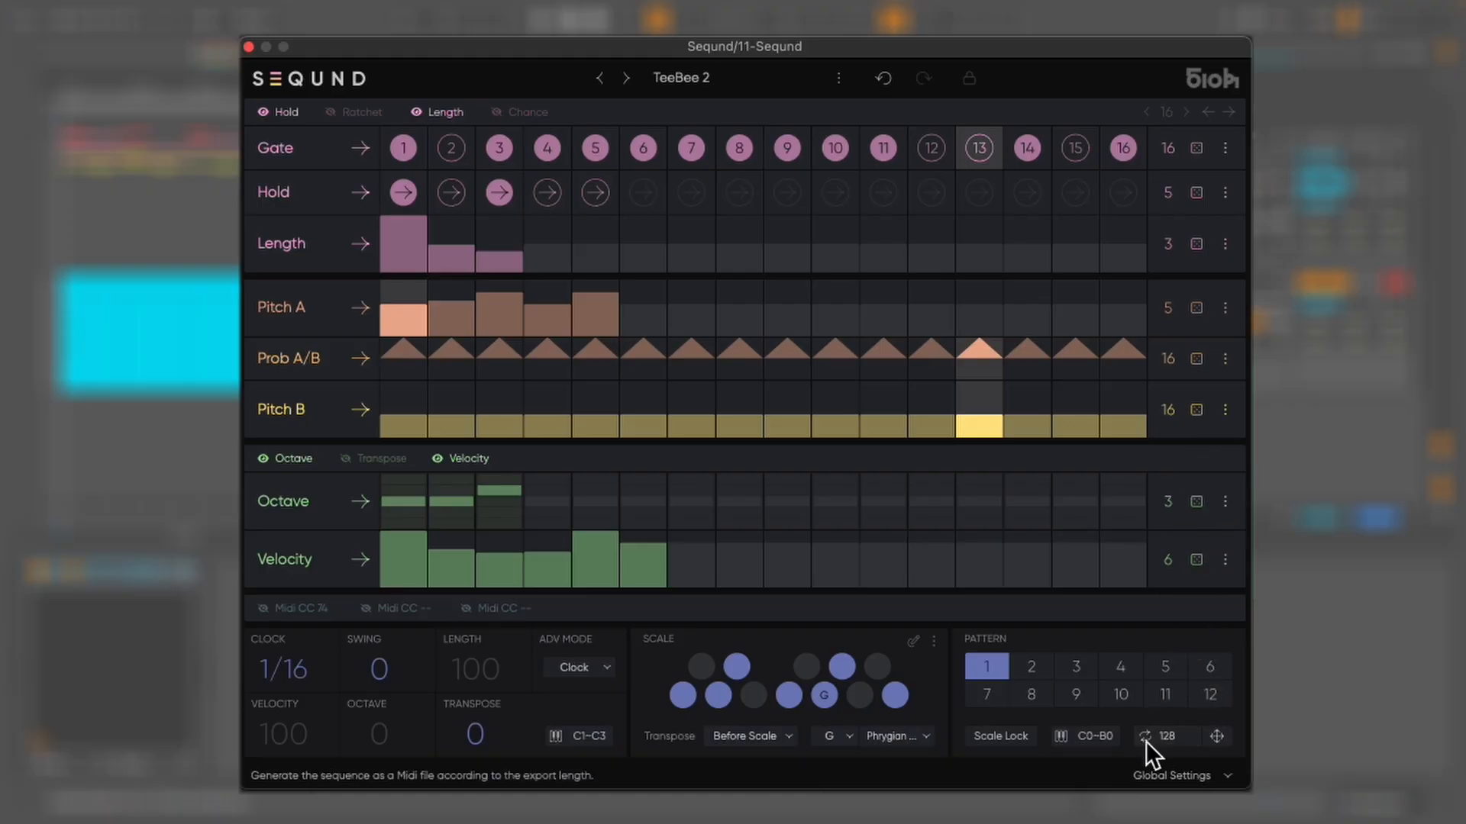
Export the sequence as a 128-bar MIDI clip by dragging it onto an arrangement track
drag(1216, 736, 34, 342)
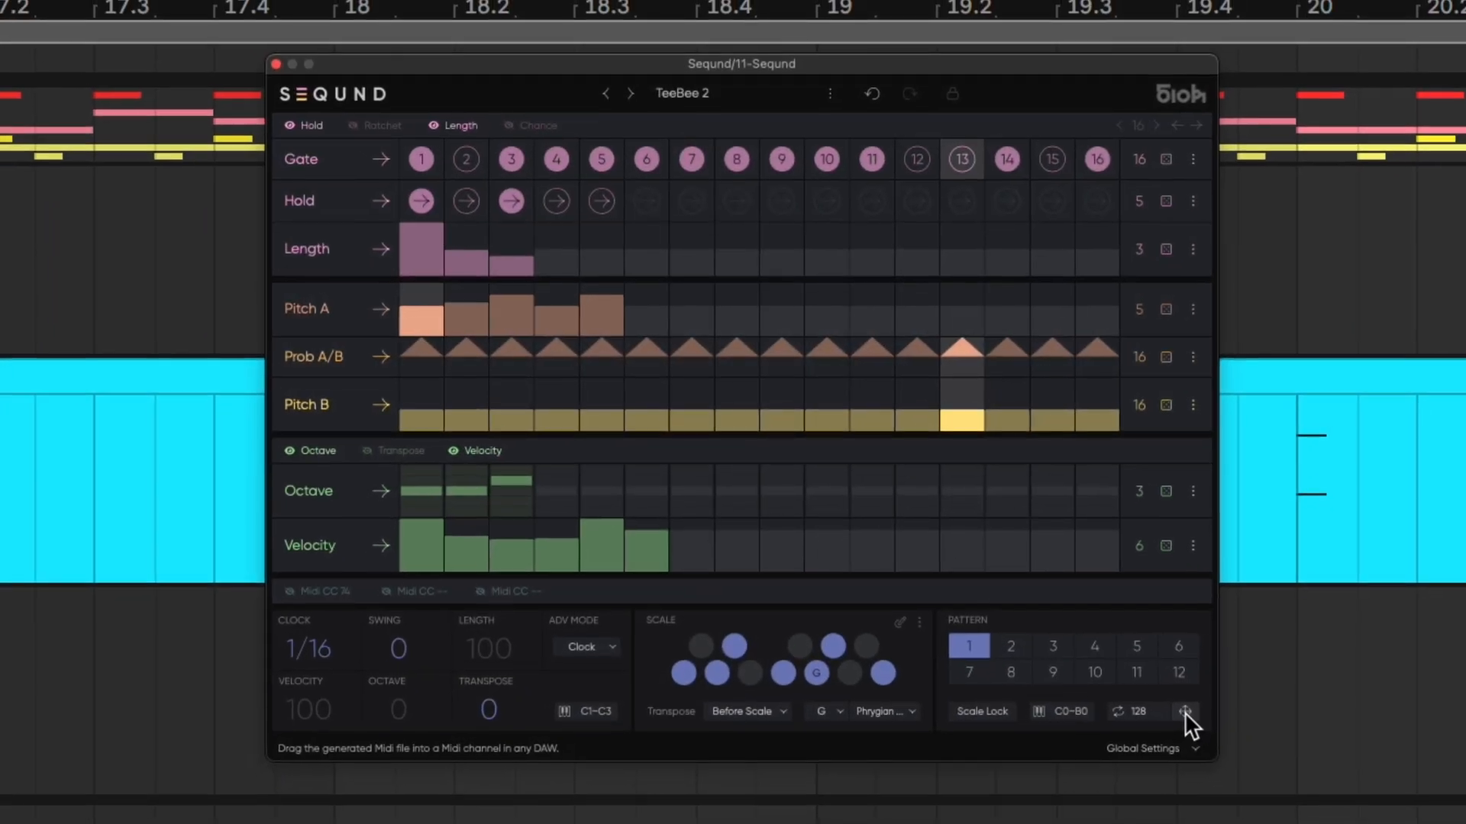
drag(128, 329, 37, 272)
key(z)
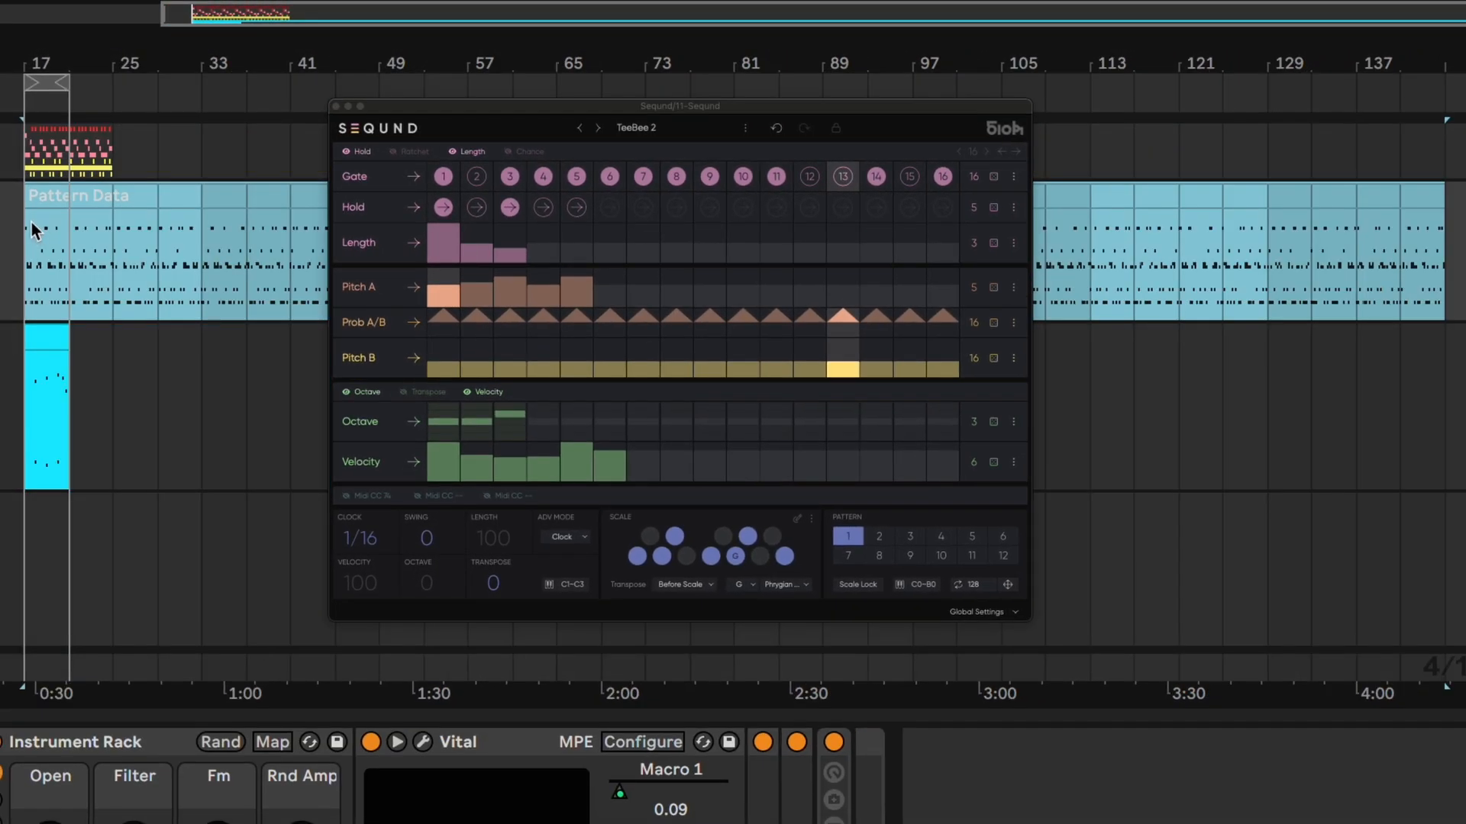
Load the Blank Preset and randomize the Gate, Pitch A and Pitch B lanes
click(636, 128)
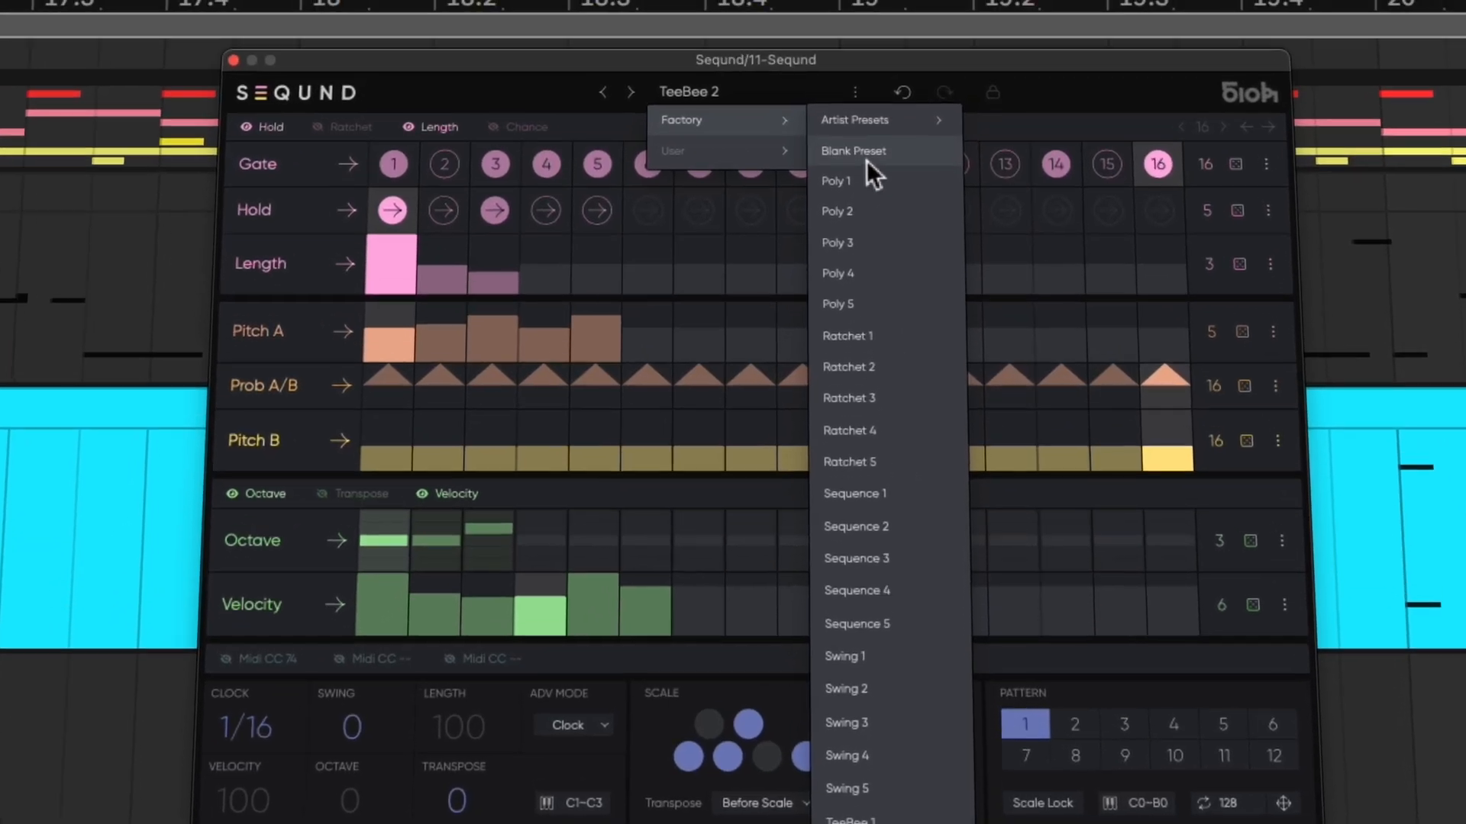
click(757, 178)
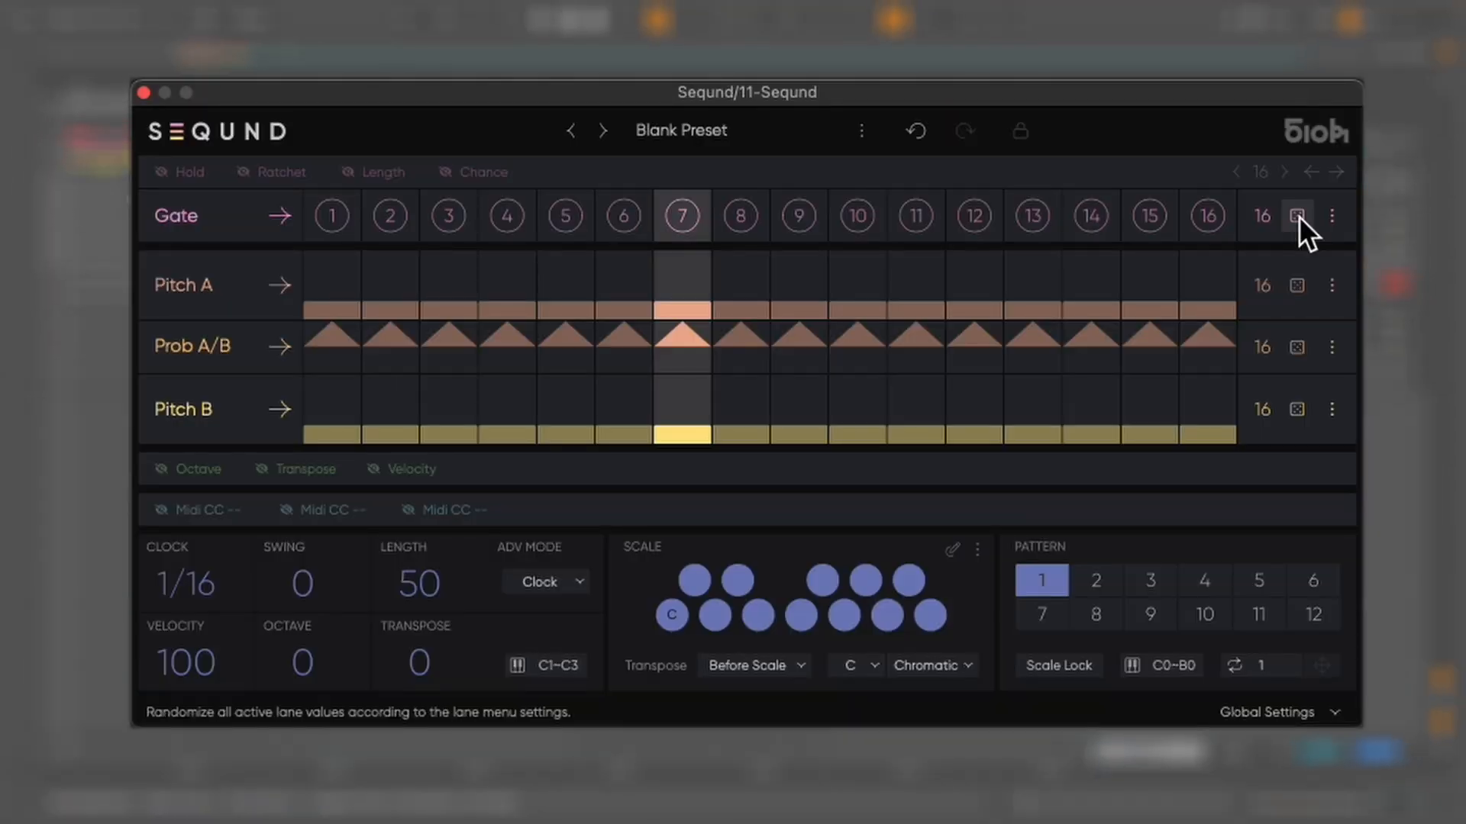
click(1257, 185)
click(1297, 287)
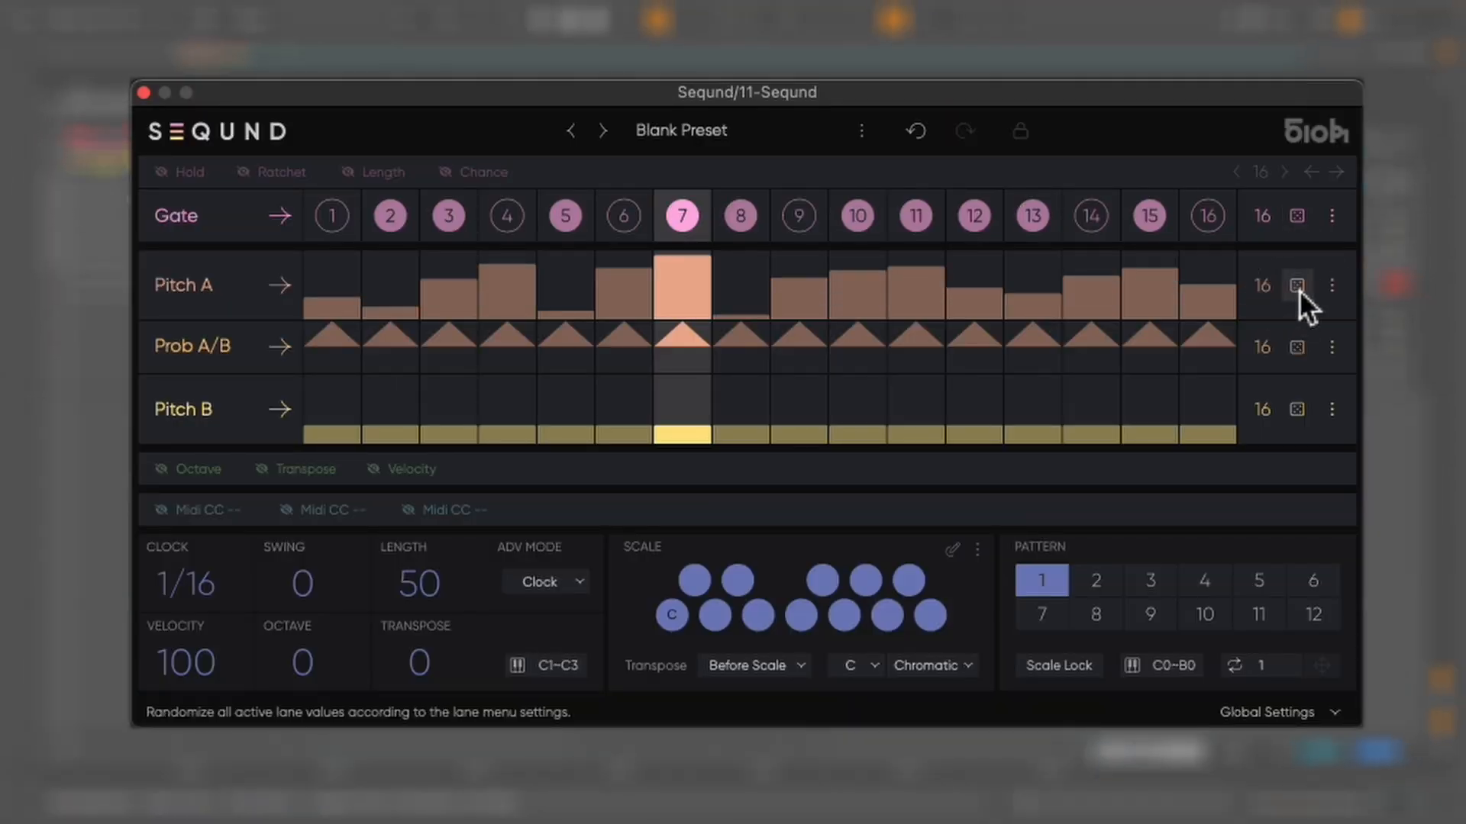
click(1298, 412)
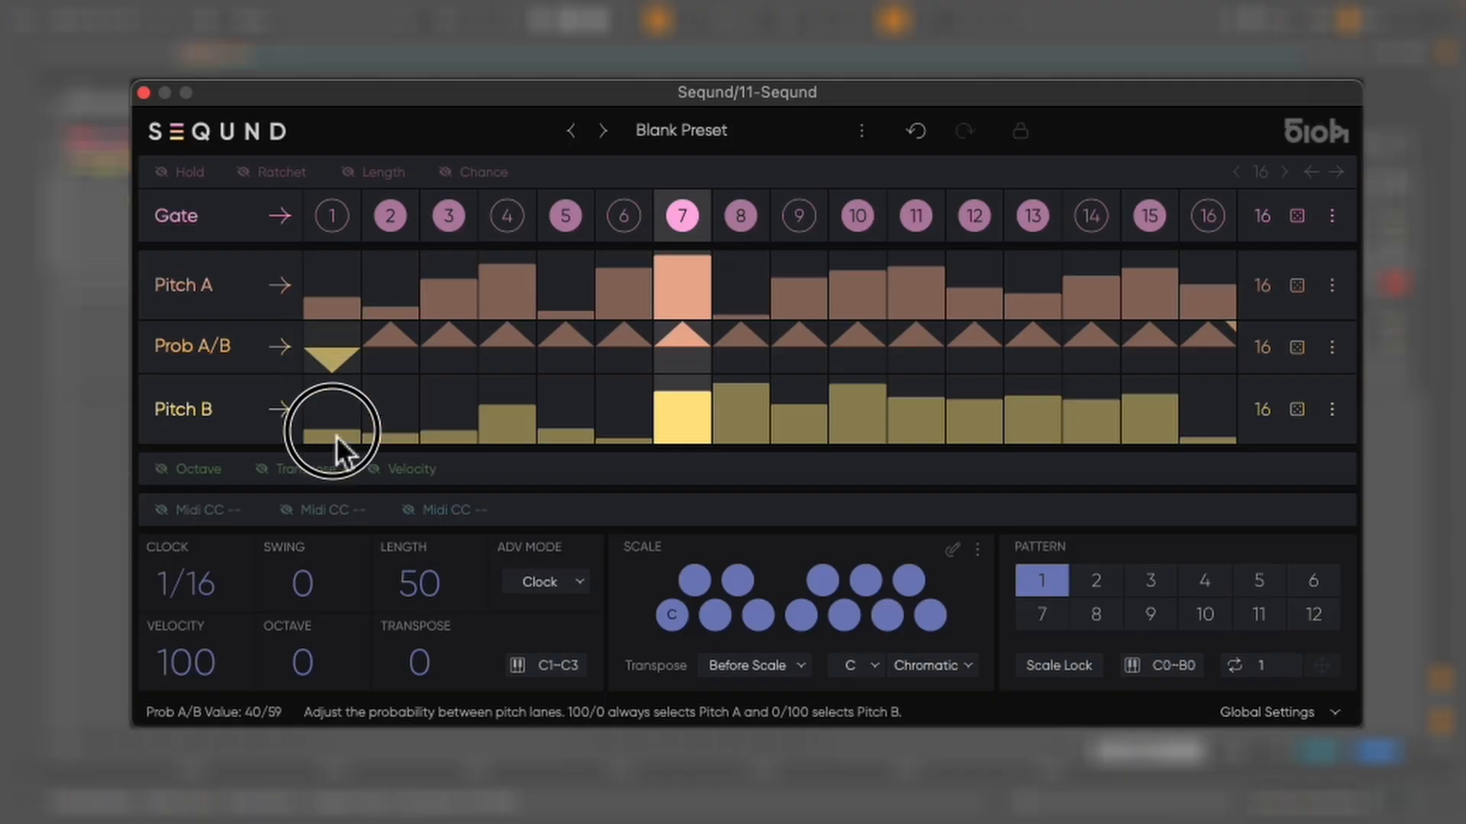
Draw the Prob A/B lane toward Pitch B across steps 1 to 12 and set the scale to Minor Blues
mouse_move(335, 450)
mouse_down()
mouse_move(786, 528)
mouse_move(968, 542)
mouse_move(996, 569)
mouse_up()
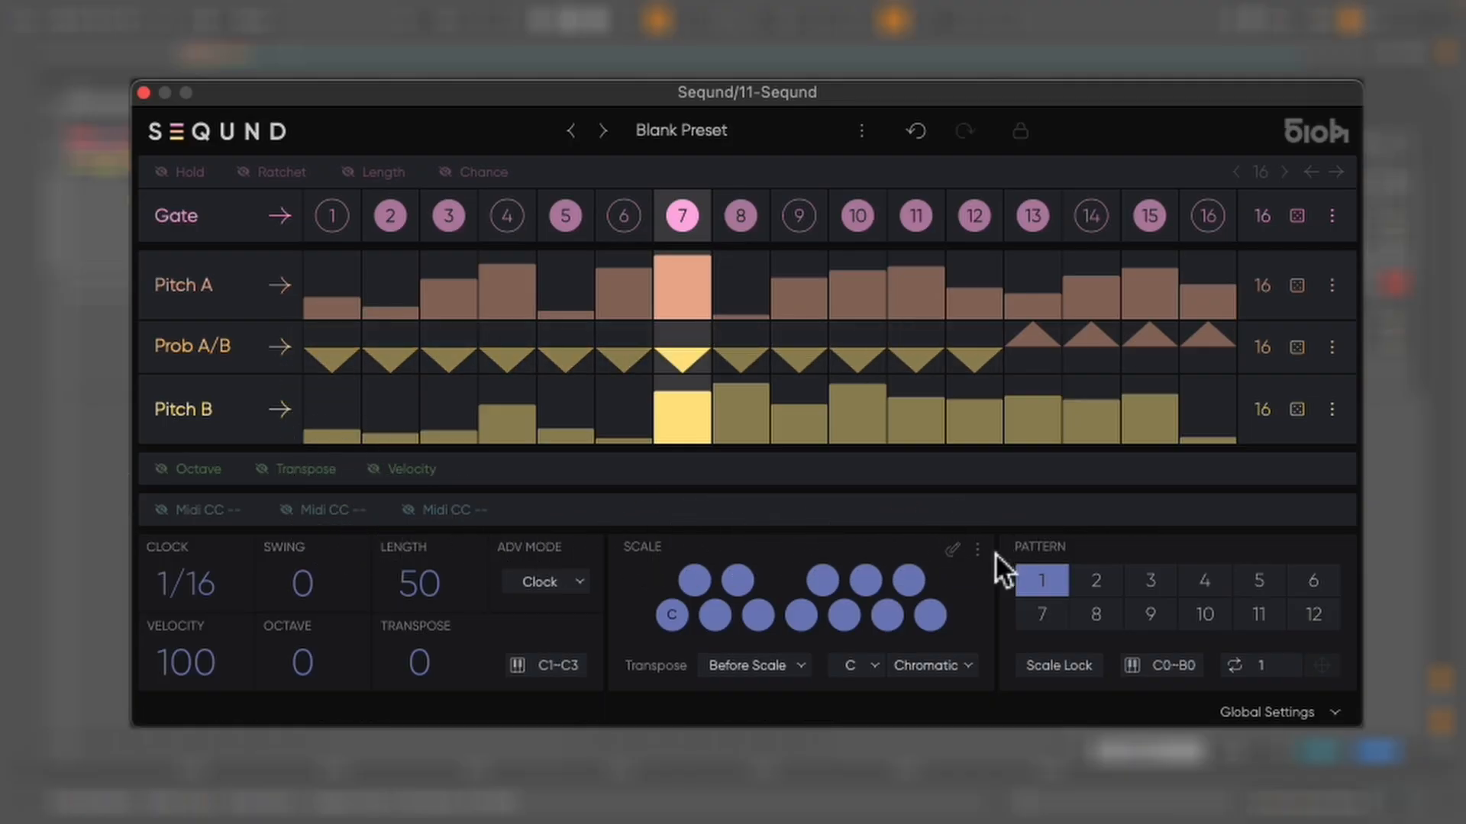
click(934, 674)
mouse_move(991, 700)
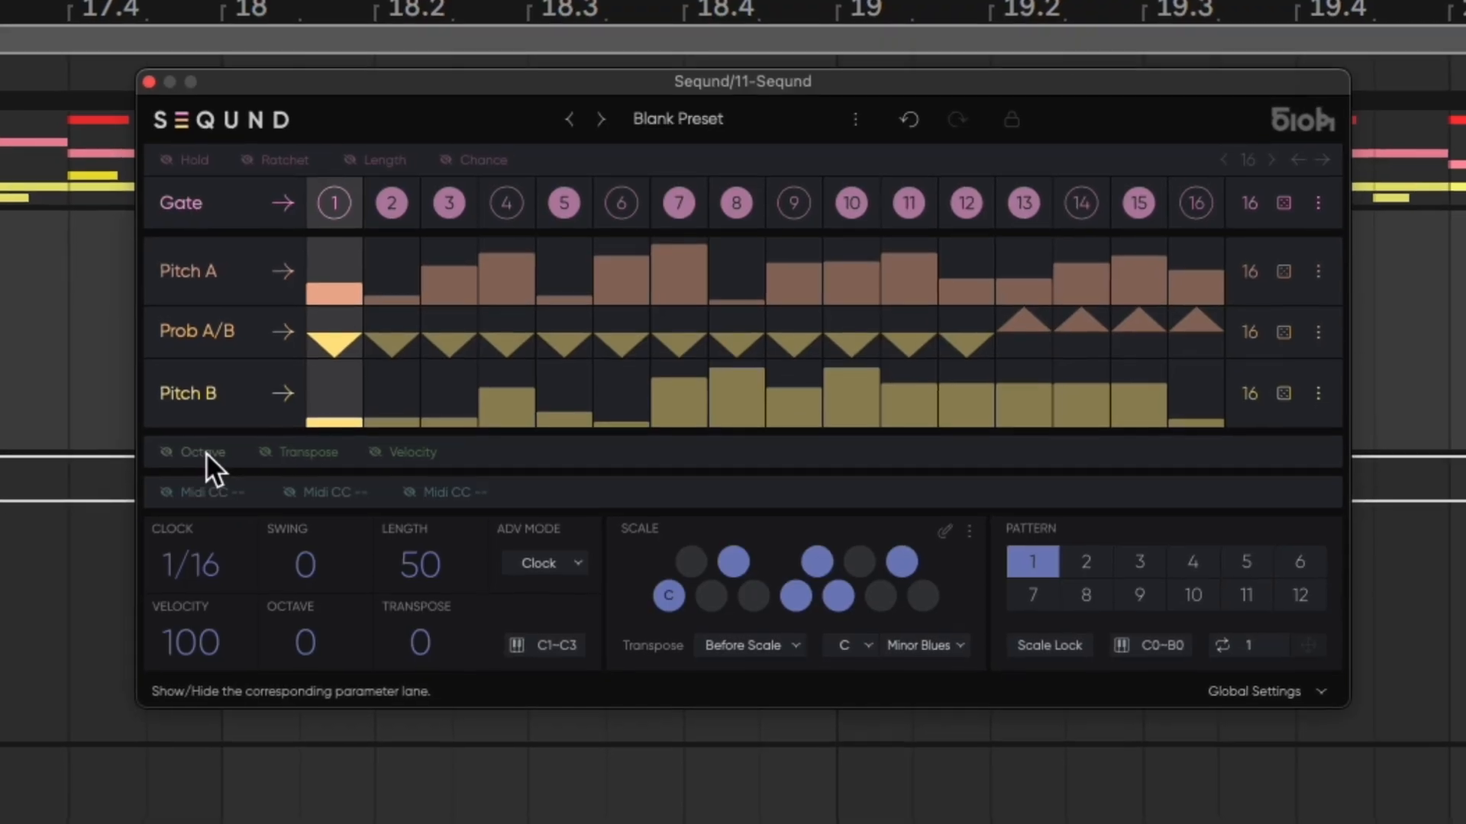
Show the Octave, Transpose and Velocity lanes
click(200, 460)
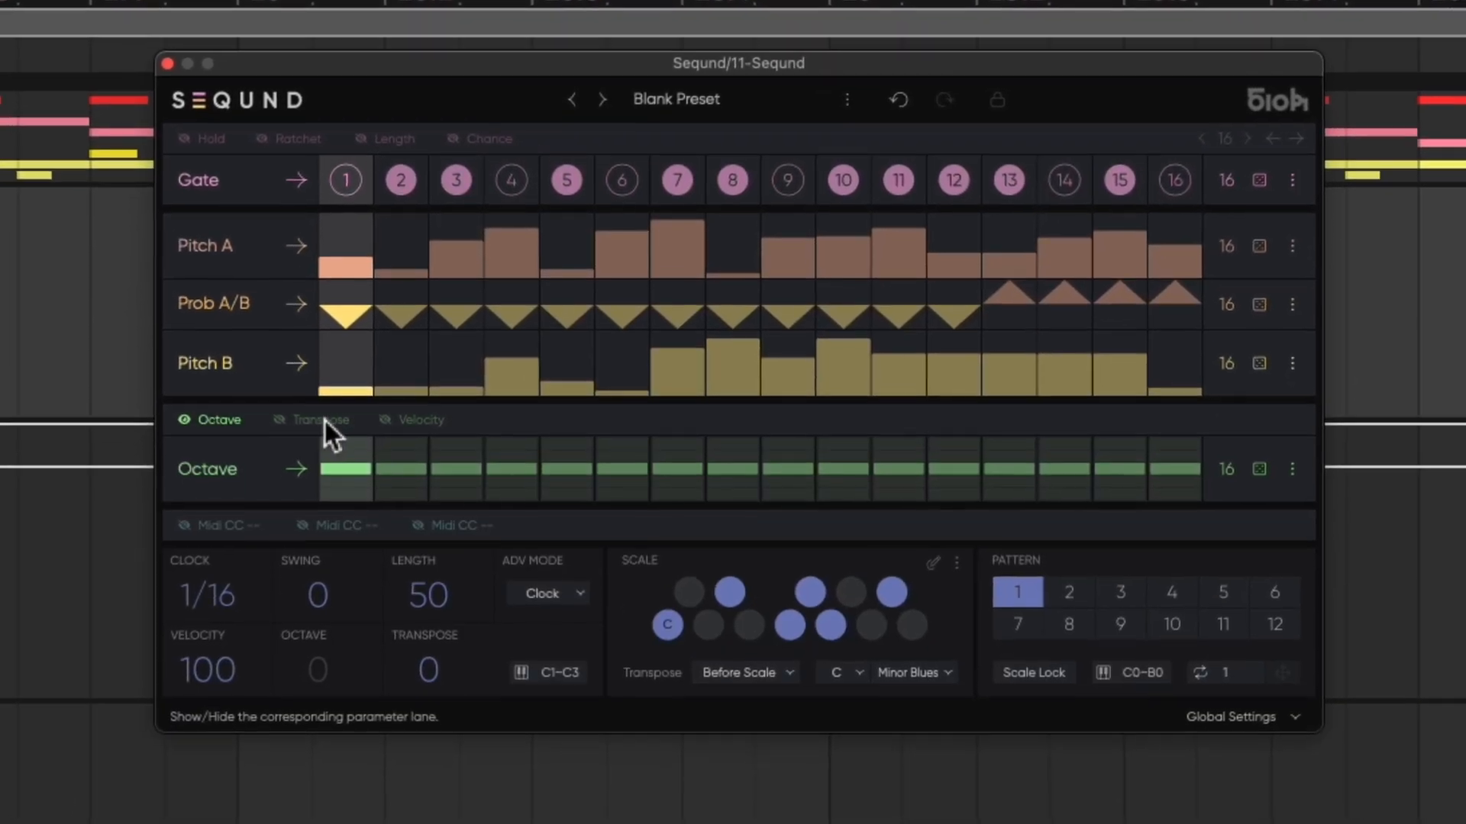
click(317, 427)
click(425, 396)
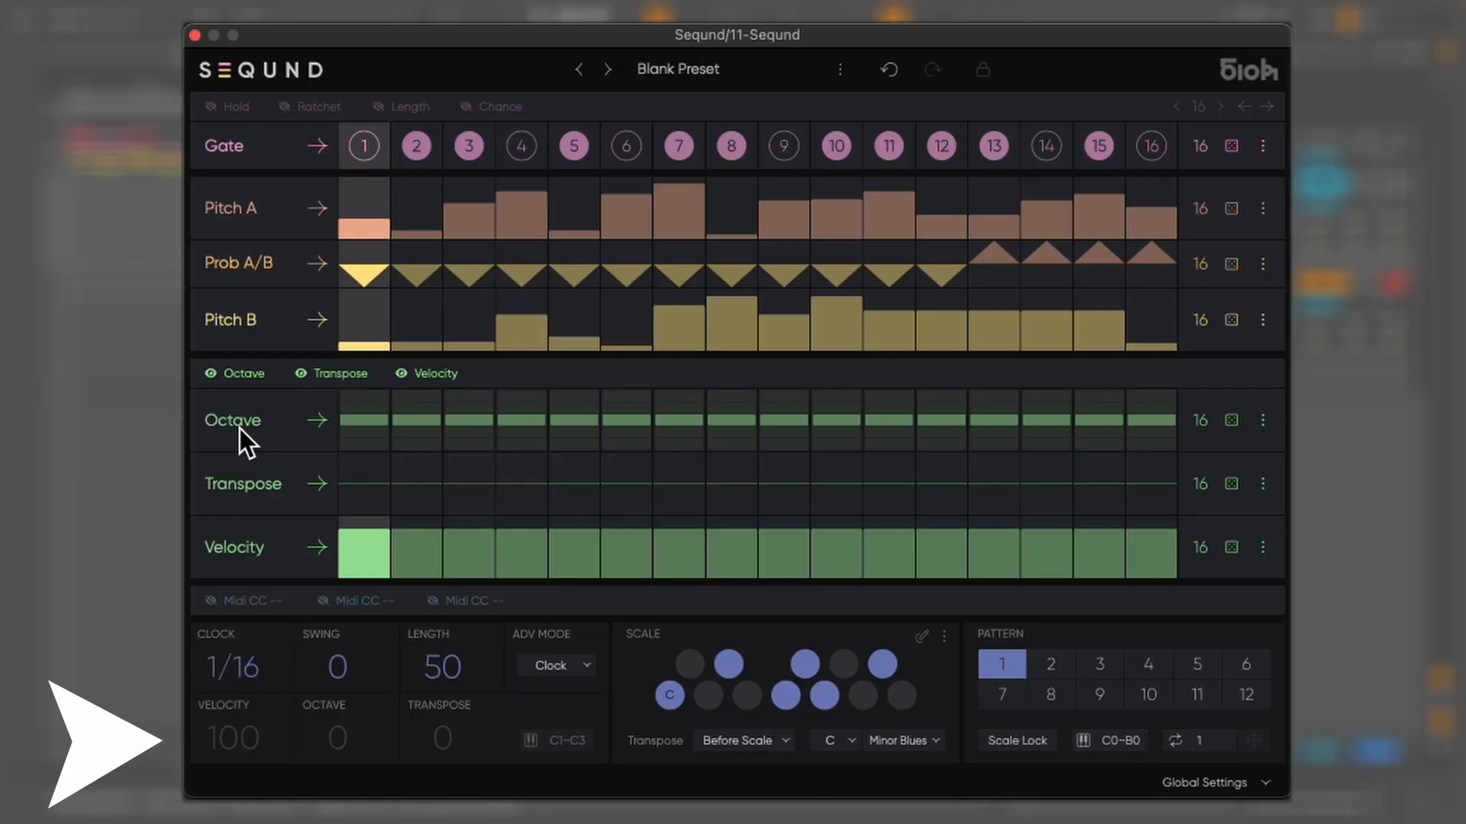
Draw descending Octave values across steps 1 to 5 and shorten the Octave lane to 5 steps
click(366, 397)
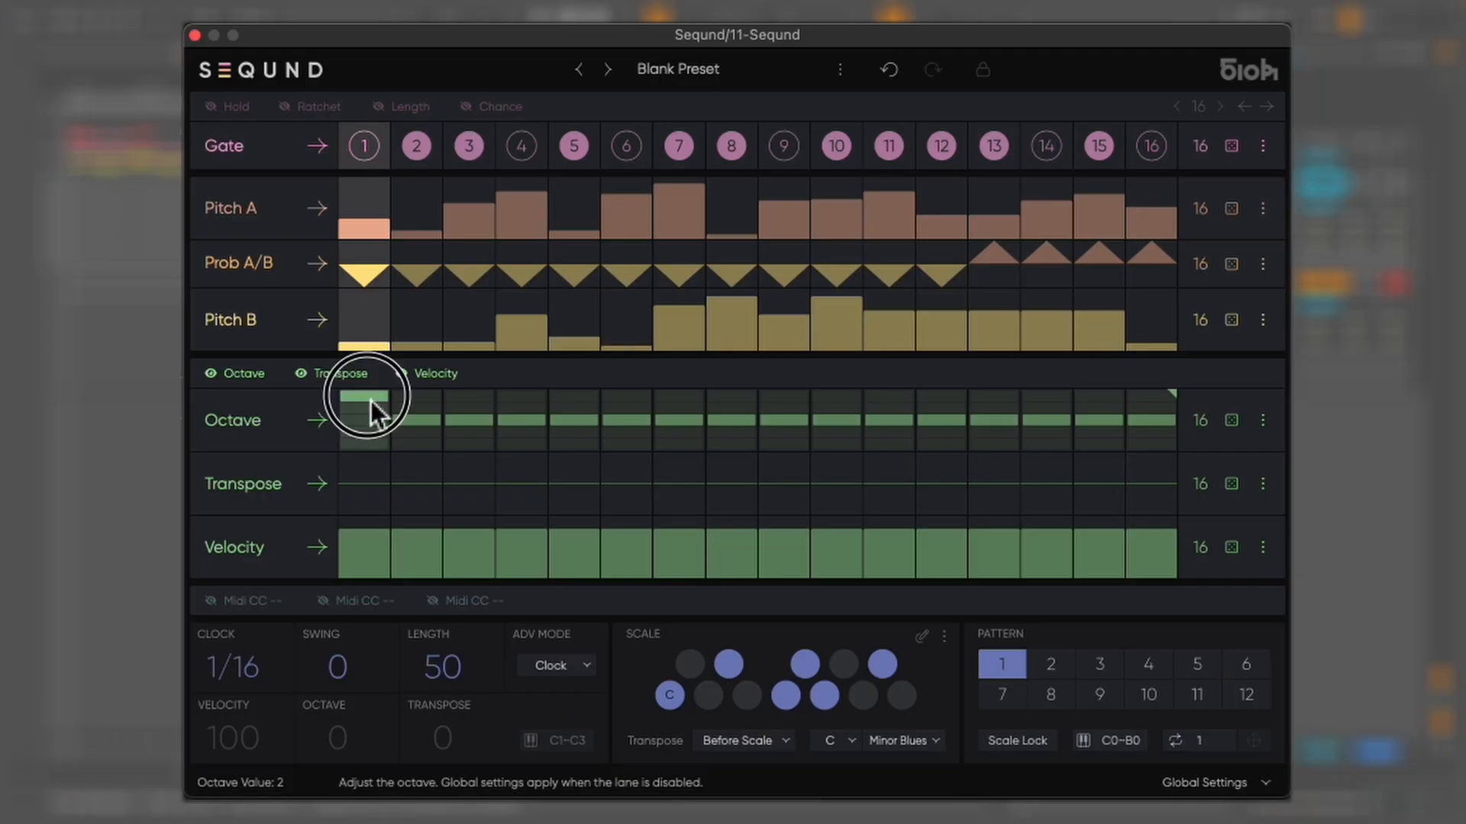
click(429, 409)
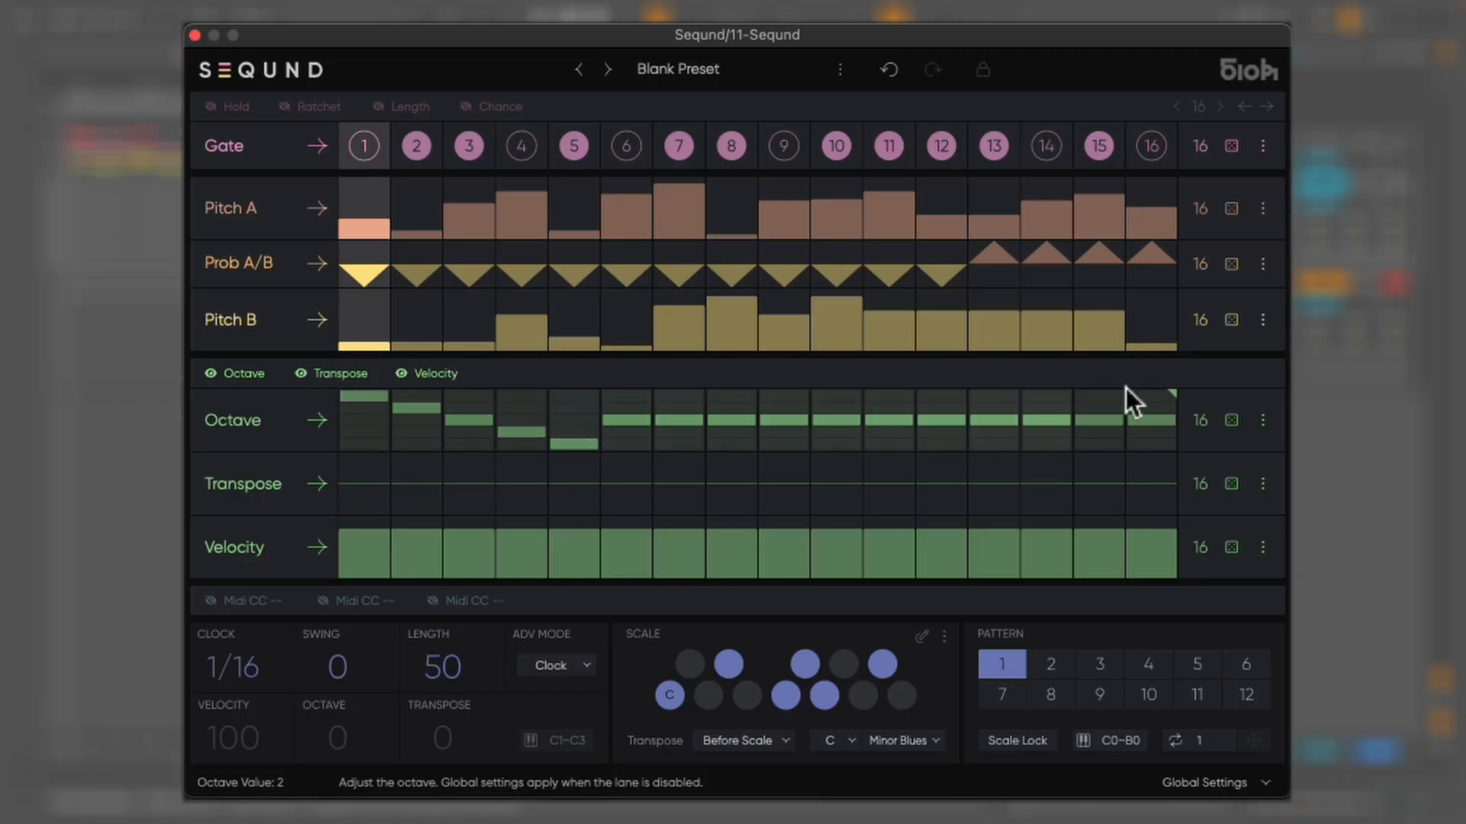
drag(1171, 395, 599, 401)
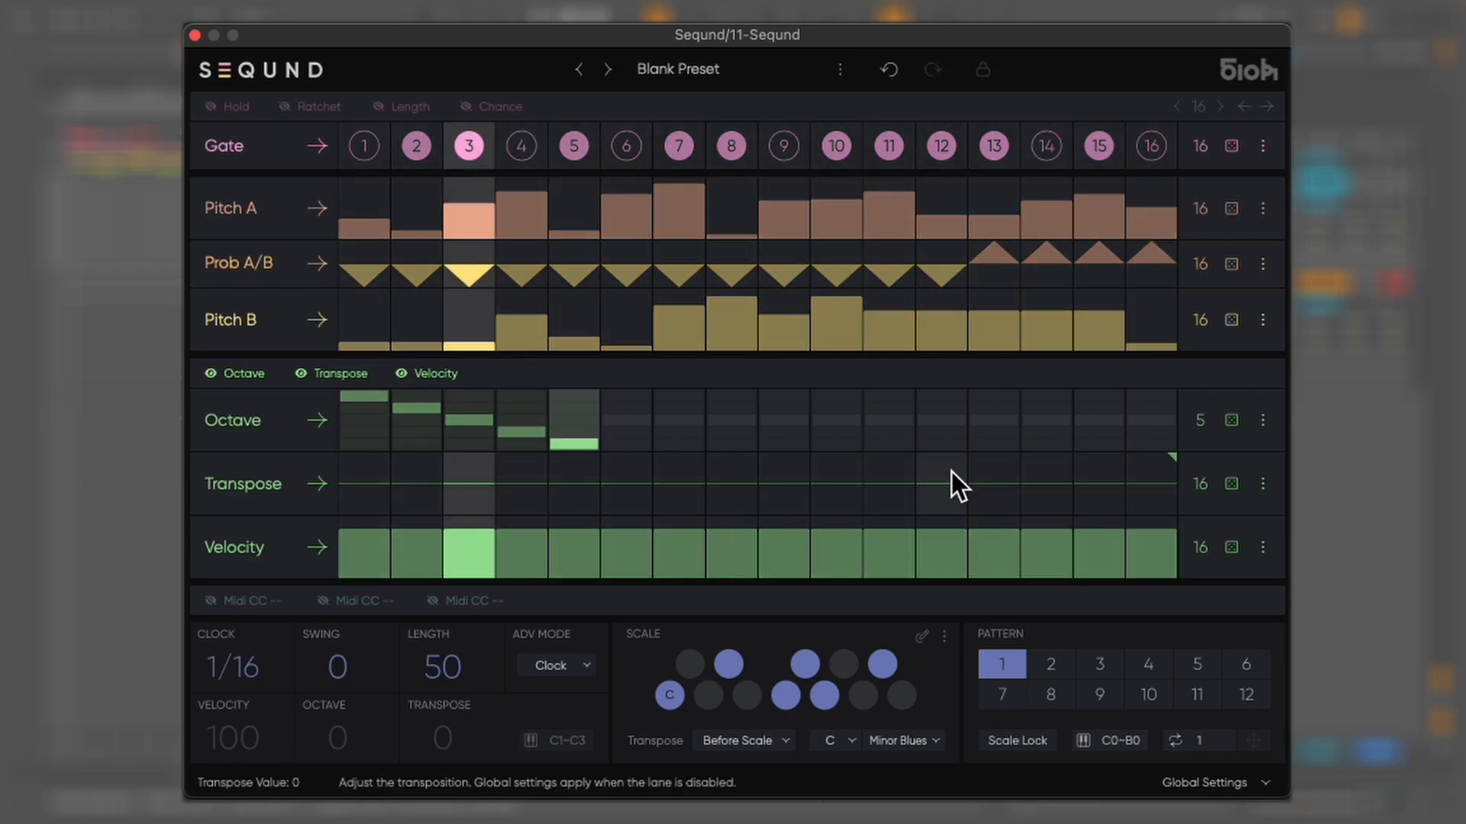
Raise the Transpose lane at steps 8, 10 and 12, and randomize the Velocity lane
drag(952, 472, 951, 430)
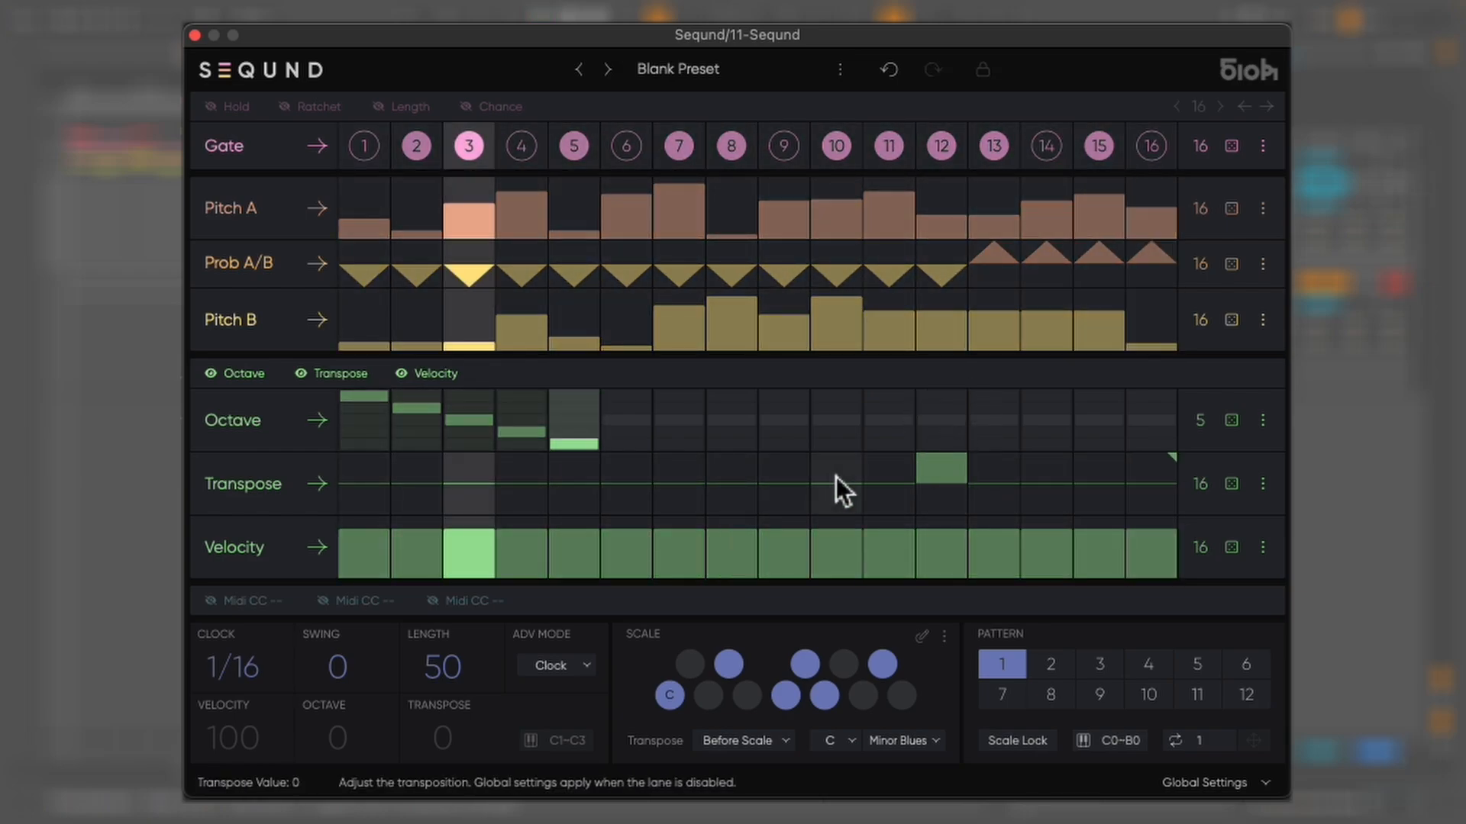
drag(836, 478, 837, 369)
drag(736, 472, 745, 368)
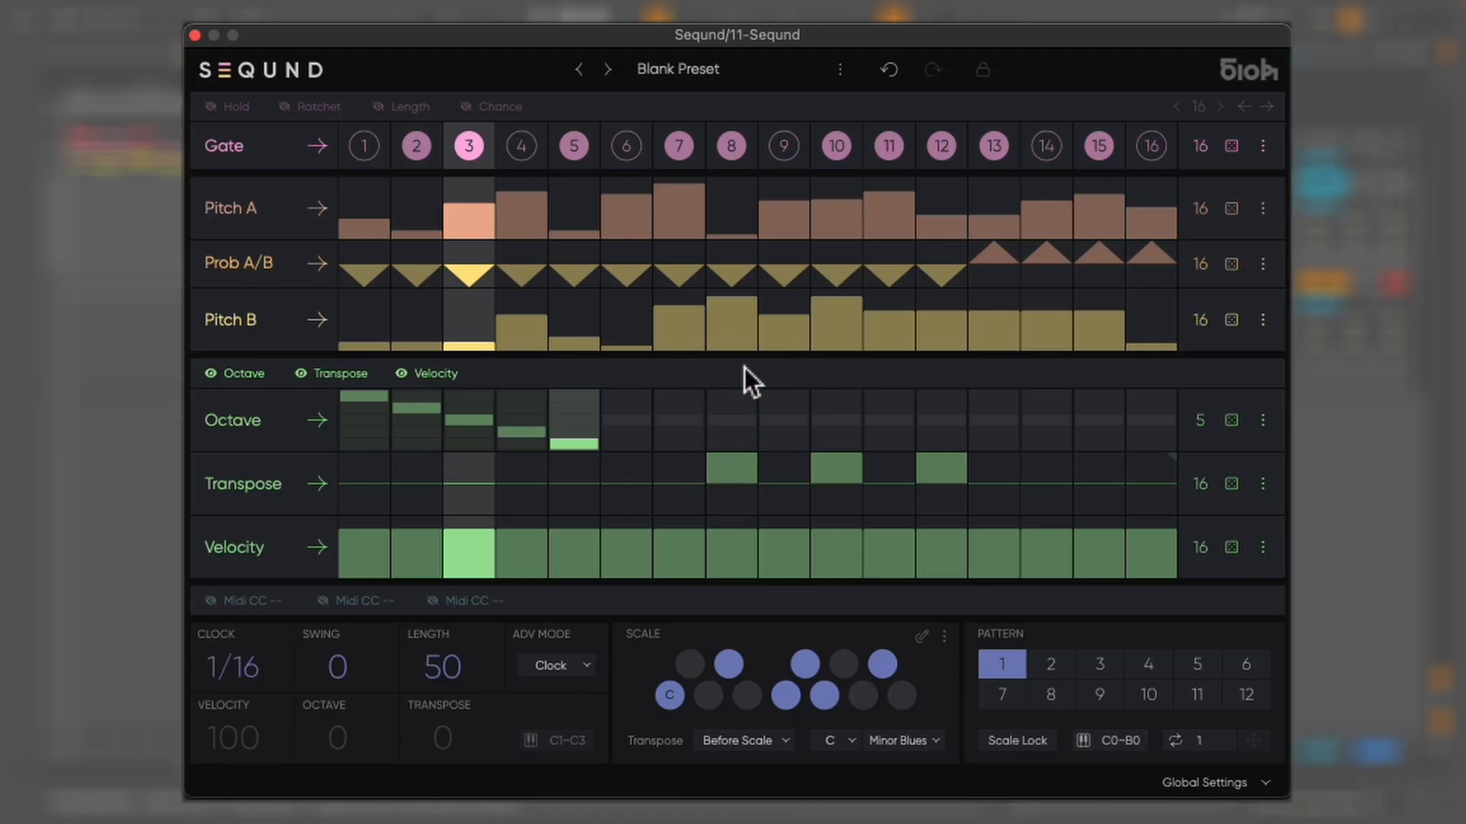
click(1233, 551)
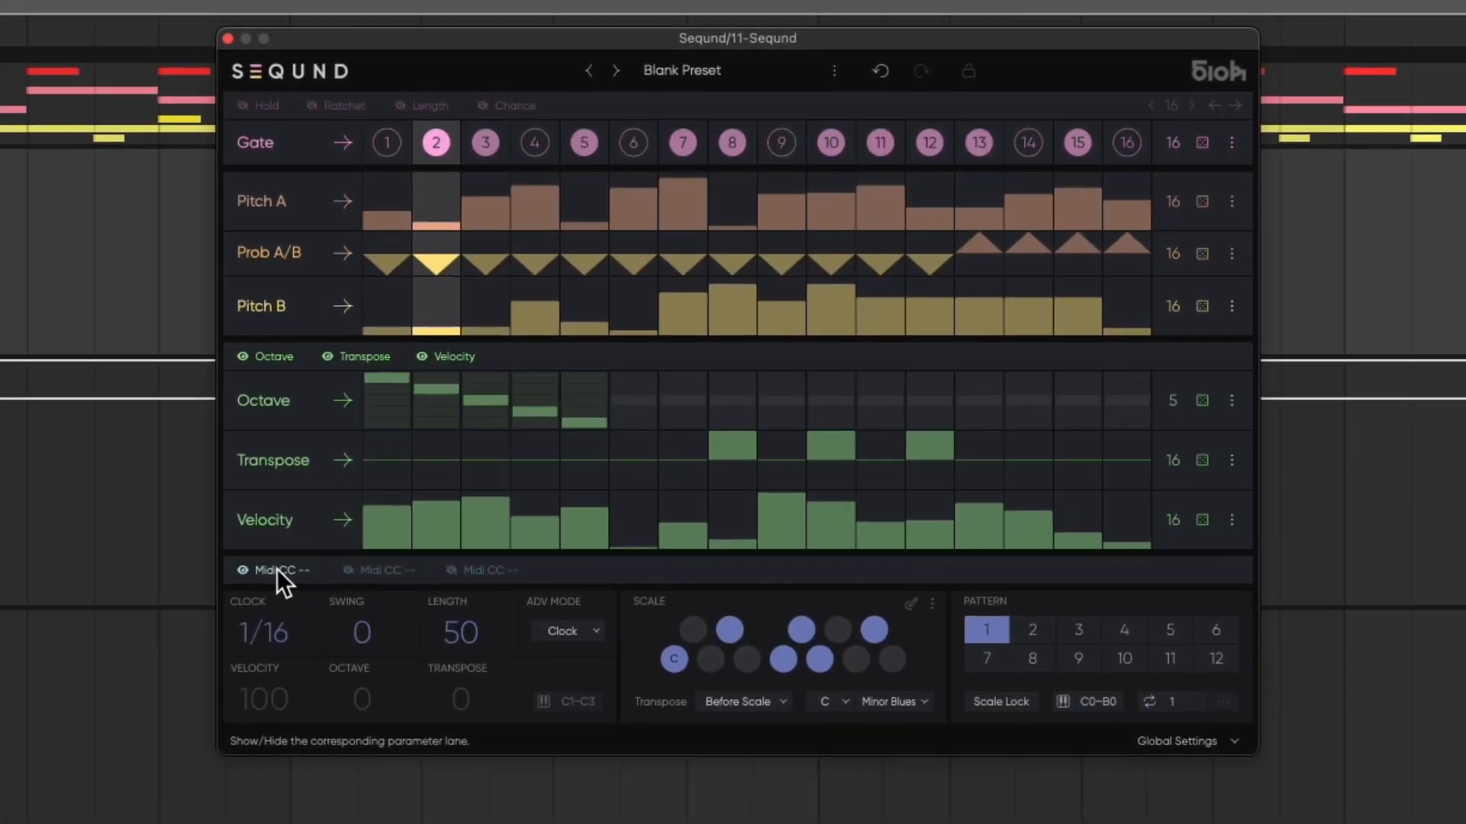
Show the three MIDI CC lanes
click(277, 569)
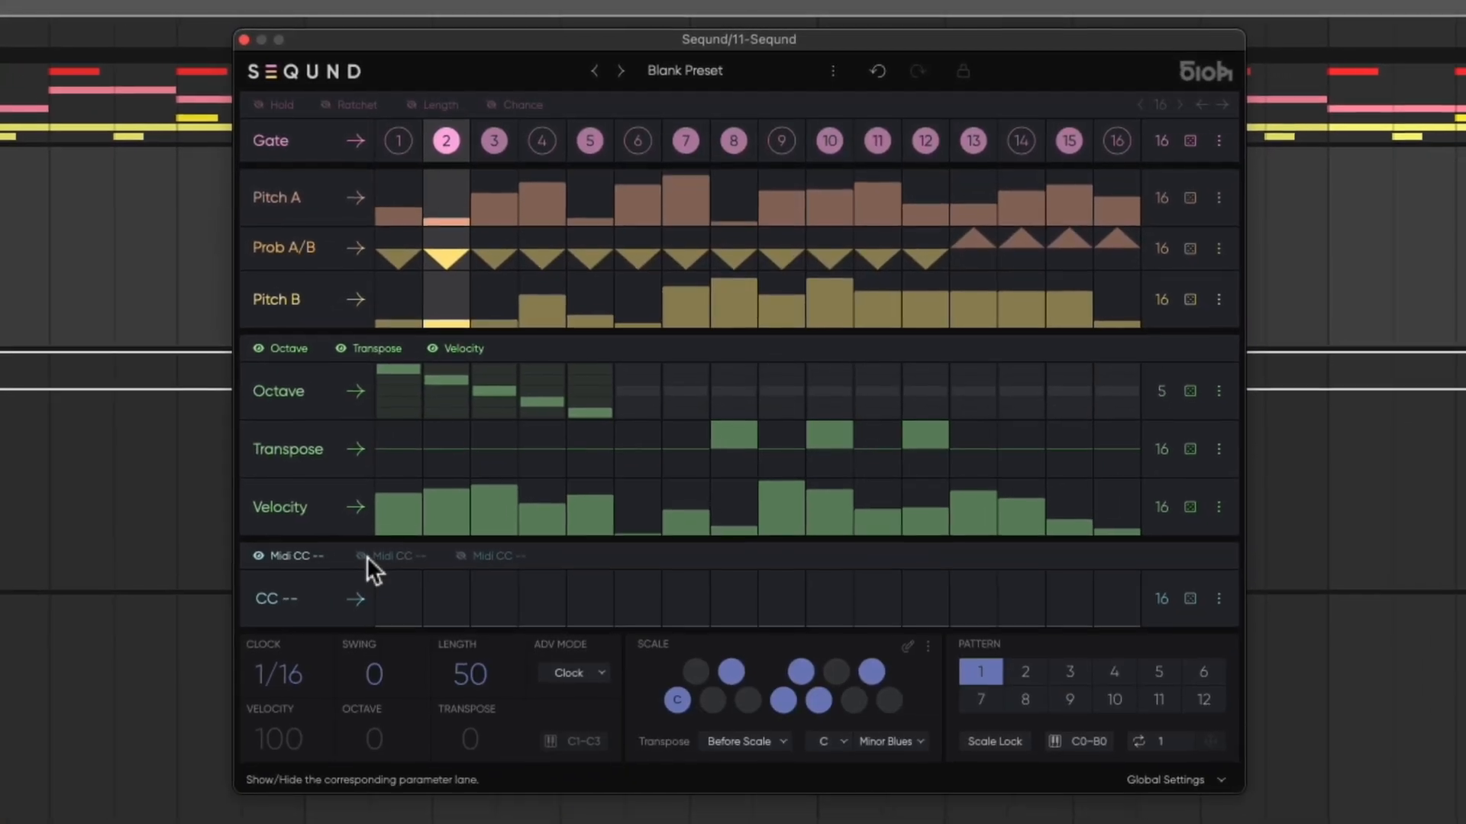
click(382, 556)
click(493, 555)
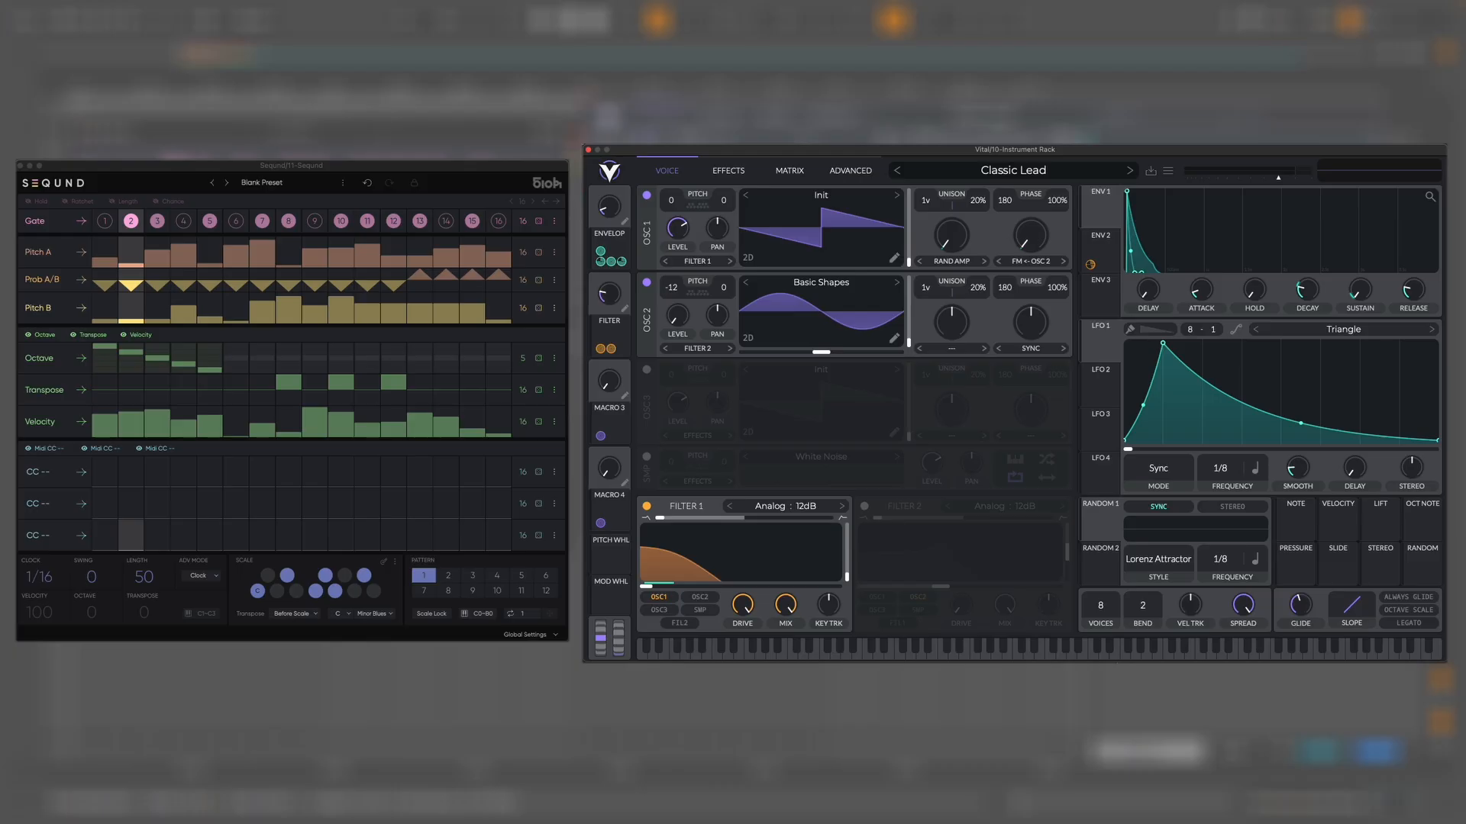
Set the first MIDI CC lane to CC 1 and randomize its values
click(51, 473)
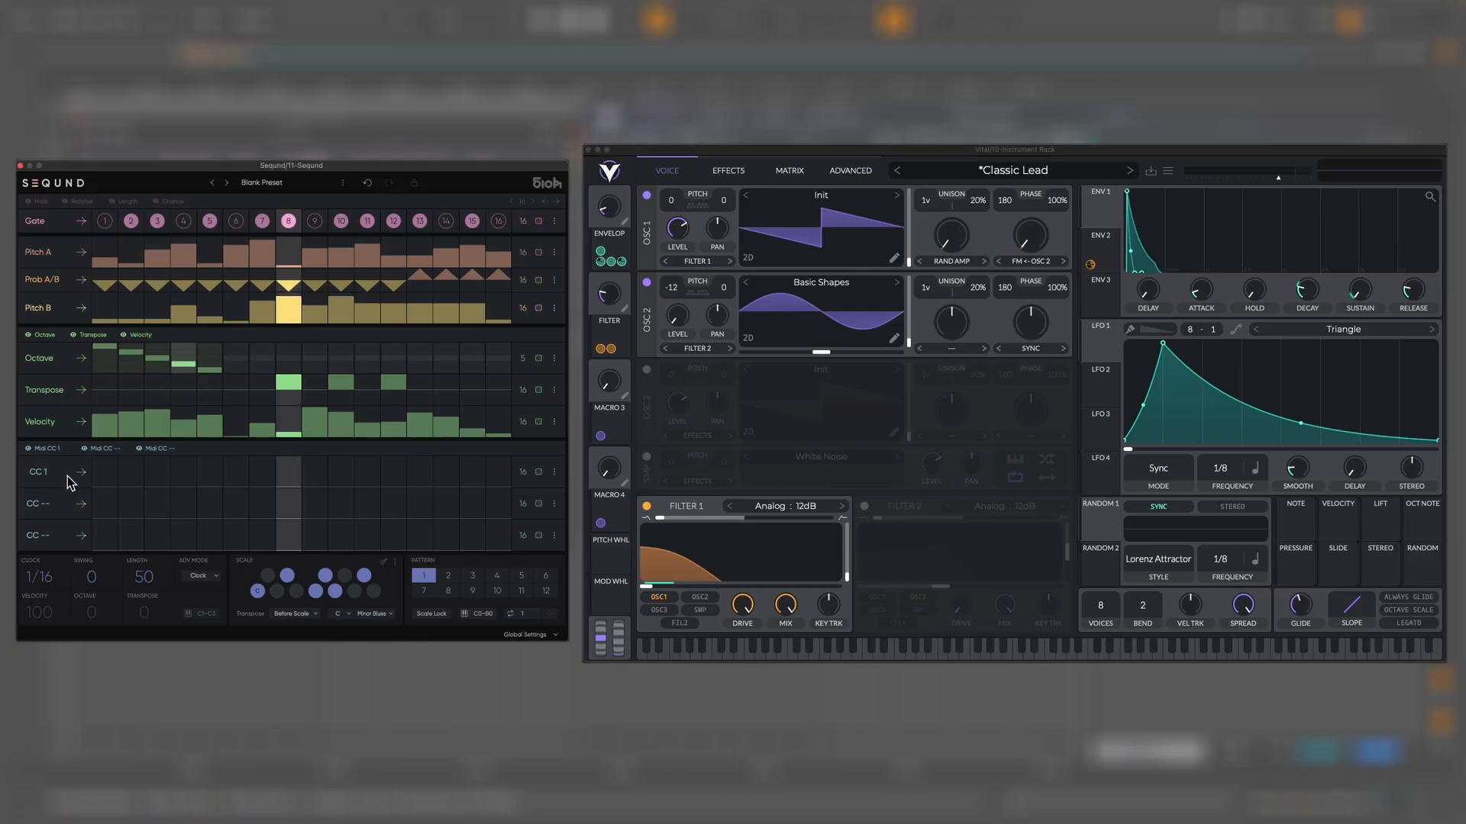
click(539, 473)
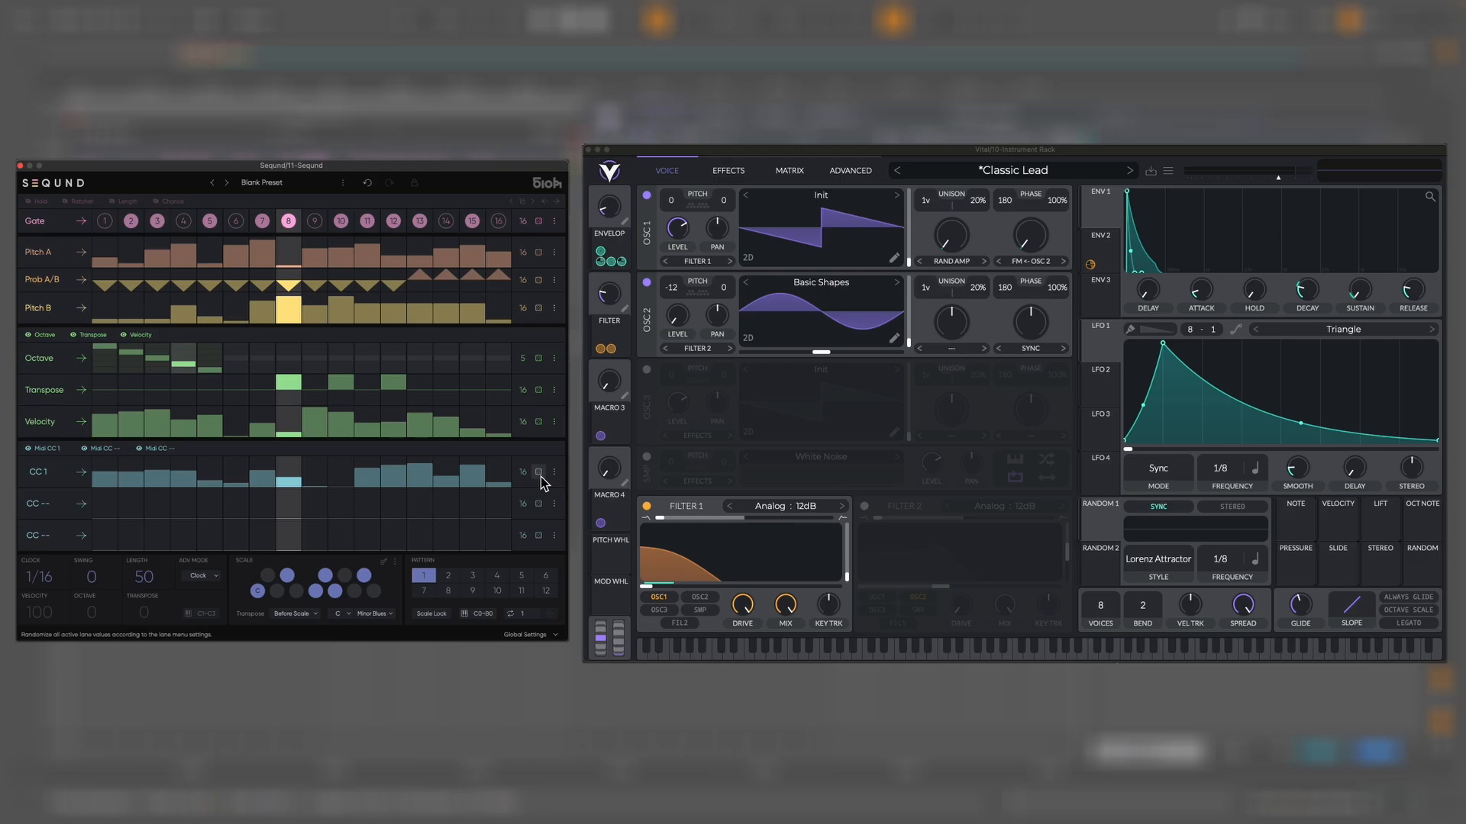
Map Vital's Envelope macro knob to the incoming CC through MIDI learn
click(620, 298)
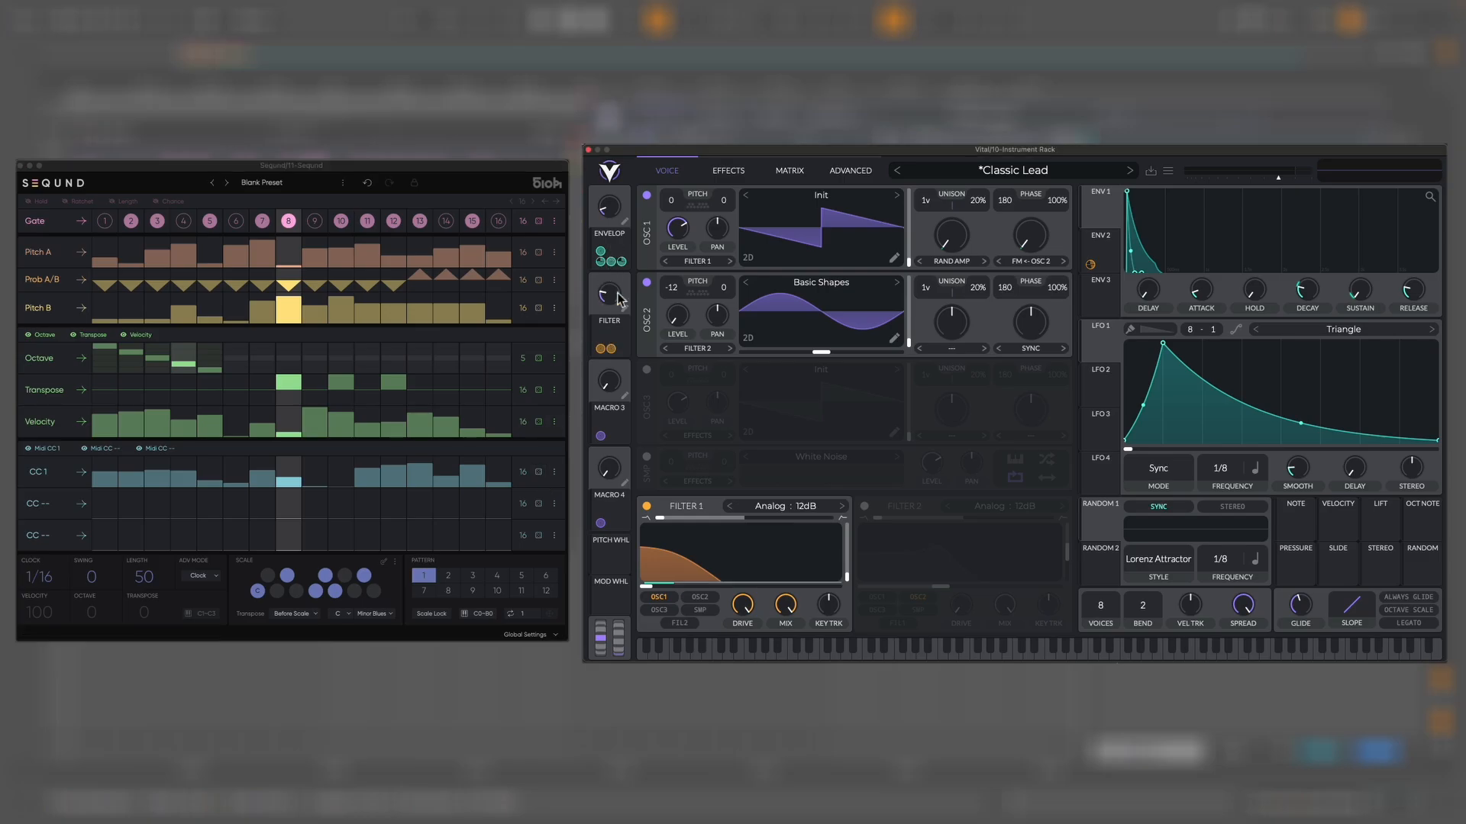
right_click(611, 220)
click(638, 242)
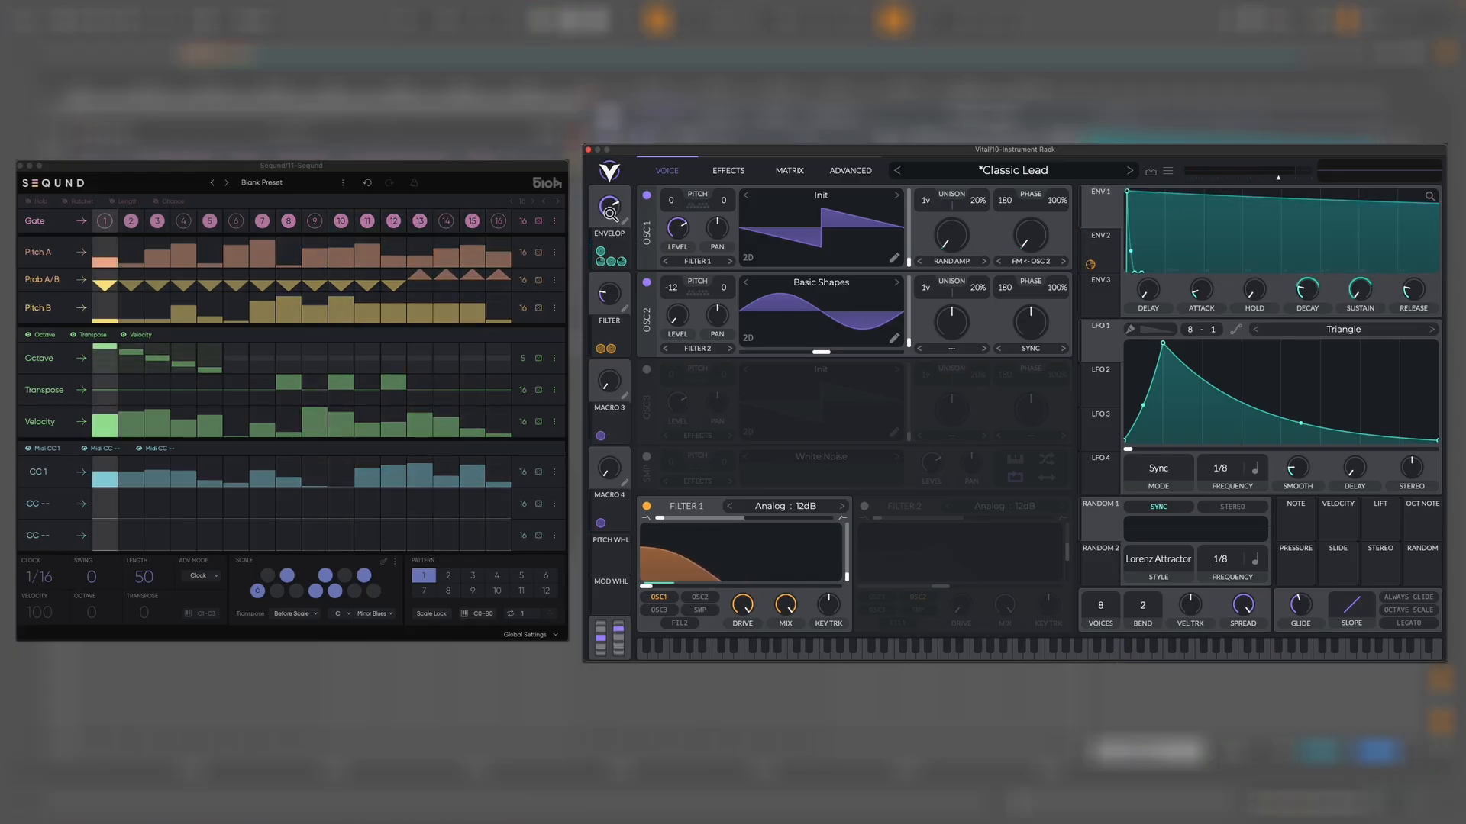
Lower the maximum randomization range in the CC 1 lane's menu
click(555, 473)
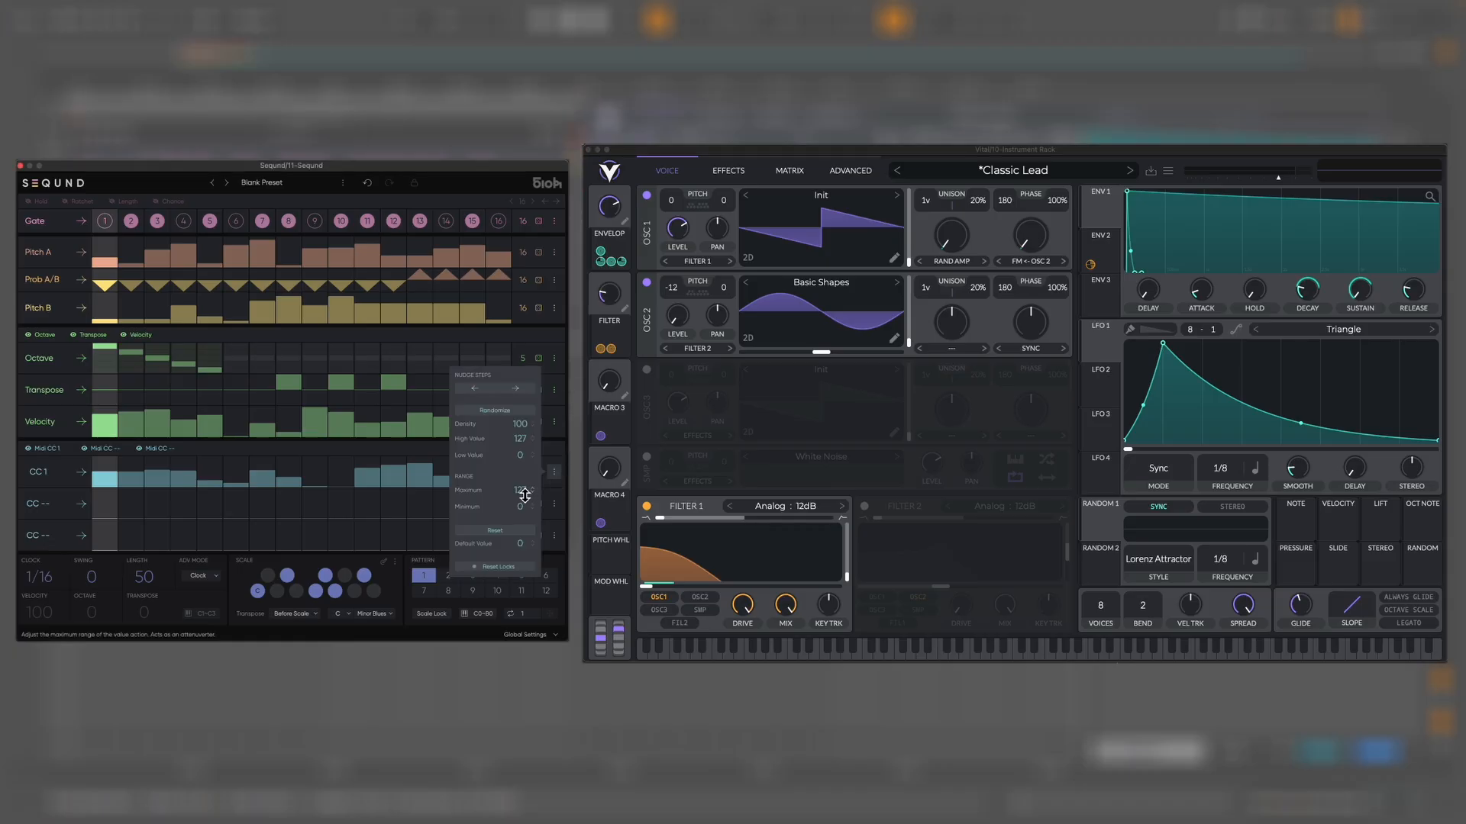
drag(522, 491, 525, 551)
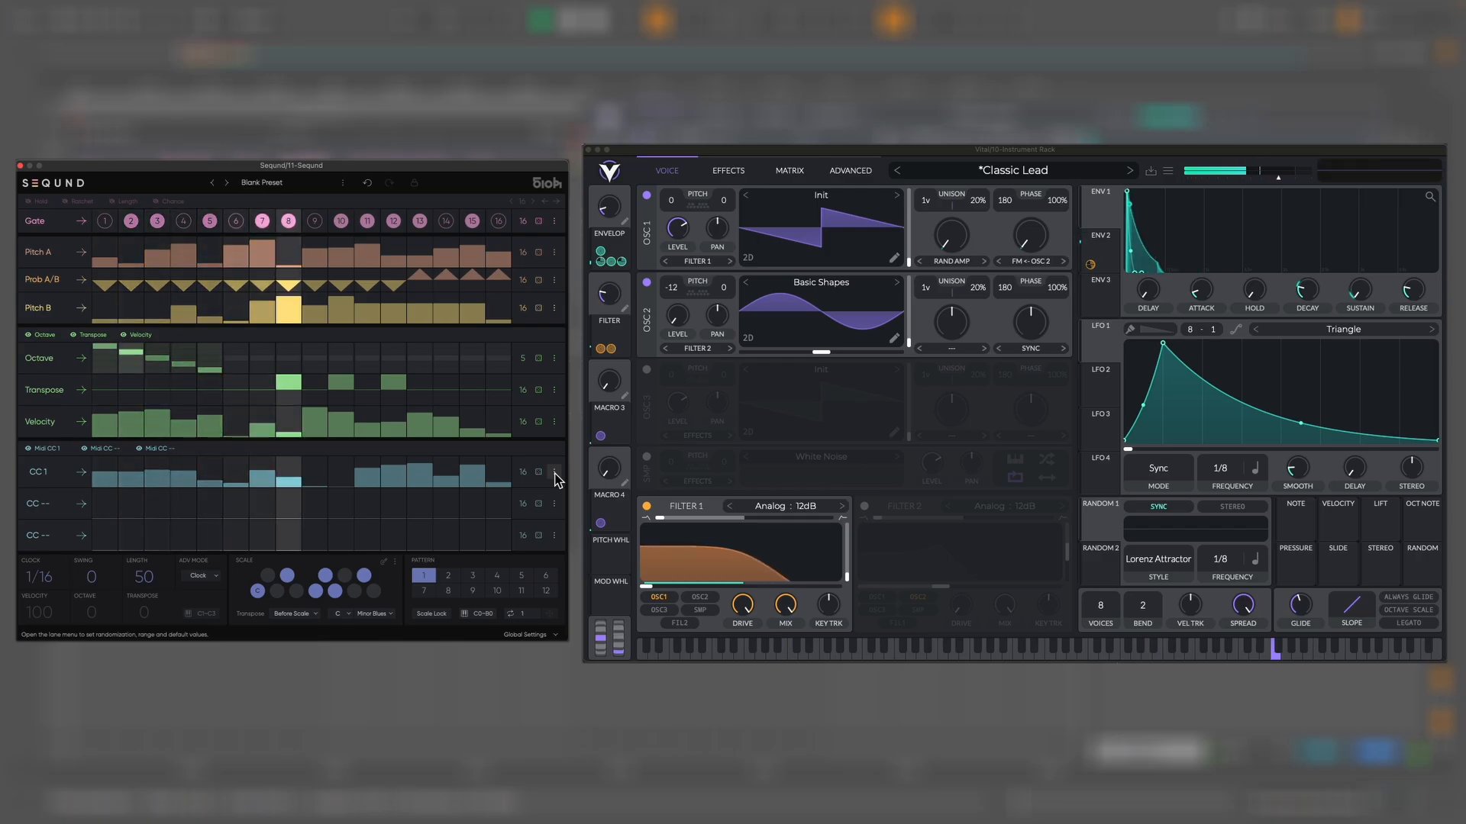
Randomize the Velocity lane, then undo and redo that randomization
click(1136, 444)
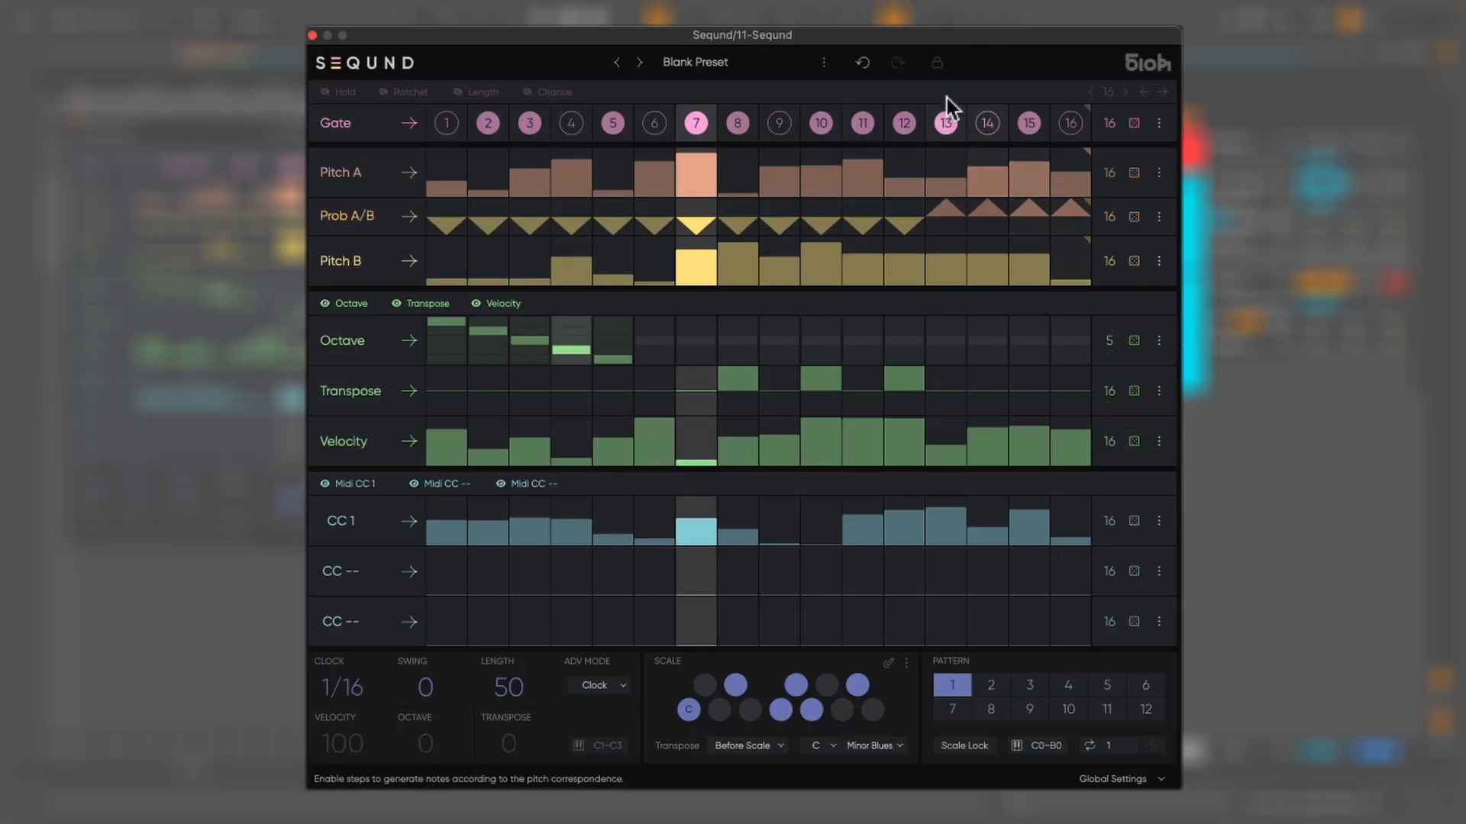
click(865, 64)
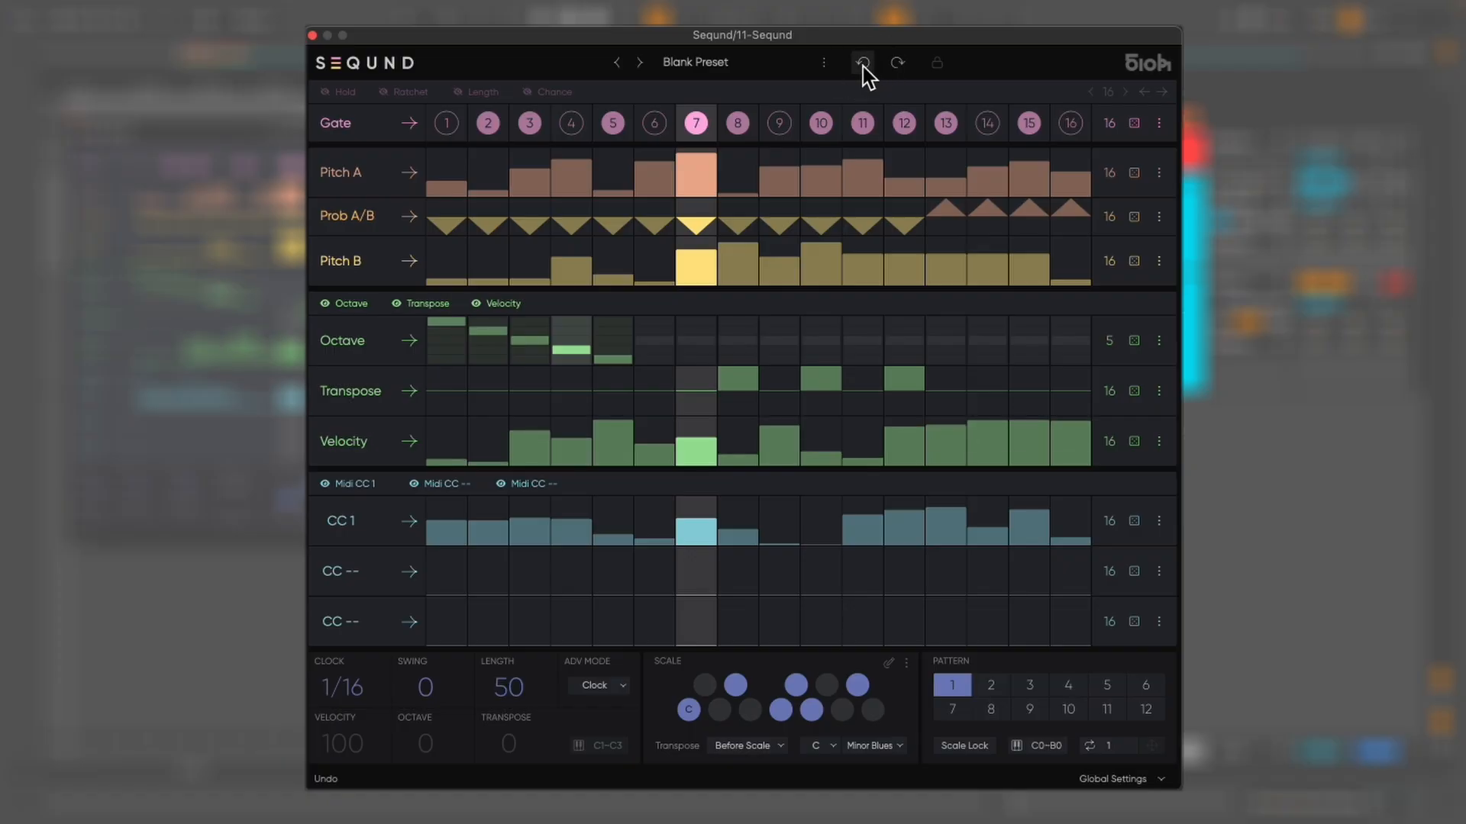
click(899, 64)
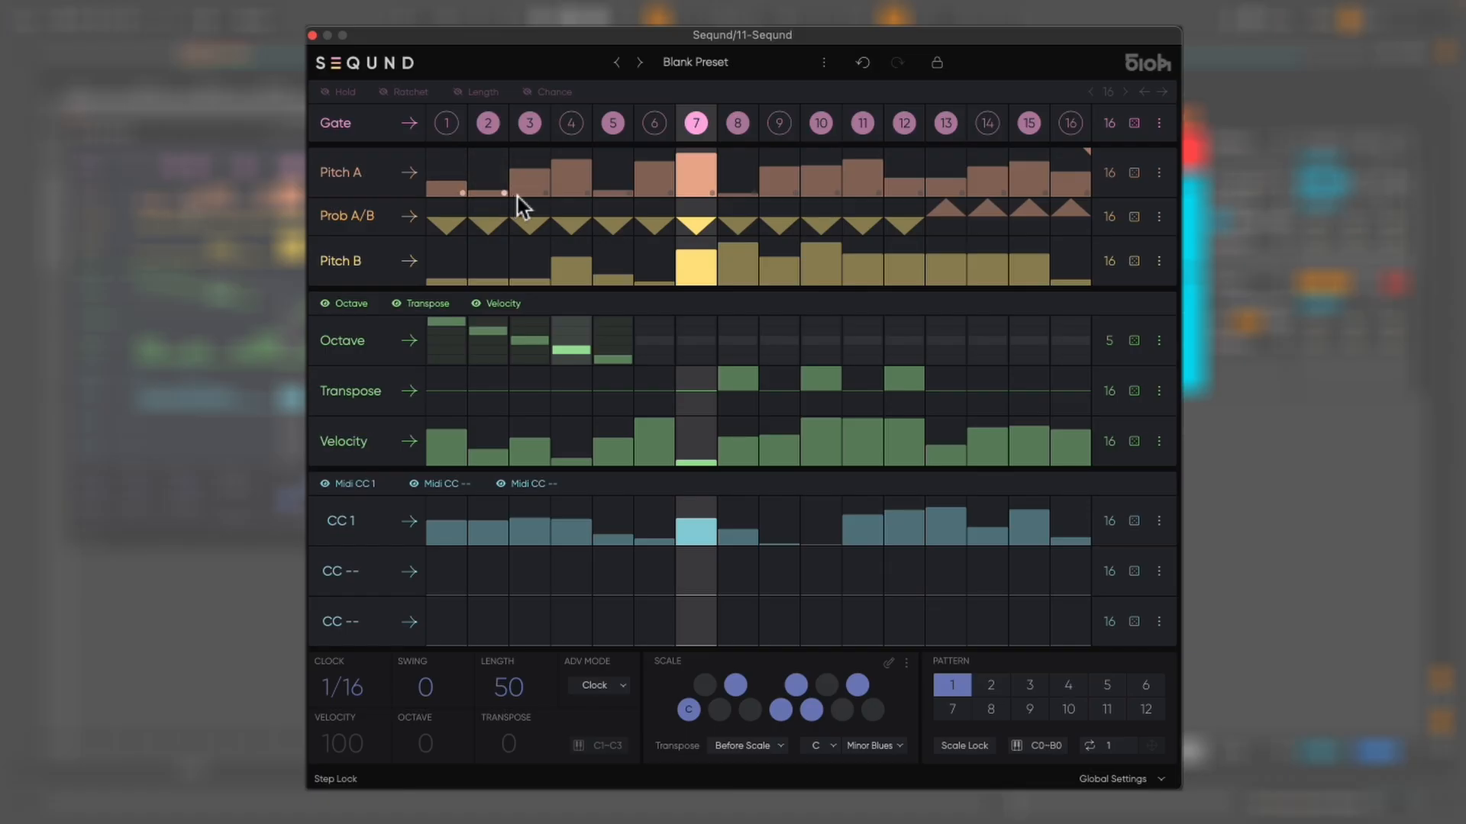
Lock a Pitch A step and randomize the Pitch A lane repeatedly
click(542, 193)
click(1134, 174)
click(1134, 174)
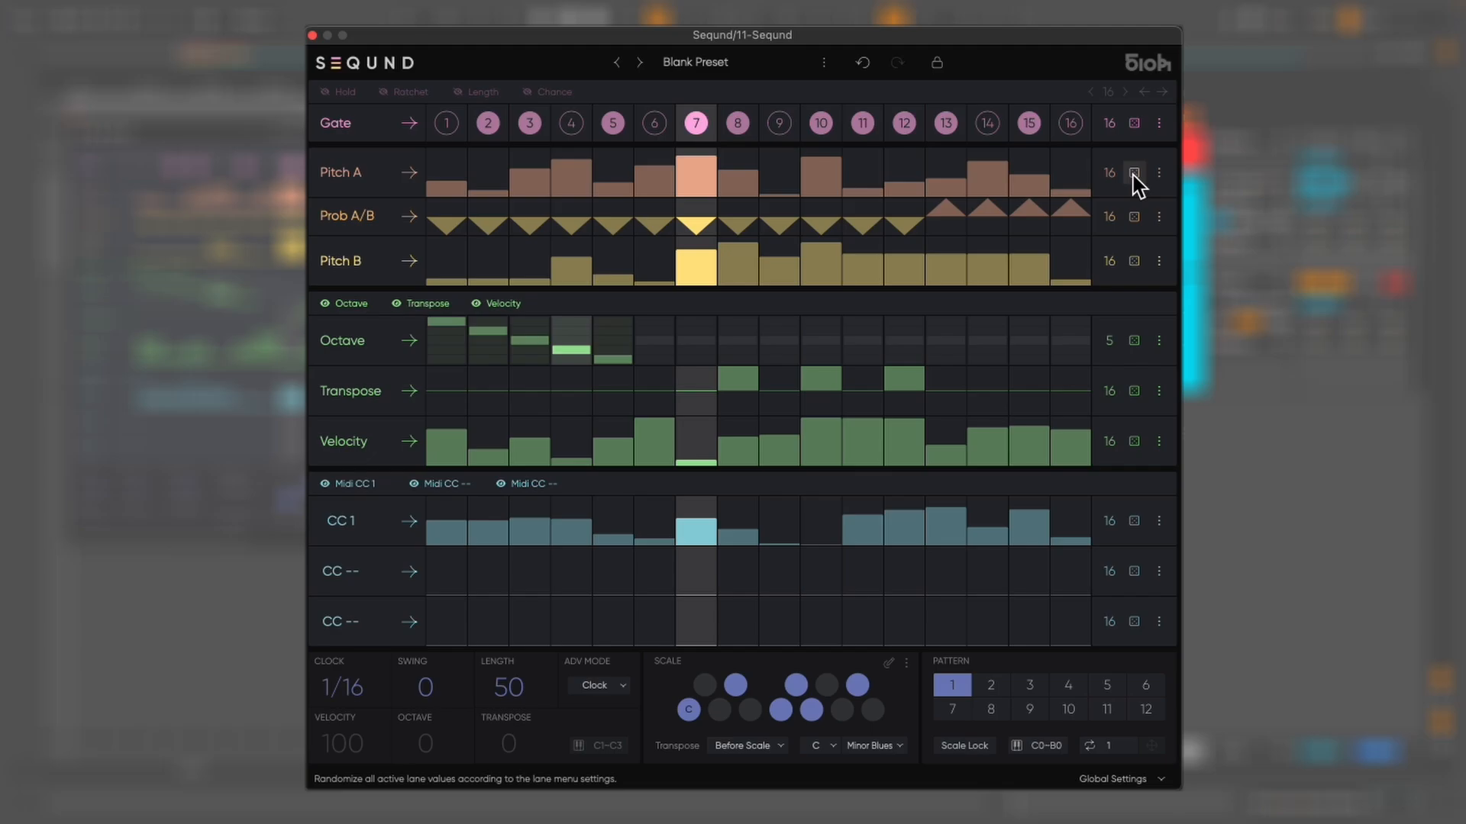
click(1135, 174)
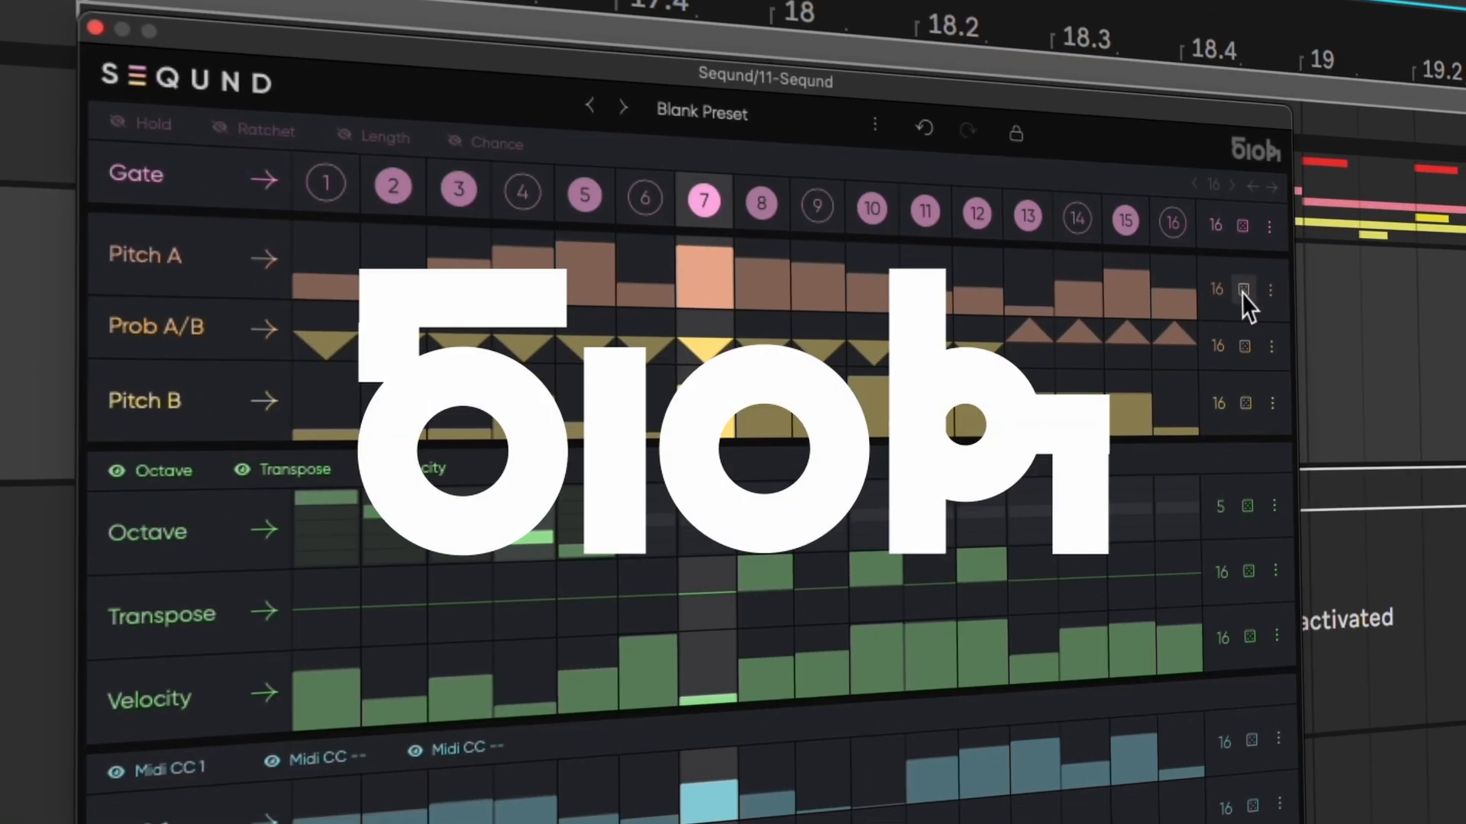
click(1134, 174)
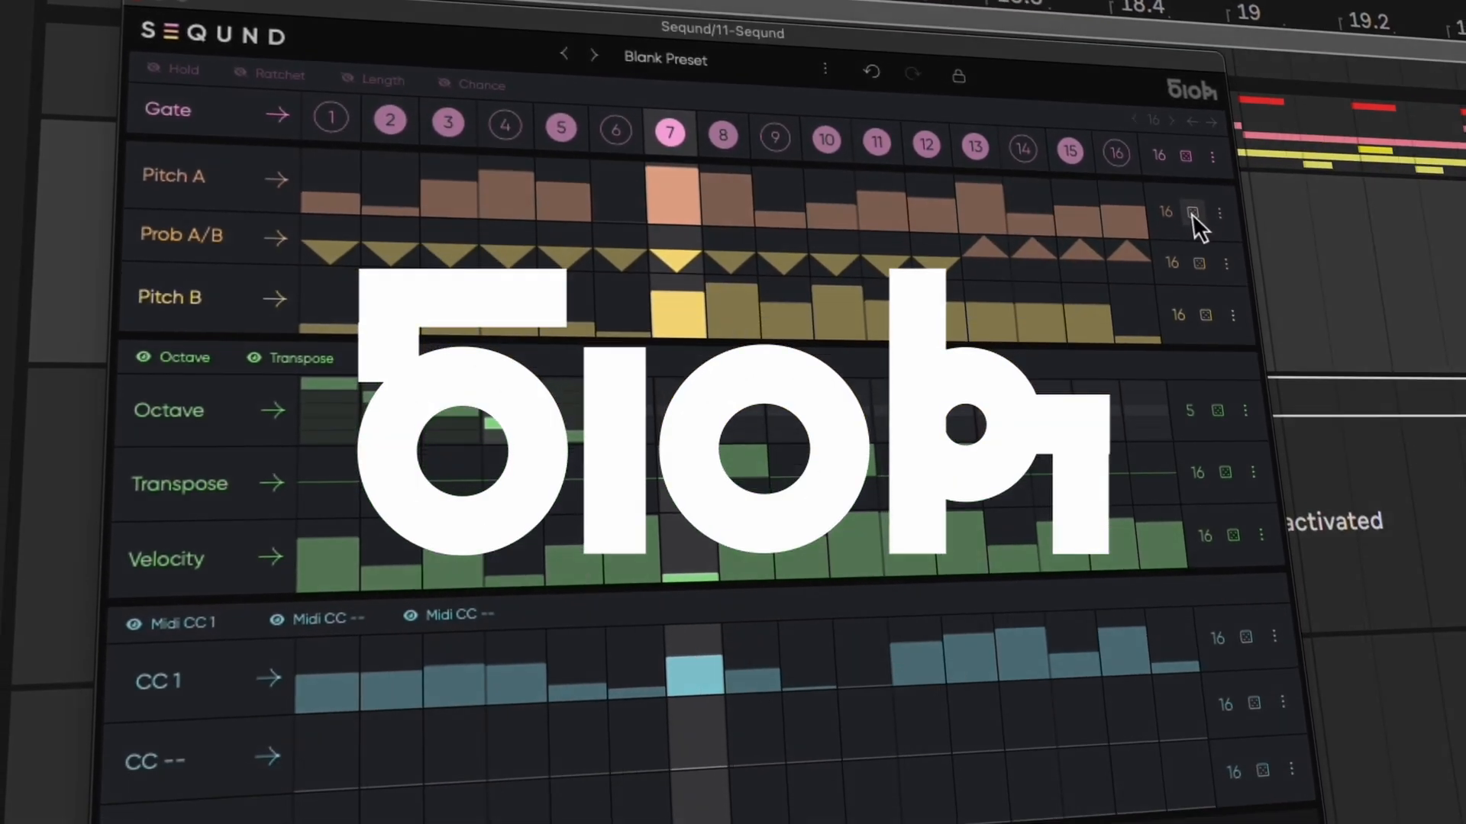